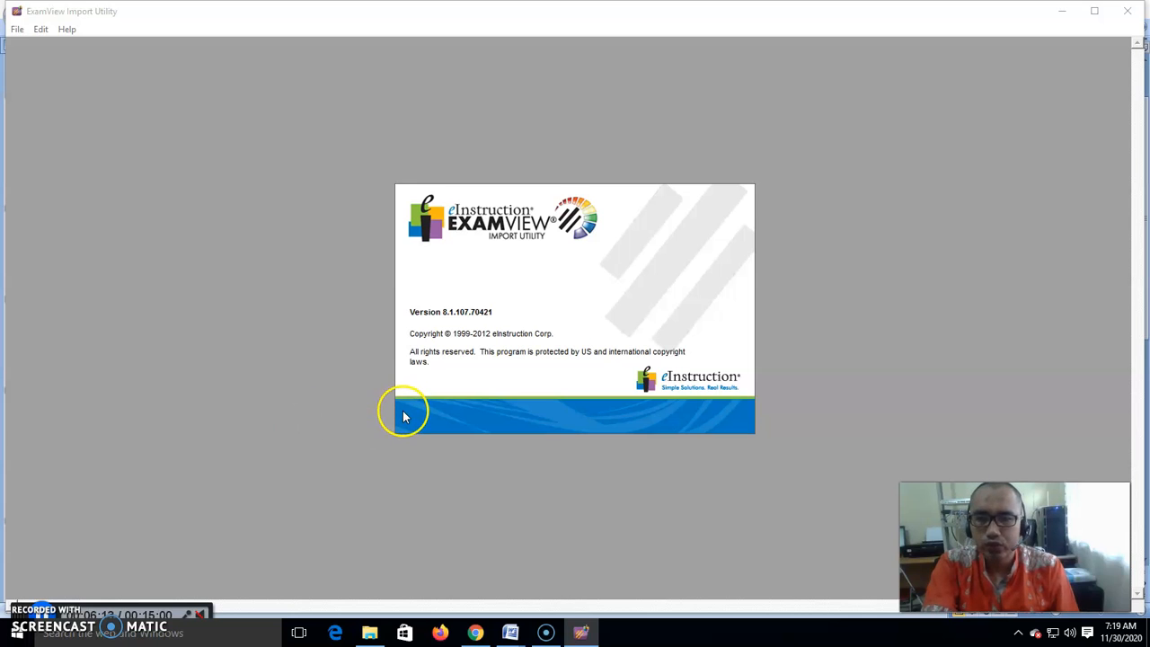
- Review the file preparation table in the Word document, then return to the Import Utility
mouse_move(510, 634)
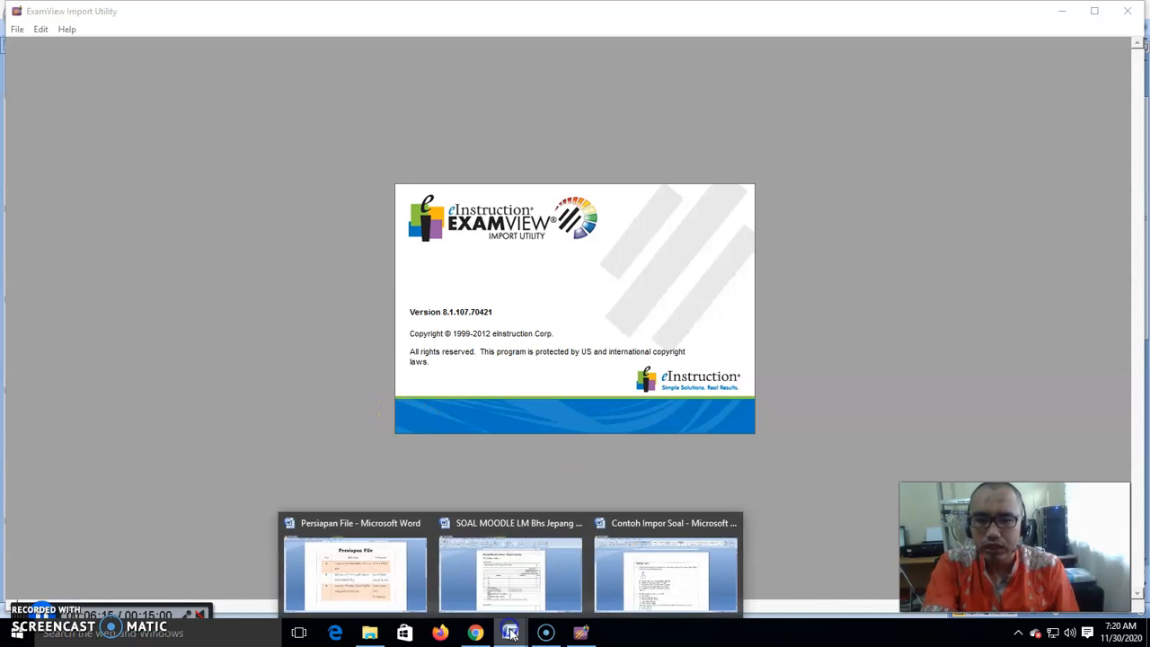
click(358, 571)
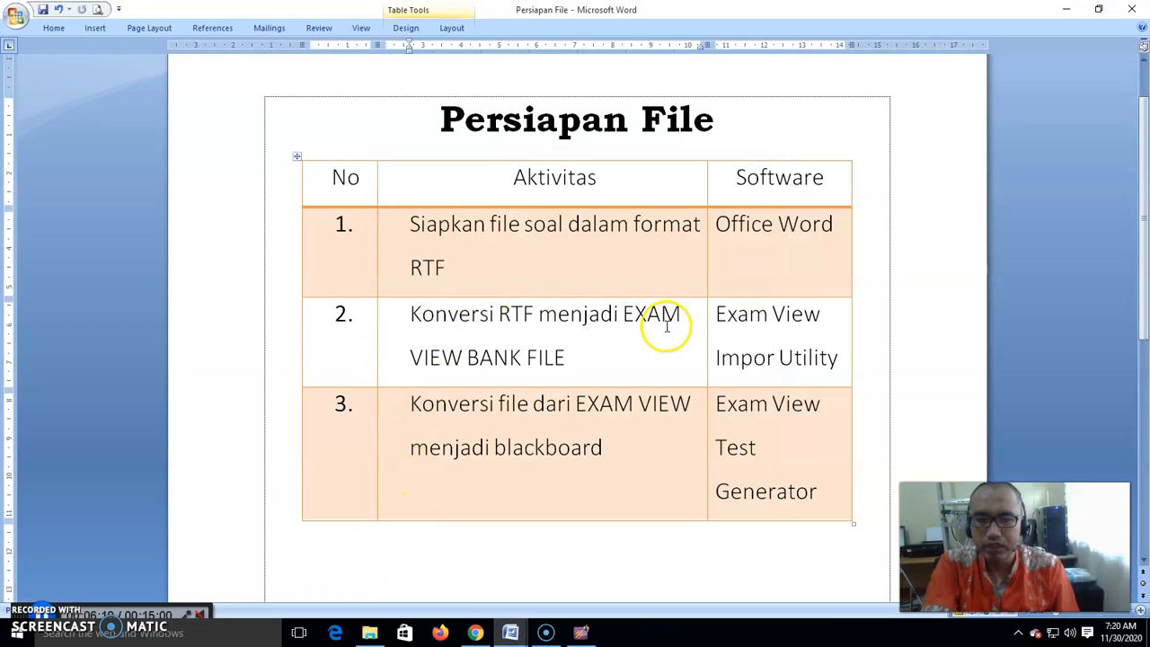
click(584, 629)
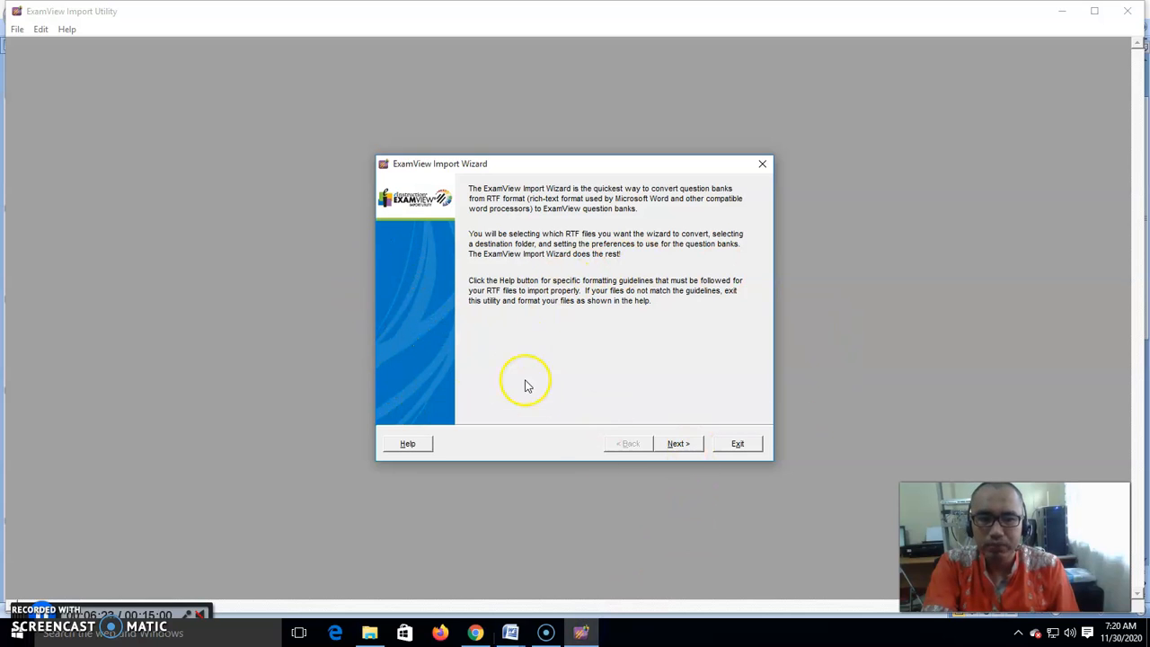
- Start the import wizard and set the source folder for RTF files to Documents
click(679, 444)
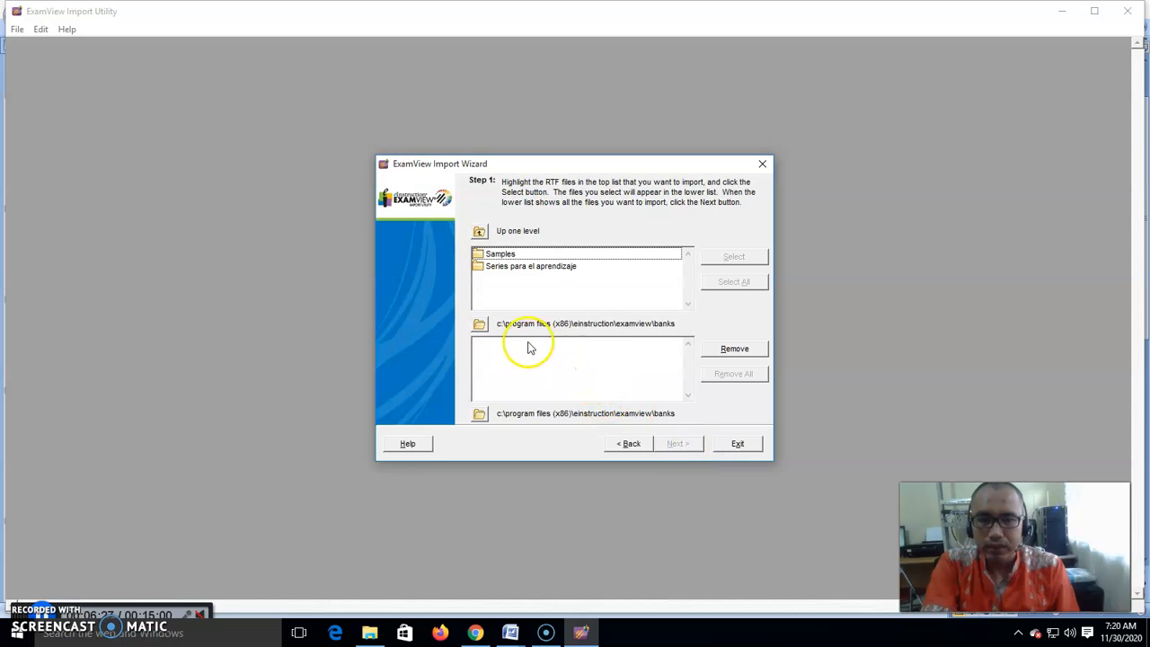
click(480, 326)
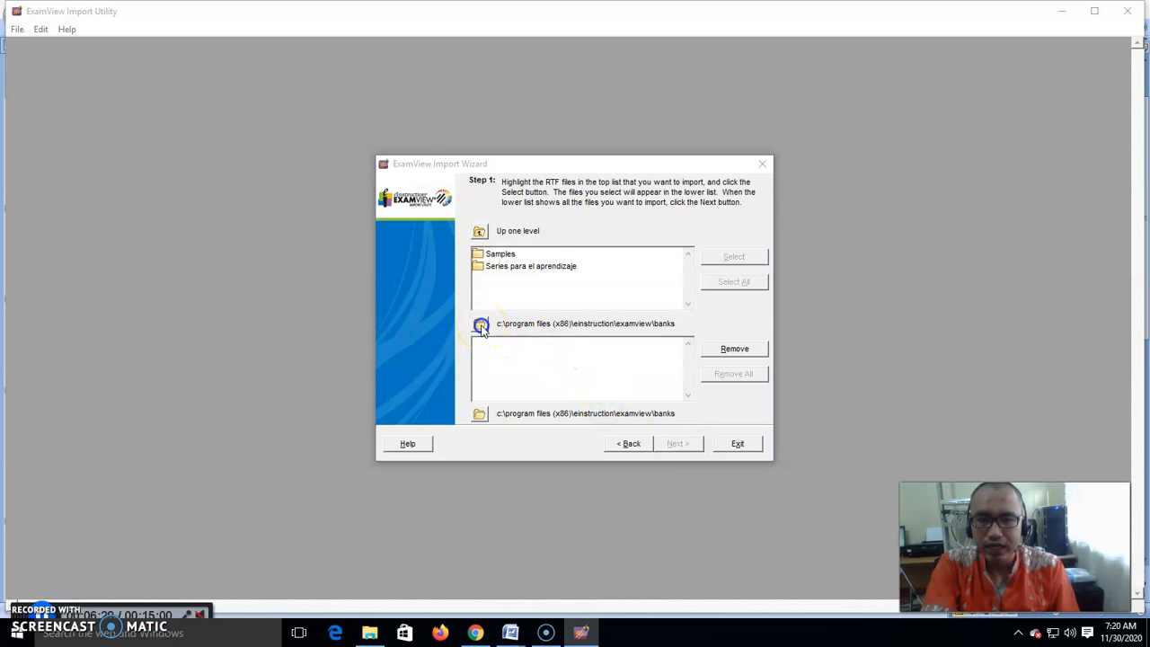
drag(675, 301, 675, 274)
click(536, 260)
click(594, 409)
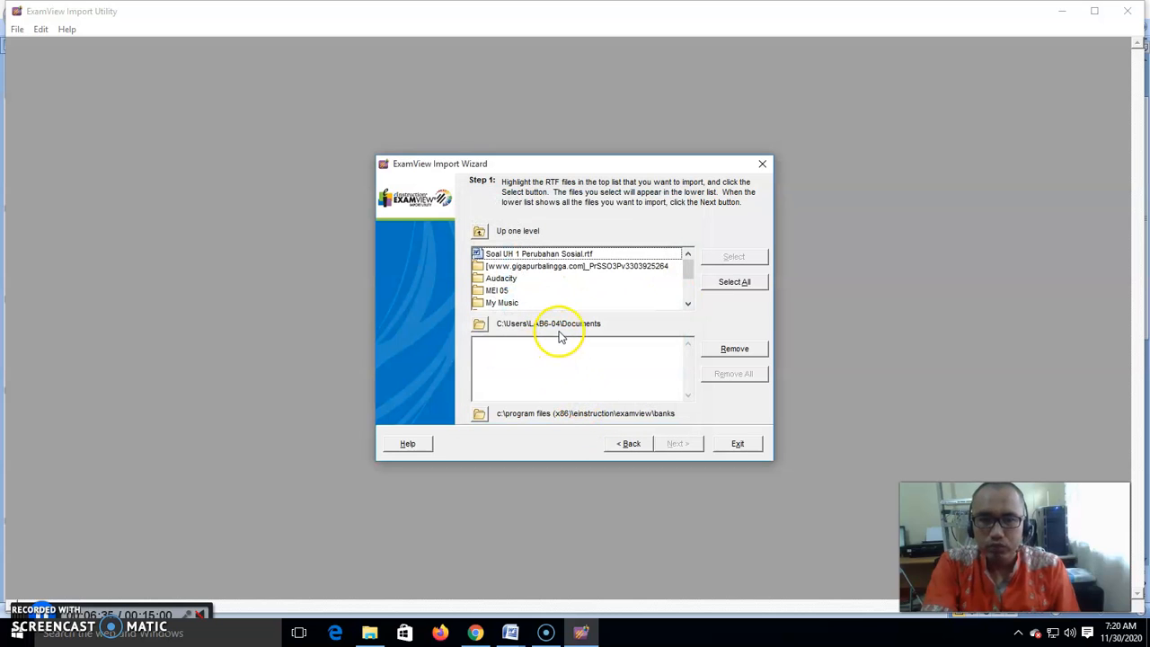
- Set the destination folder for converted bank files to Documents
click(479, 415)
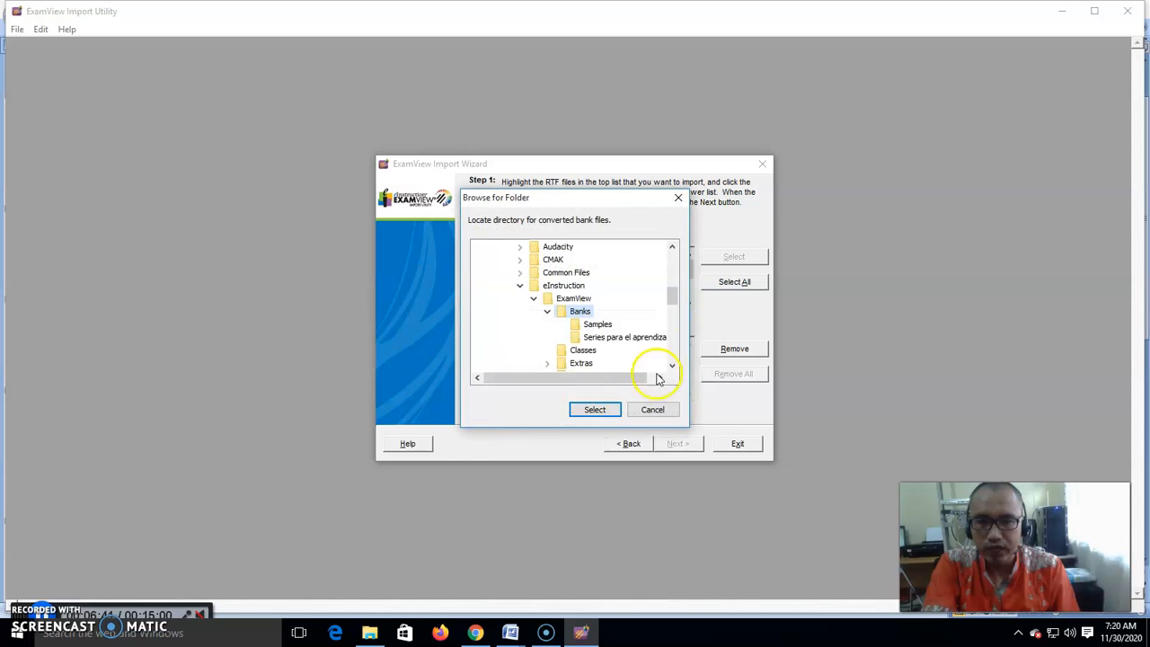
drag(669, 308, 669, 275)
click(540, 312)
click(594, 410)
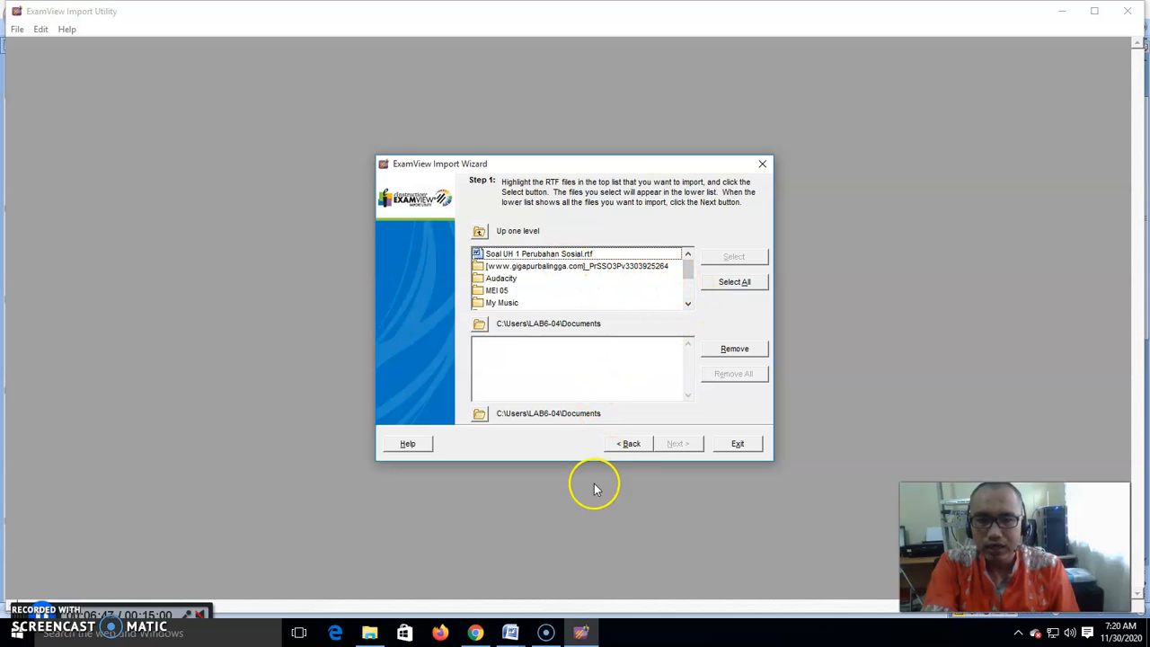
- Highlight the RTF file and check the question format in the Contoh Impor Soal sample document
click(528, 255)
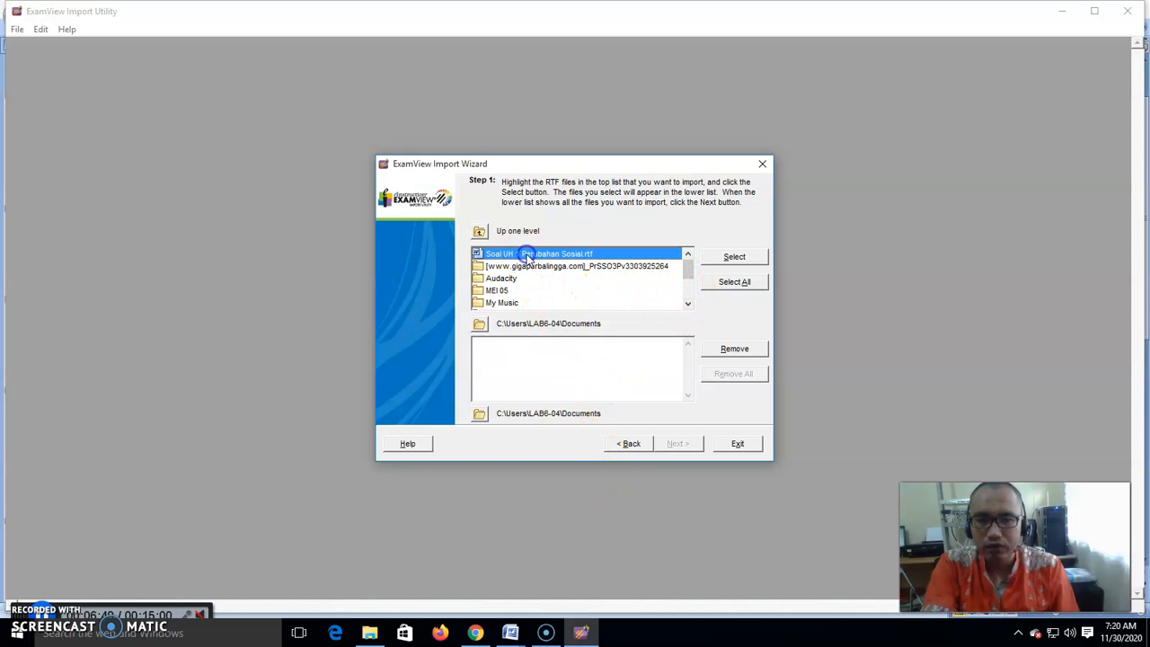
click(524, 633)
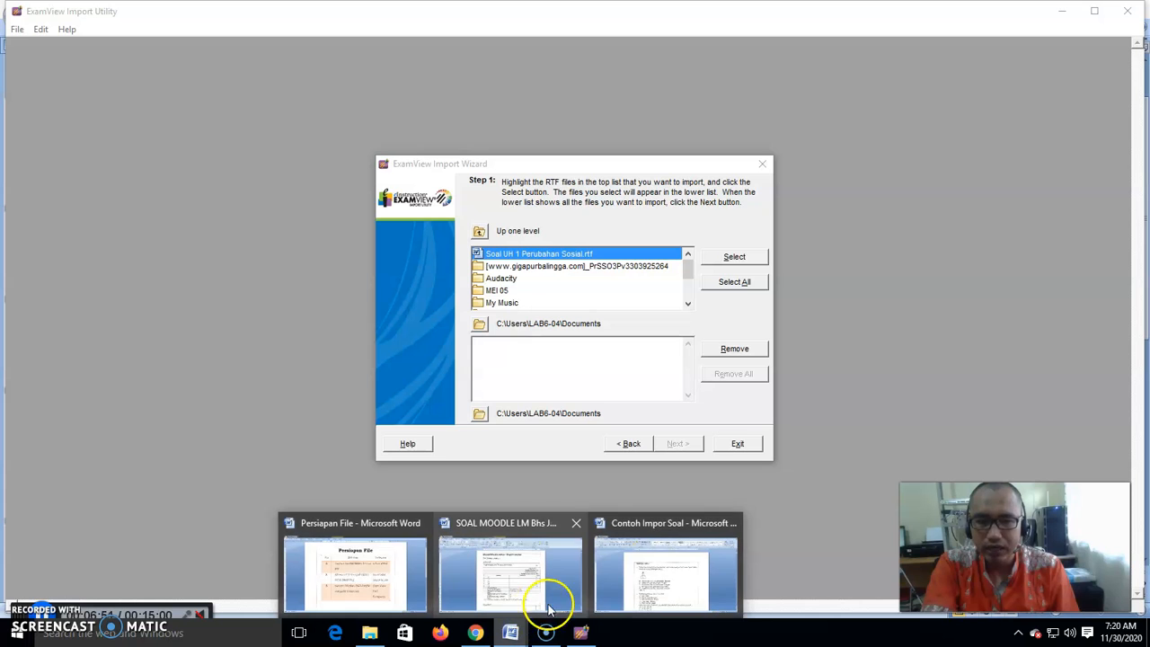
click(641, 588)
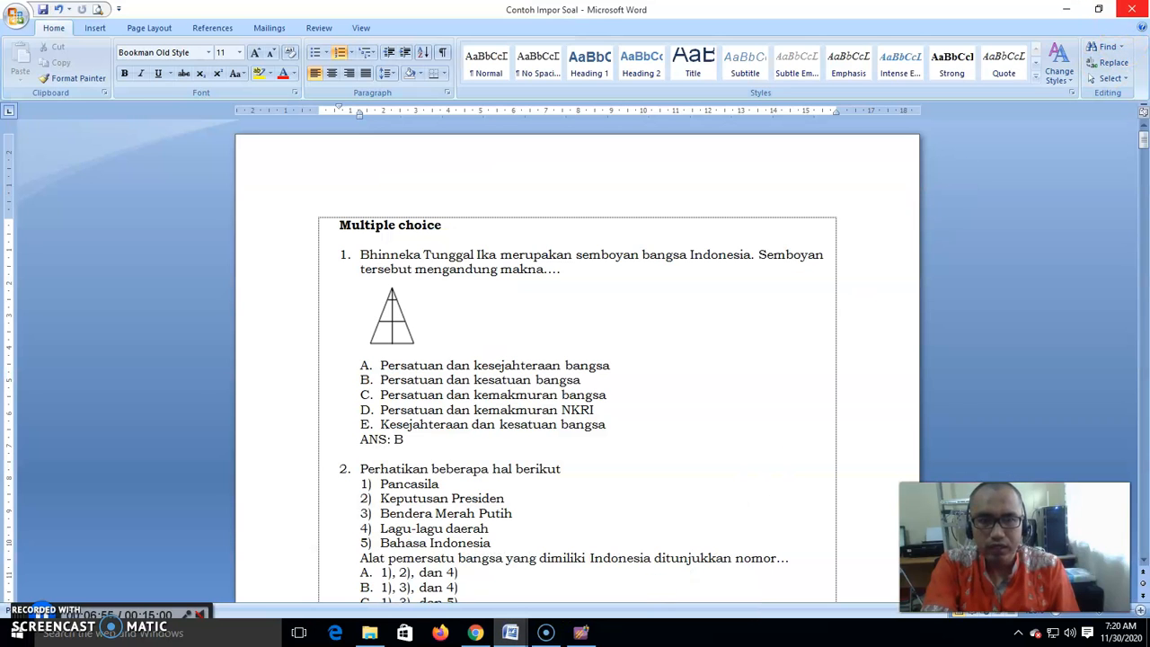
click(1133, 9)
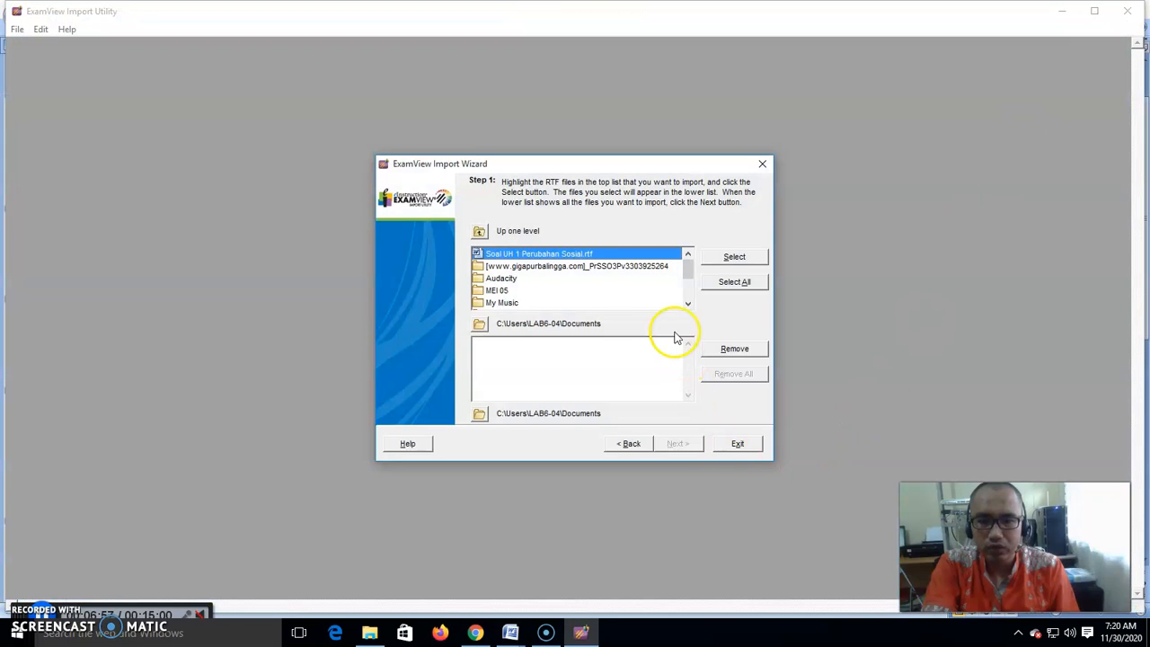
- Add Soal UH 1 Perubahan Sosial.rtf to the import list and continue to the preferences page
double_click(560, 256)
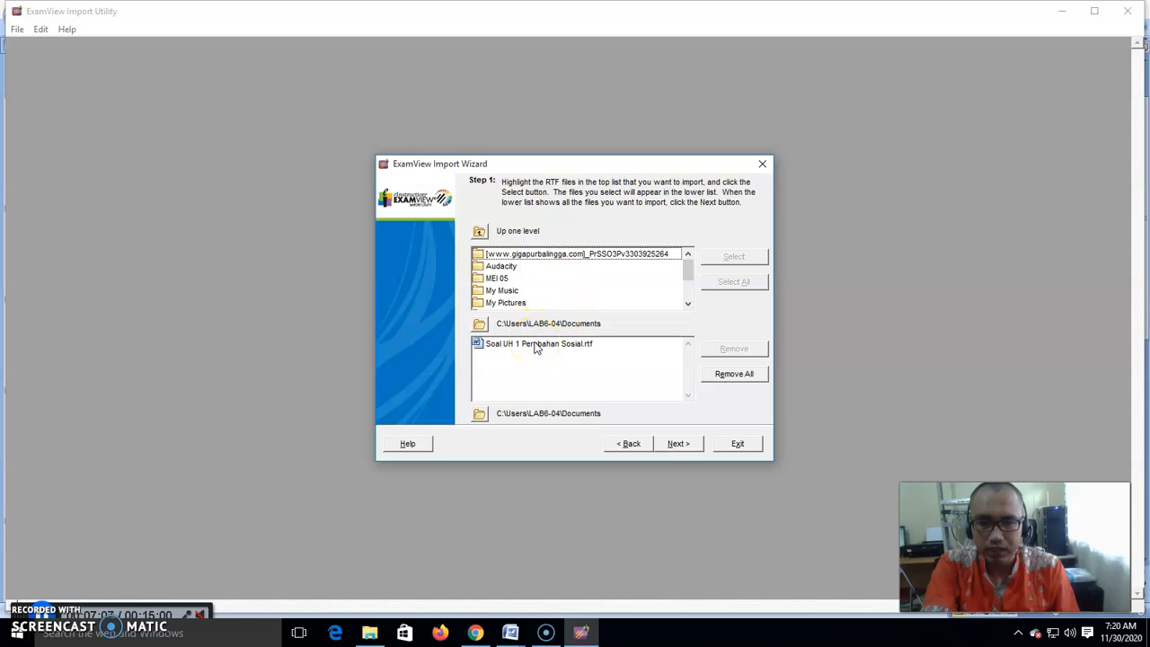
click(479, 416)
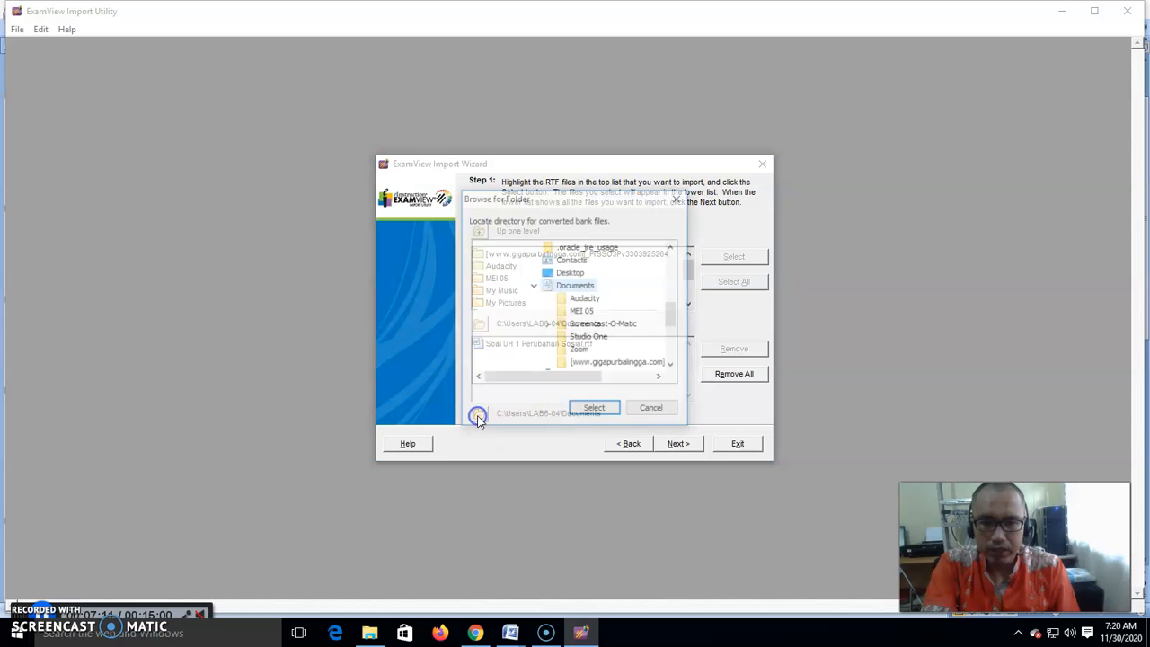
click(594, 411)
click(681, 444)
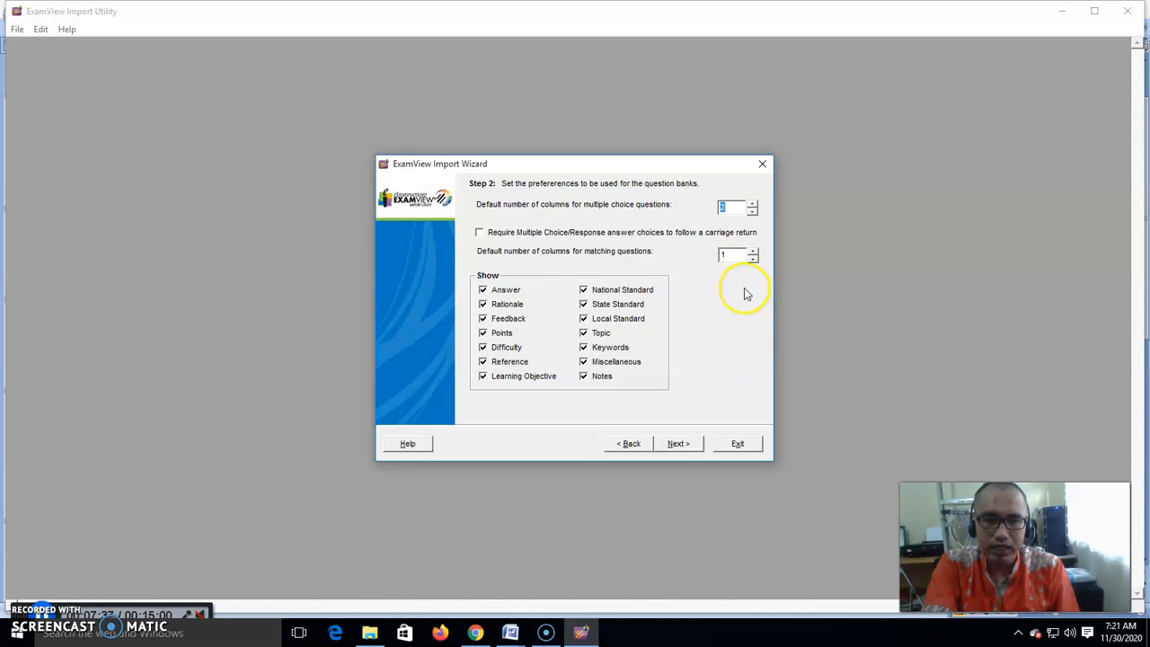
- Review the Contoh Impor Soal sample document again and close it
click(510, 633)
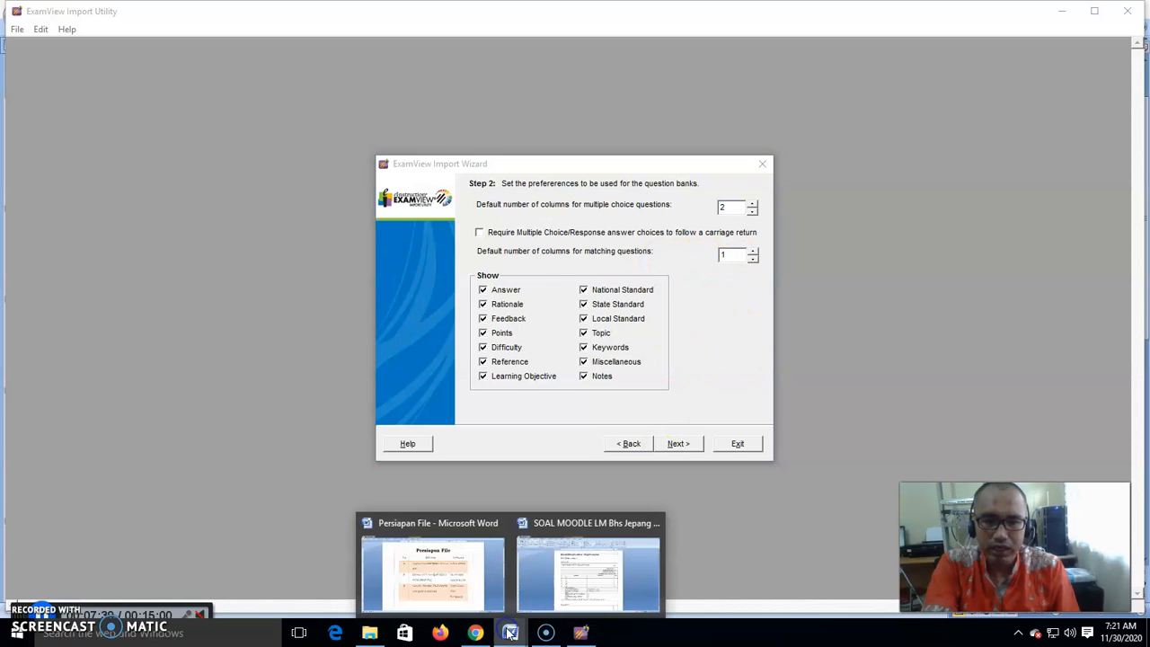
click(749, 355)
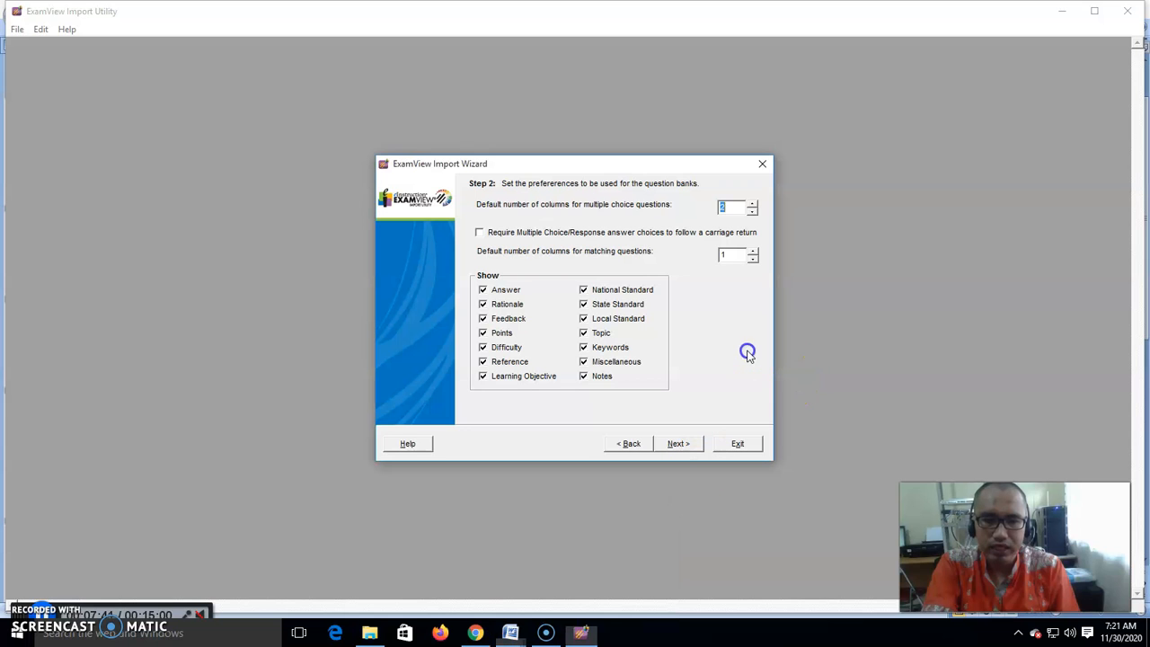
click(370, 633)
double_click(412, 285)
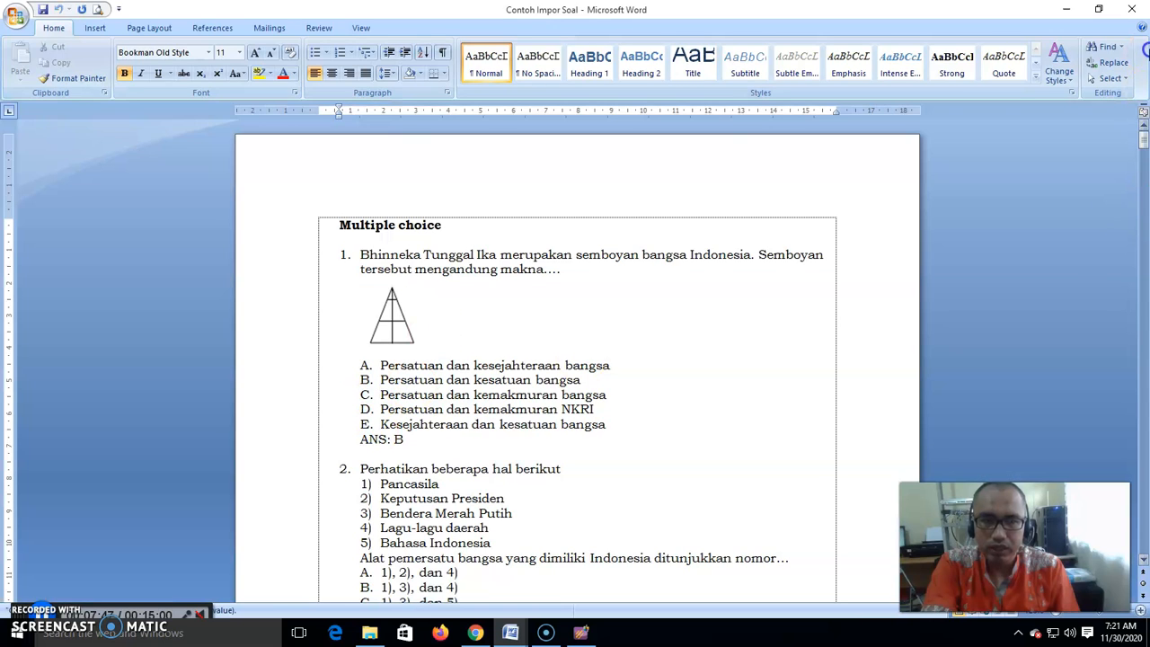
click(1136, 7)
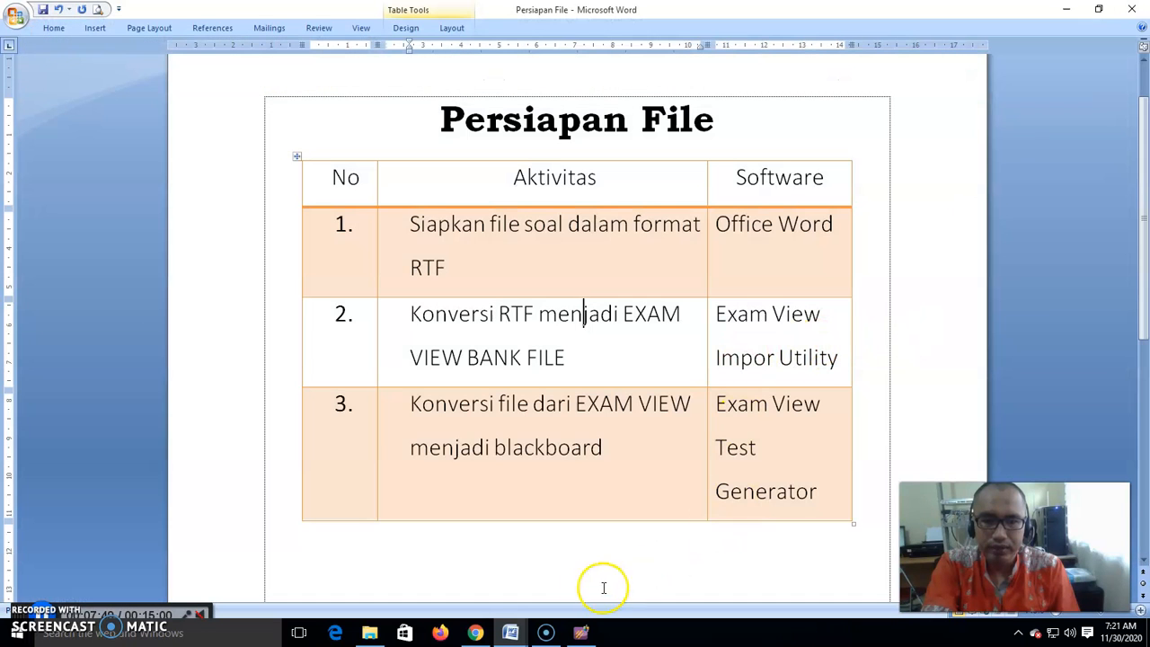
- Return to the wizard, keep the default preferences, fonts and keywords, and finish the import
click(582, 633)
click(681, 445)
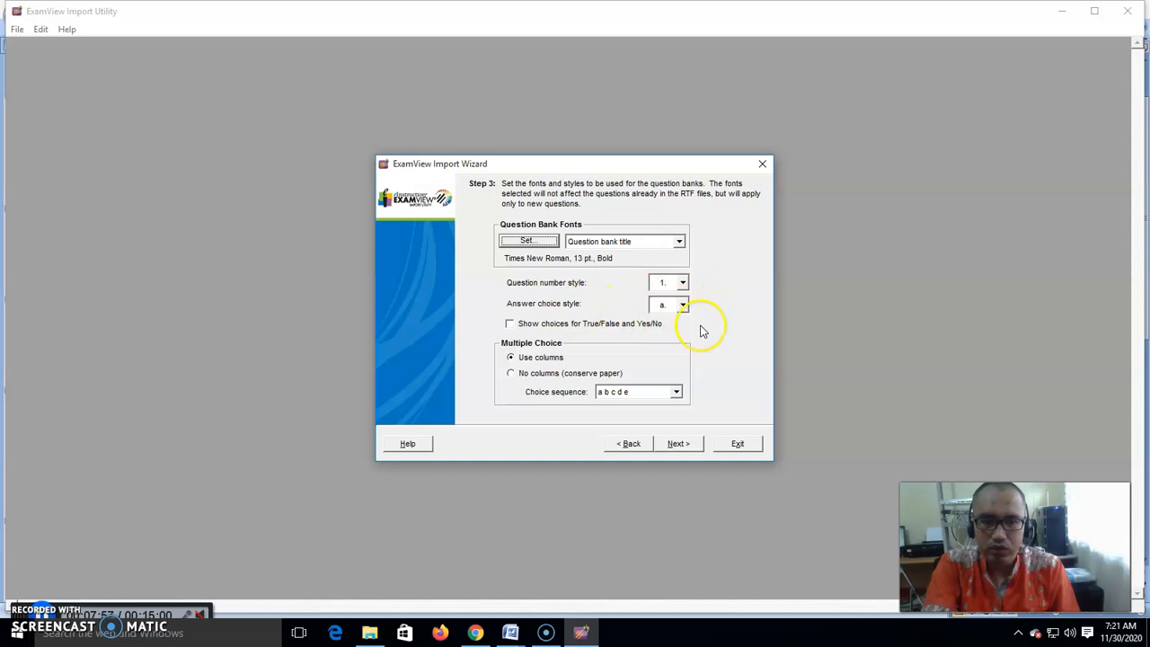
click(678, 444)
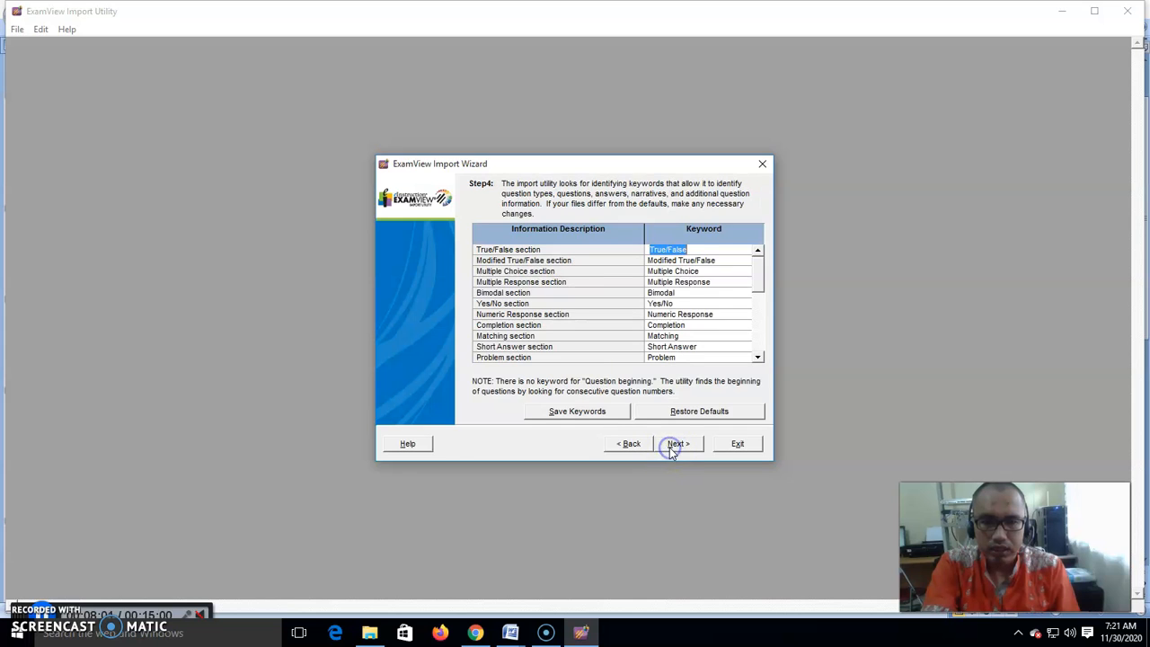
click(677, 444)
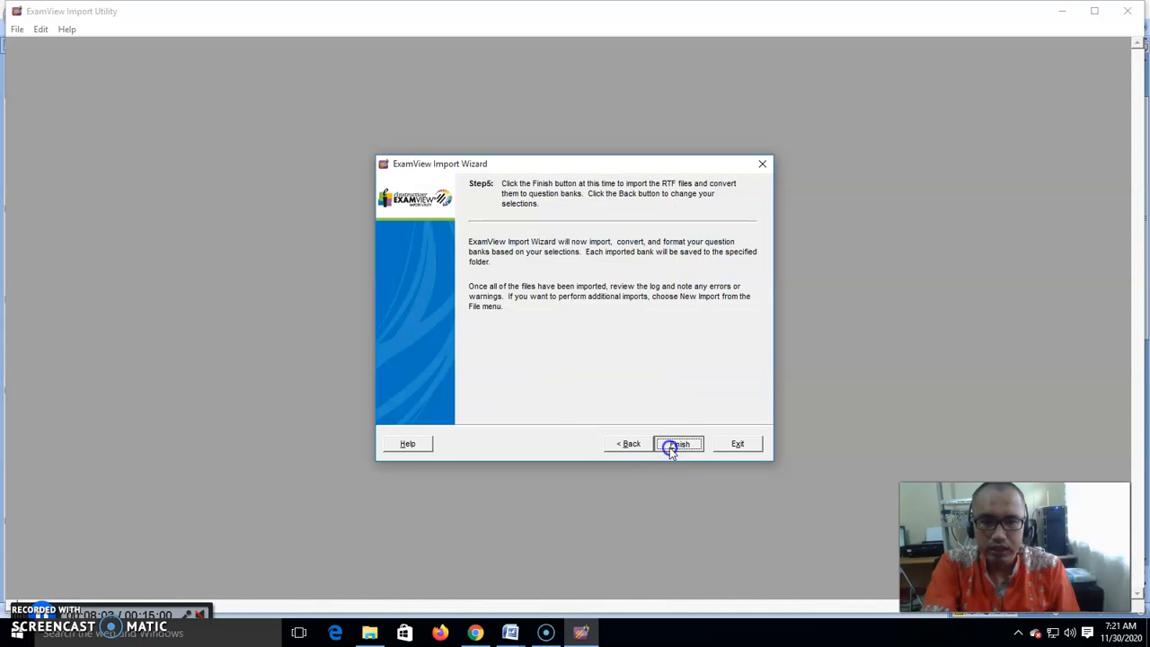
click(671, 447)
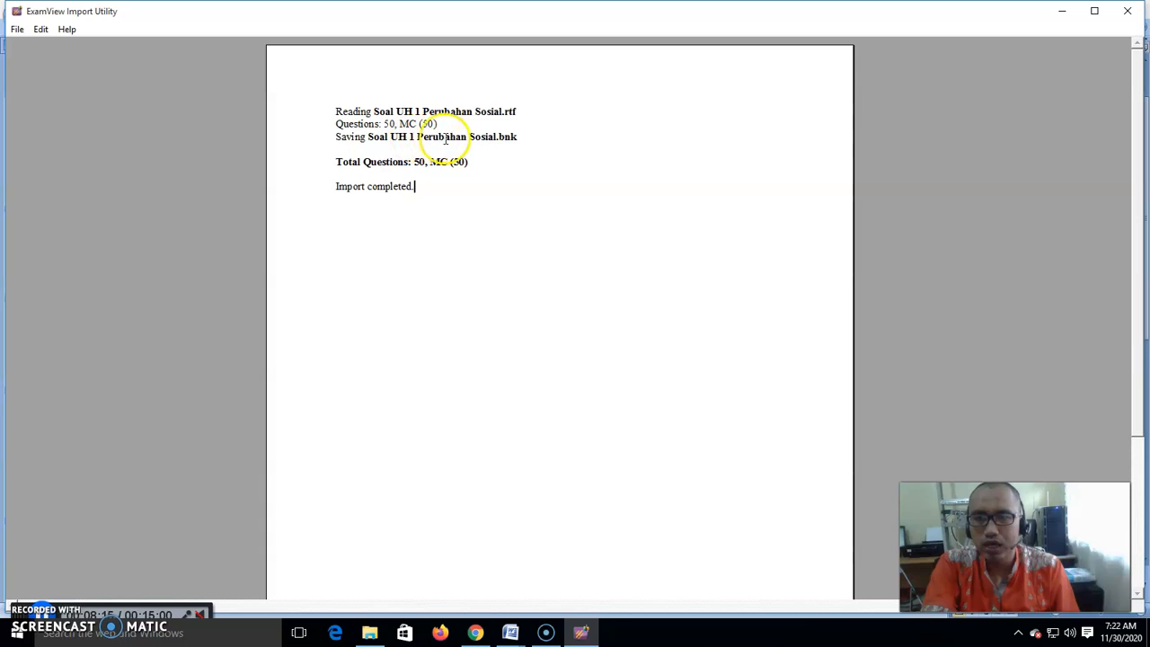
- Review the import log and close the Import Utility
click(524, 136)
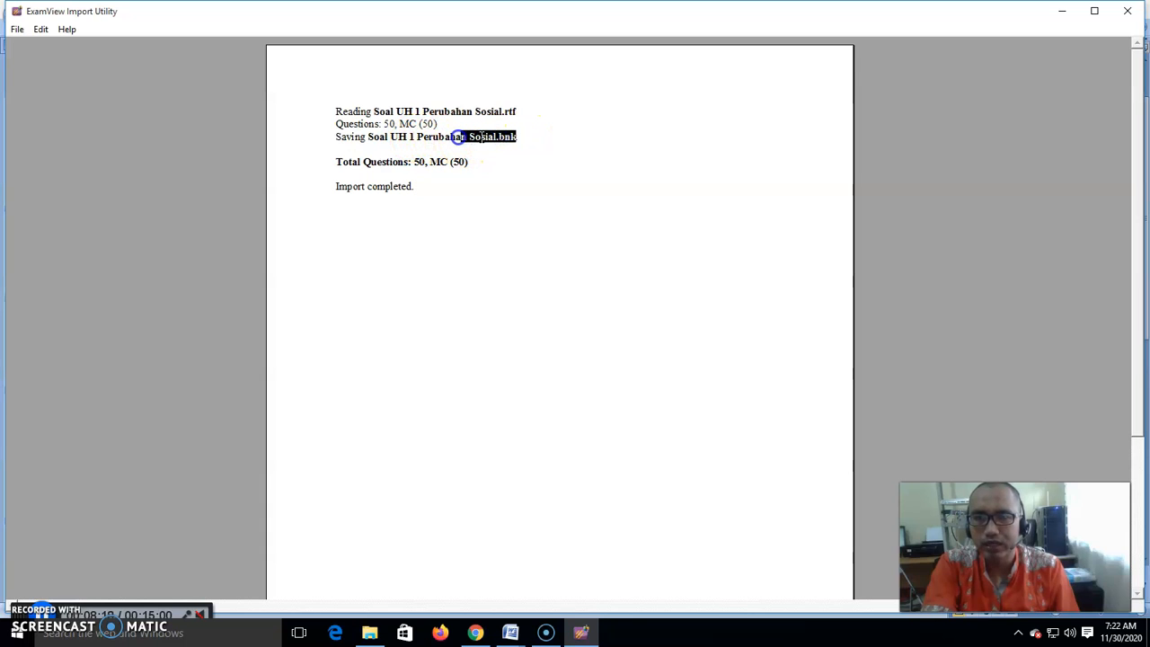
click(514, 148)
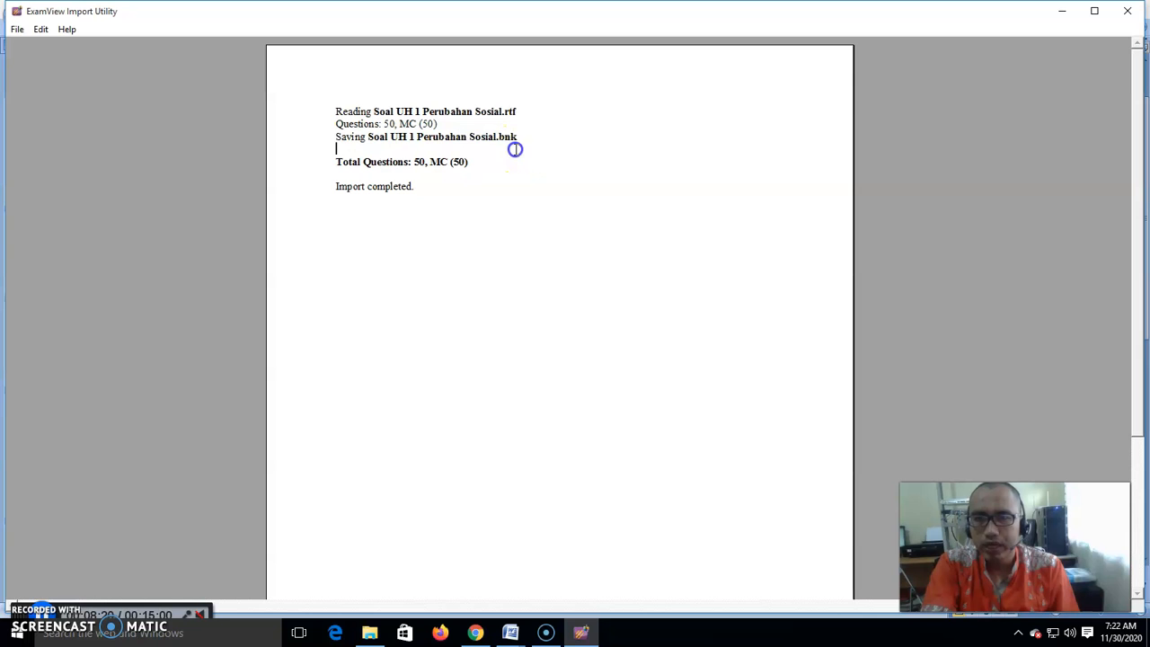
click(1129, 11)
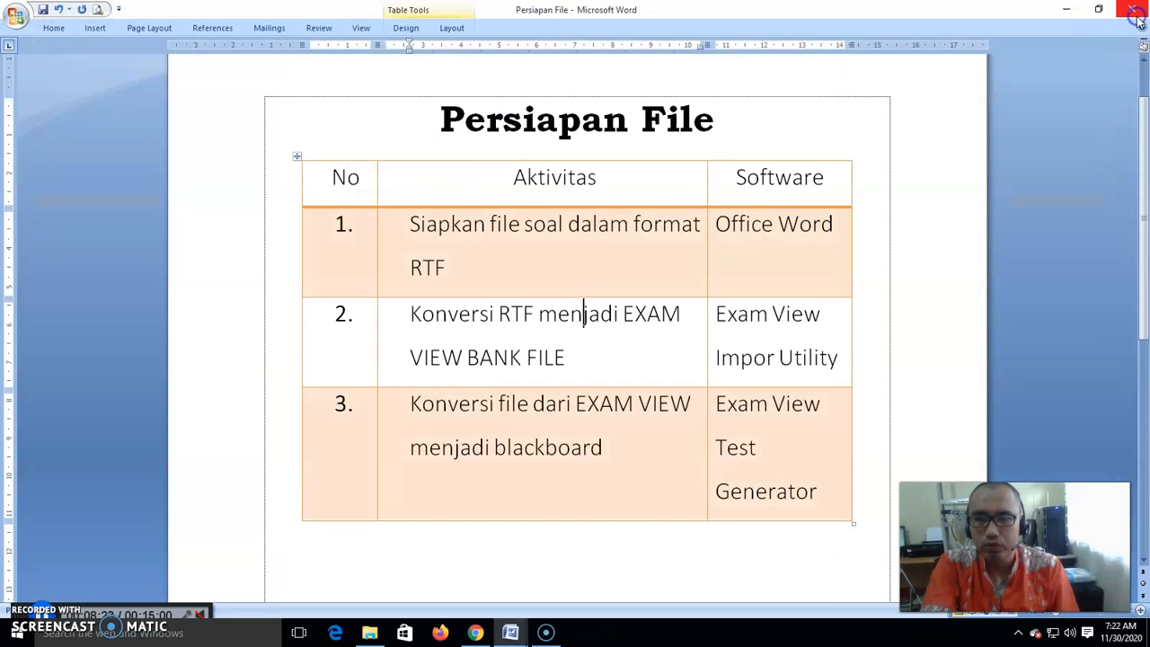
- Show the Documents folder in File Explorer as large icons to locate the new bank file
click(370, 633)
click(205, 264)
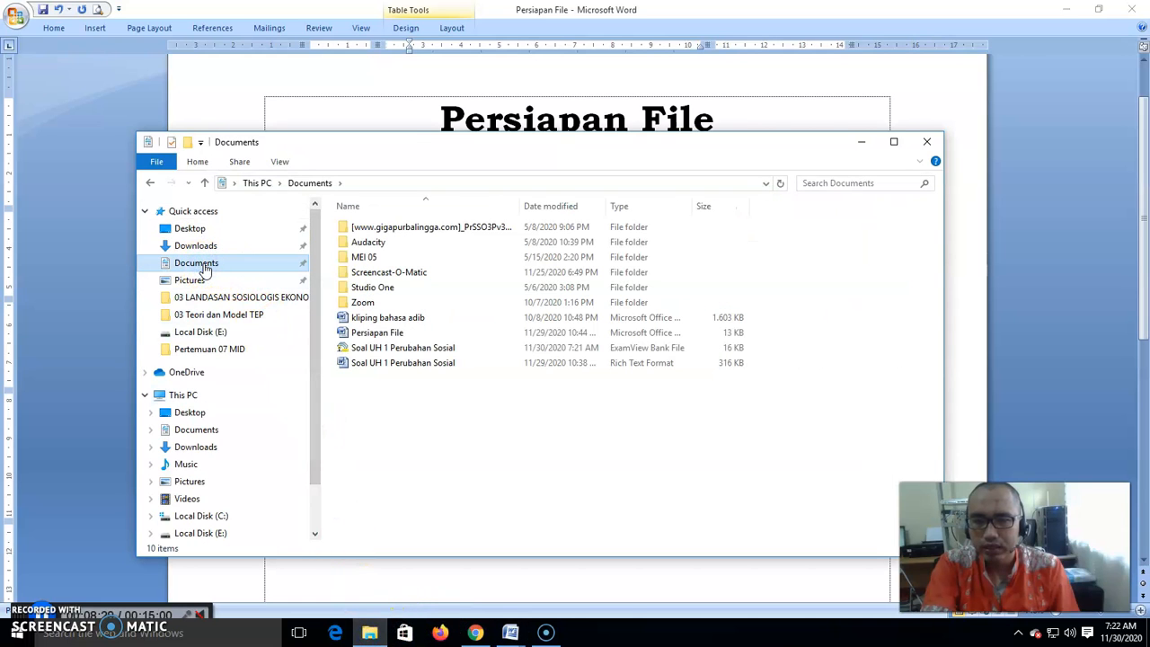
click(396, 349)
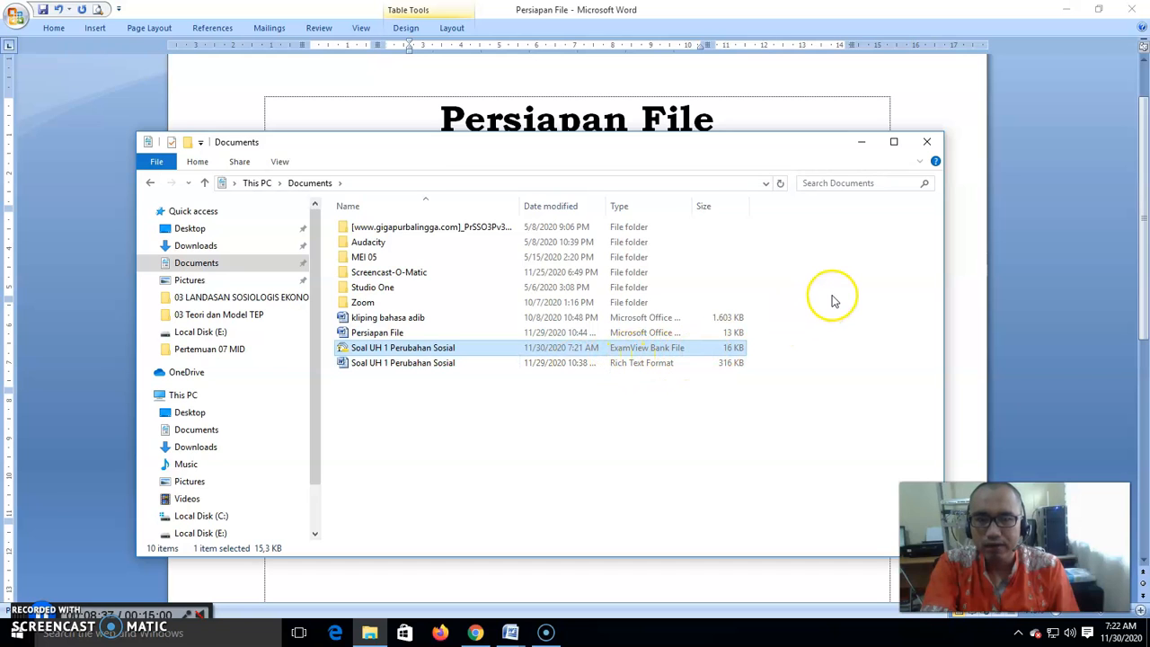
click(280, 162)
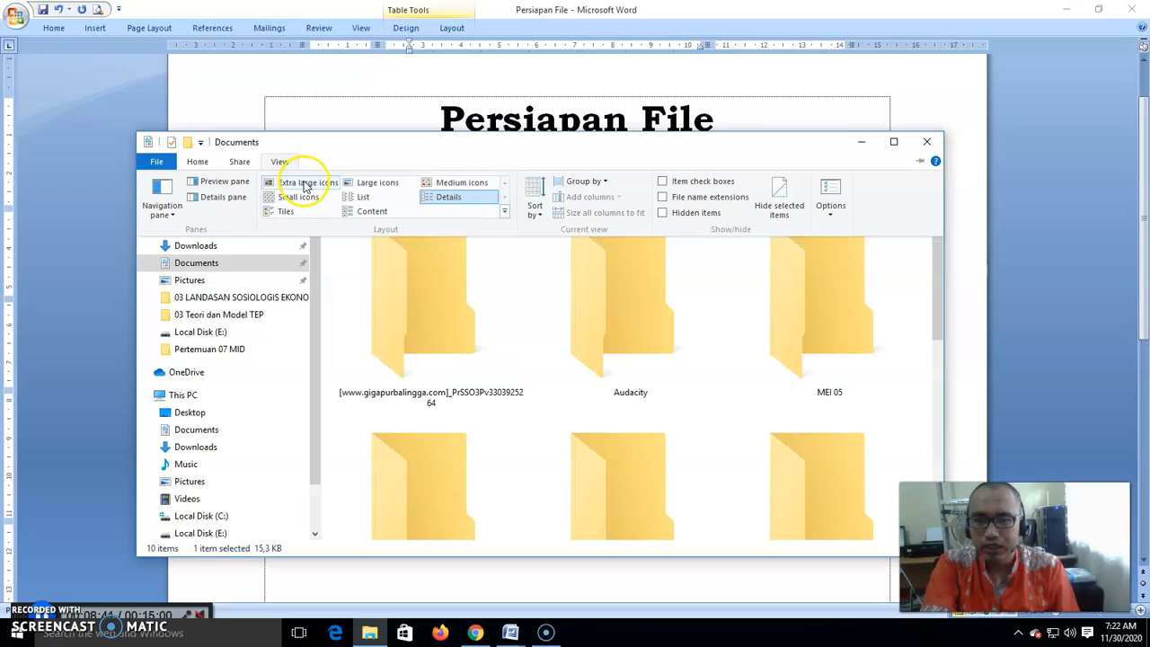
click(371, 187)
click(535, 435)
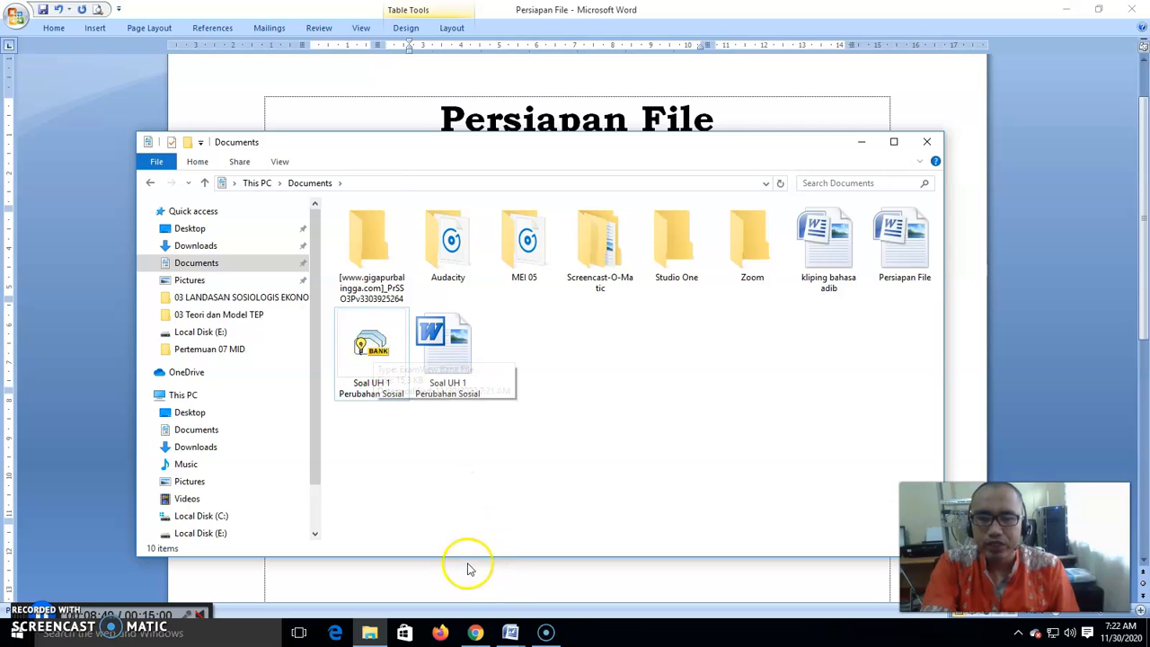
mouse_move(509, 635)
click(426, 576)
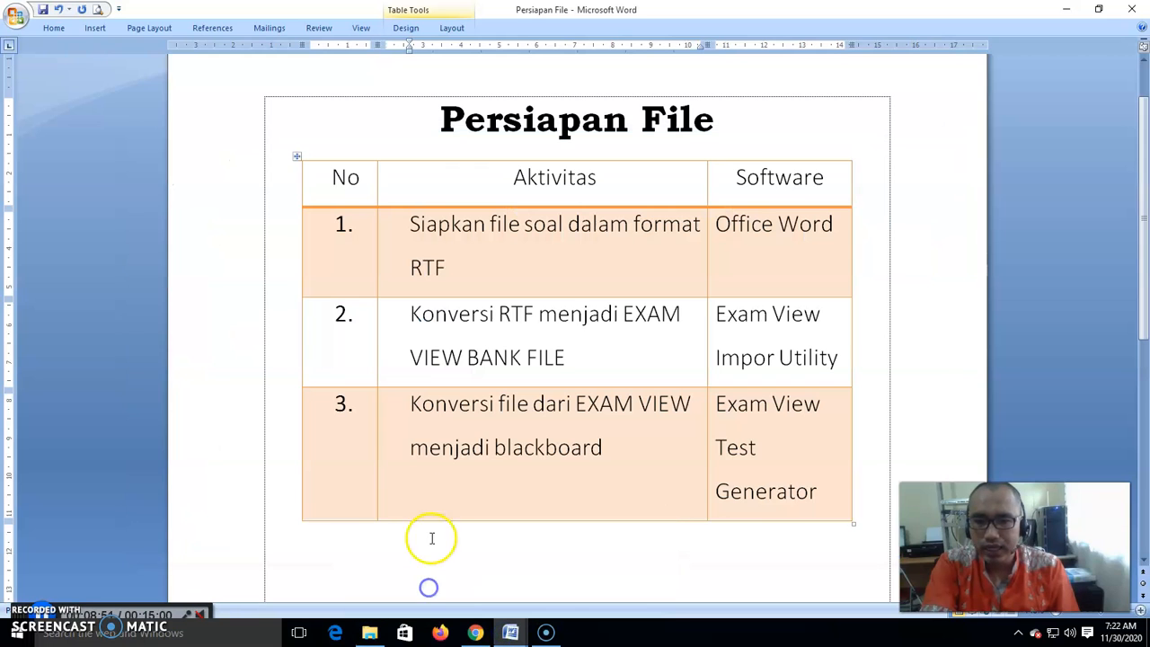
click(437, 313)
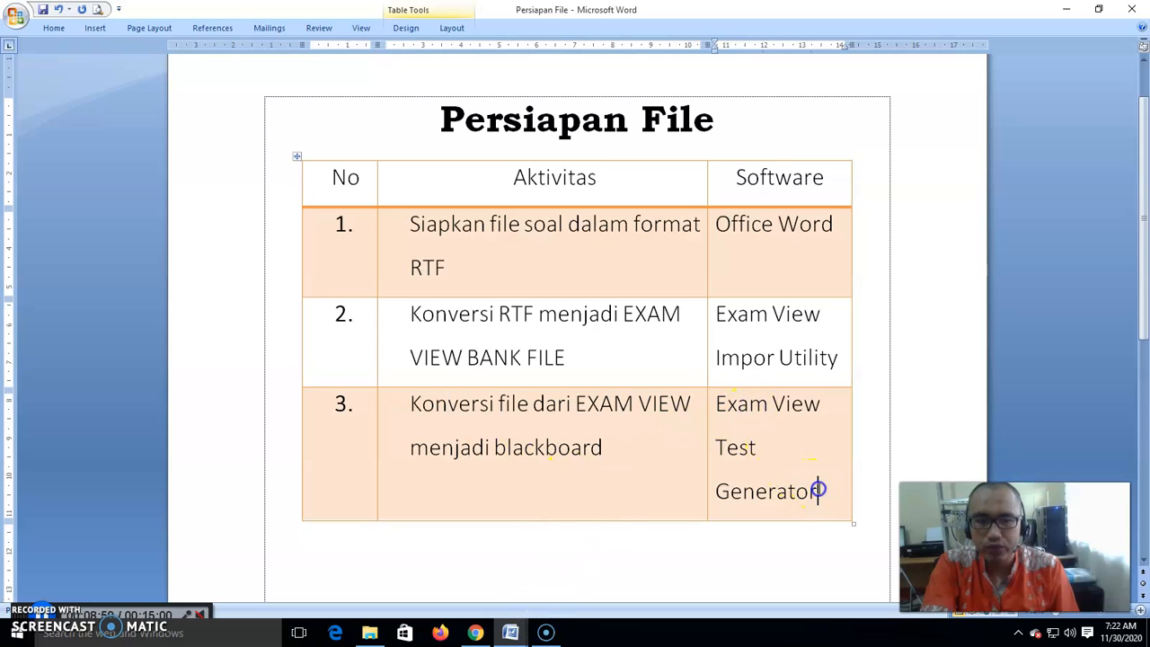
- Launch ExamView TestGenerator from the eInstruction program group in the Start menu
click(17, 633)
click(31, 603)
scroll(80, 471, down, 5)
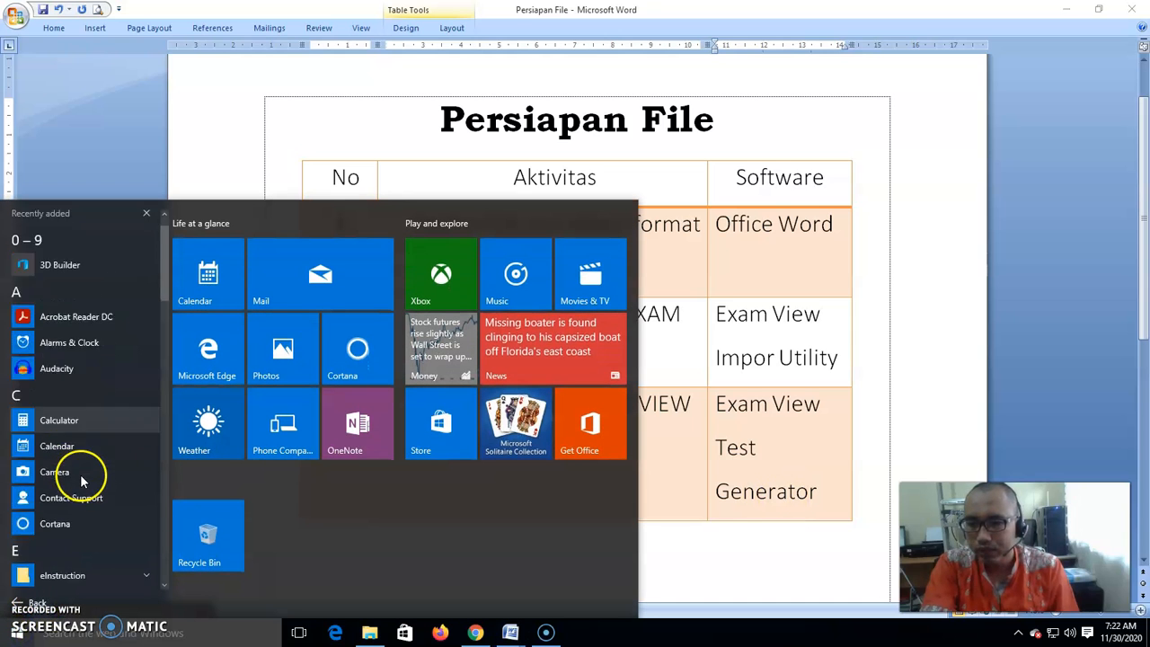
click(65, 454)
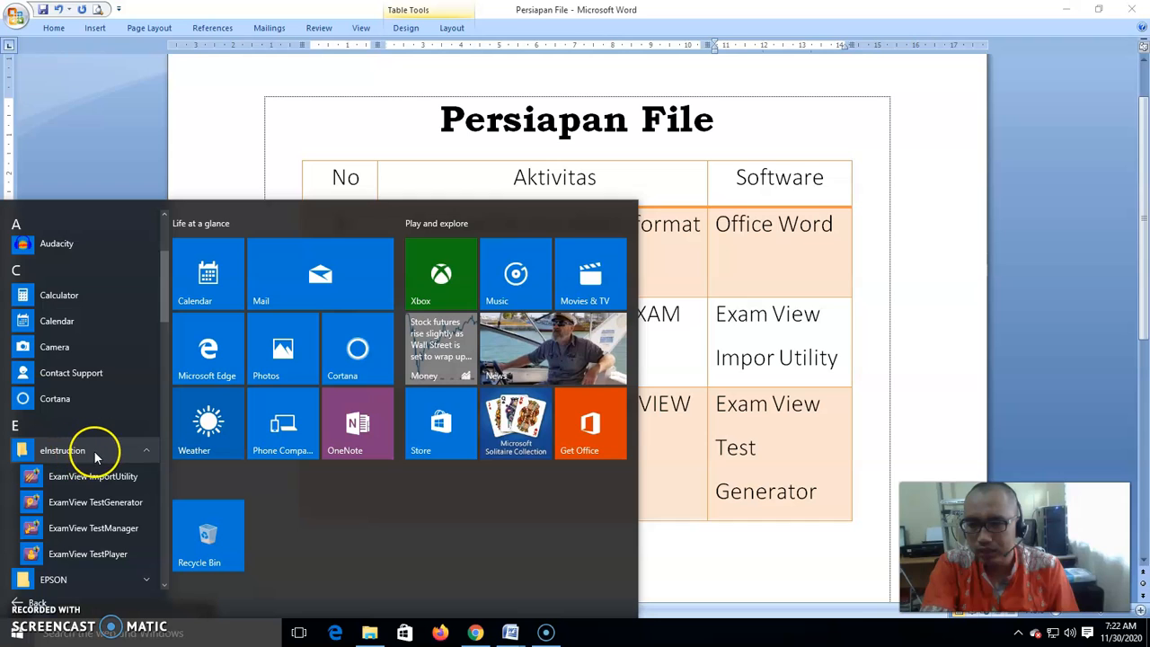
scroll(93, 455, down, 1)
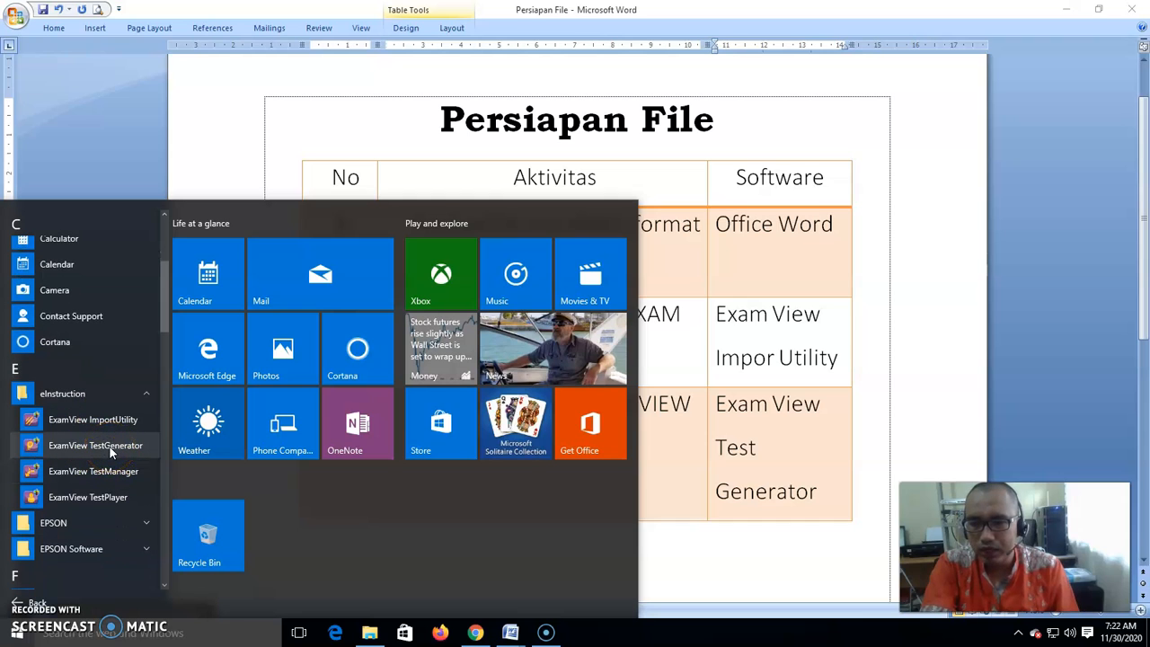
click(110, 447)
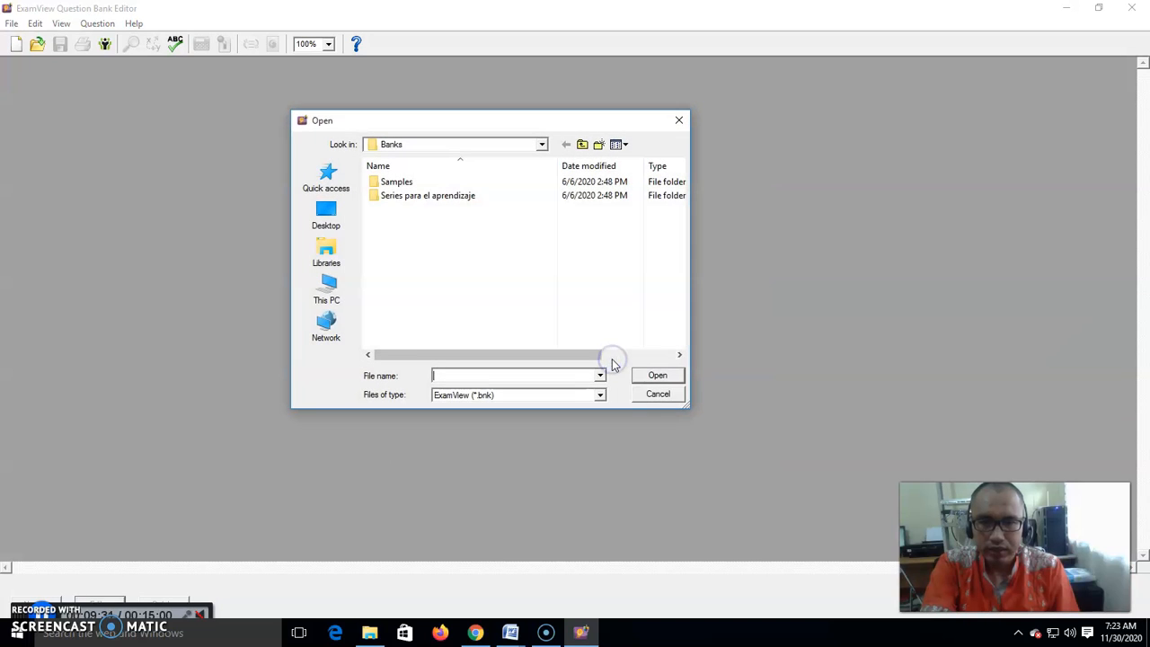
- Open the Soal UH 1 Perubahan Sosial question bank from the Documents library
click(328, 256)
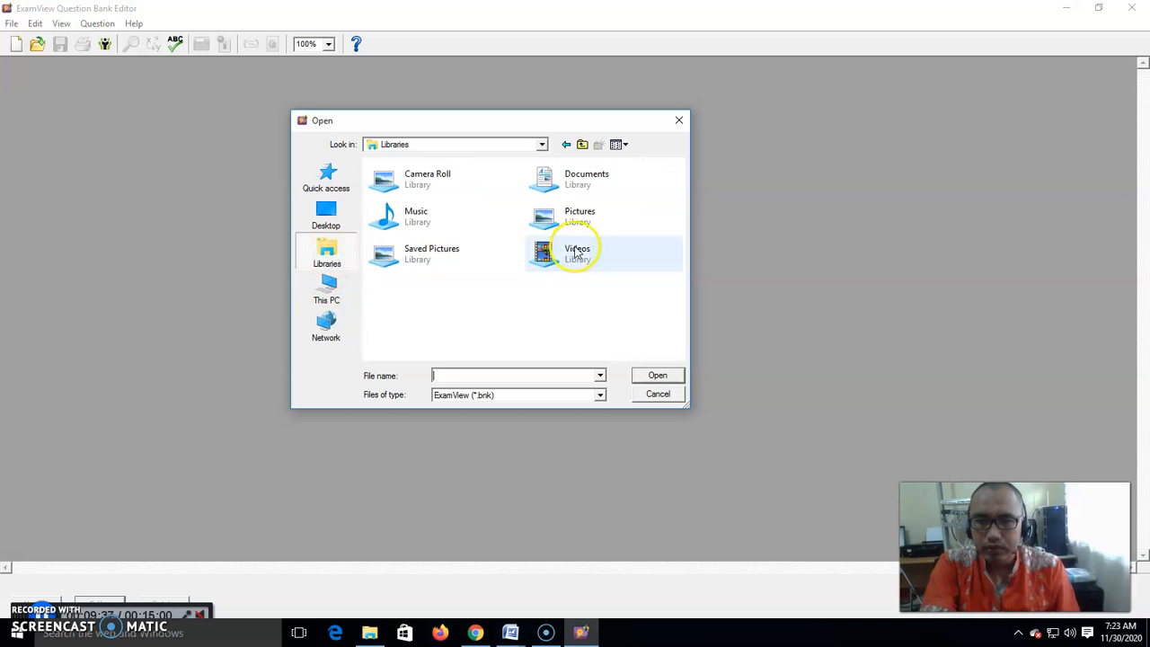
double_click(575, 185)
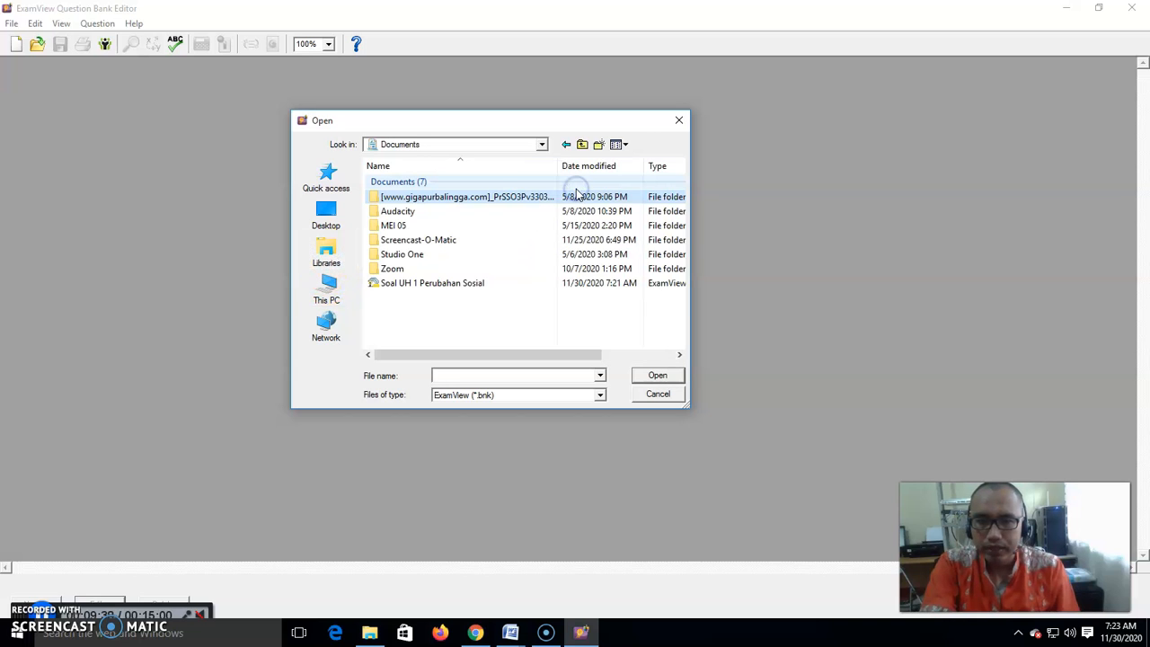
click(476, 284)
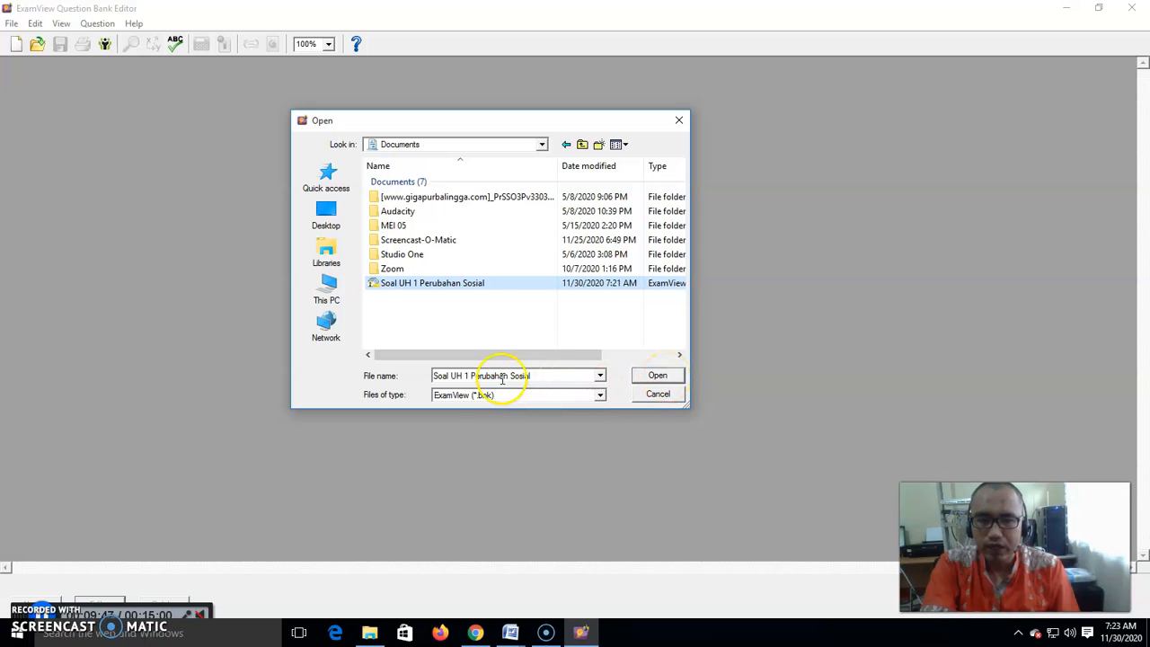
click(656, 376)
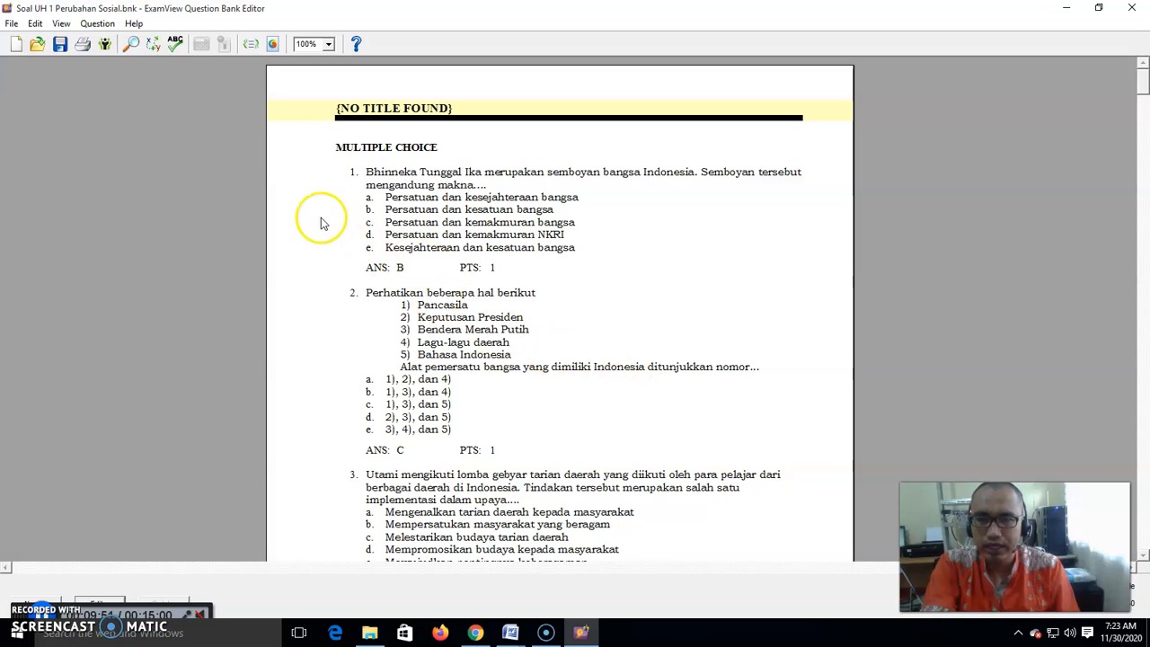
- Scroll the opened bank's questions, glance at the Persiapan File table, and return to the question bank
scroll(412, 207, down, 1)
scroll(411, 216, up, 1)
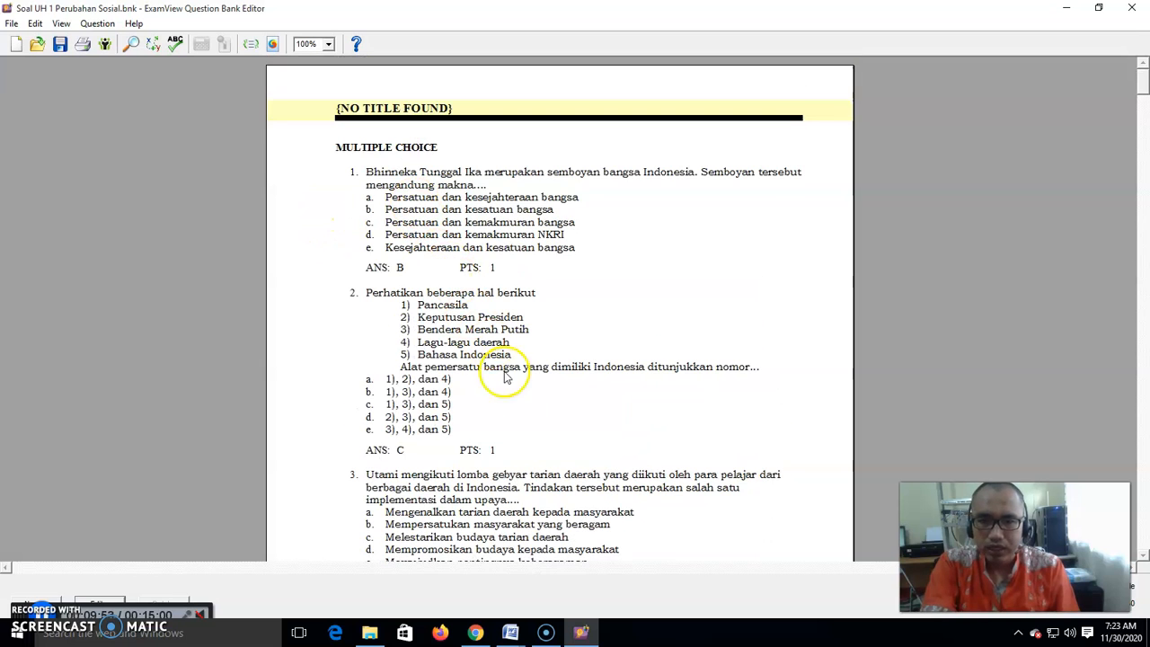
click(516, 635)
click(473, 576)
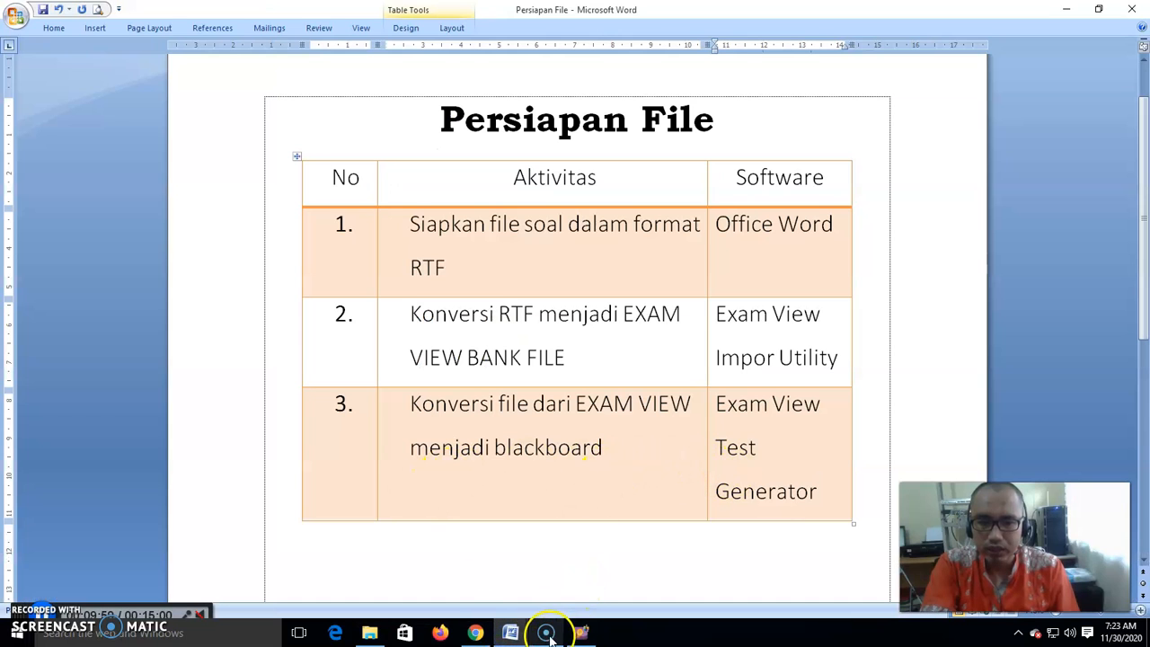
click(584, 635)
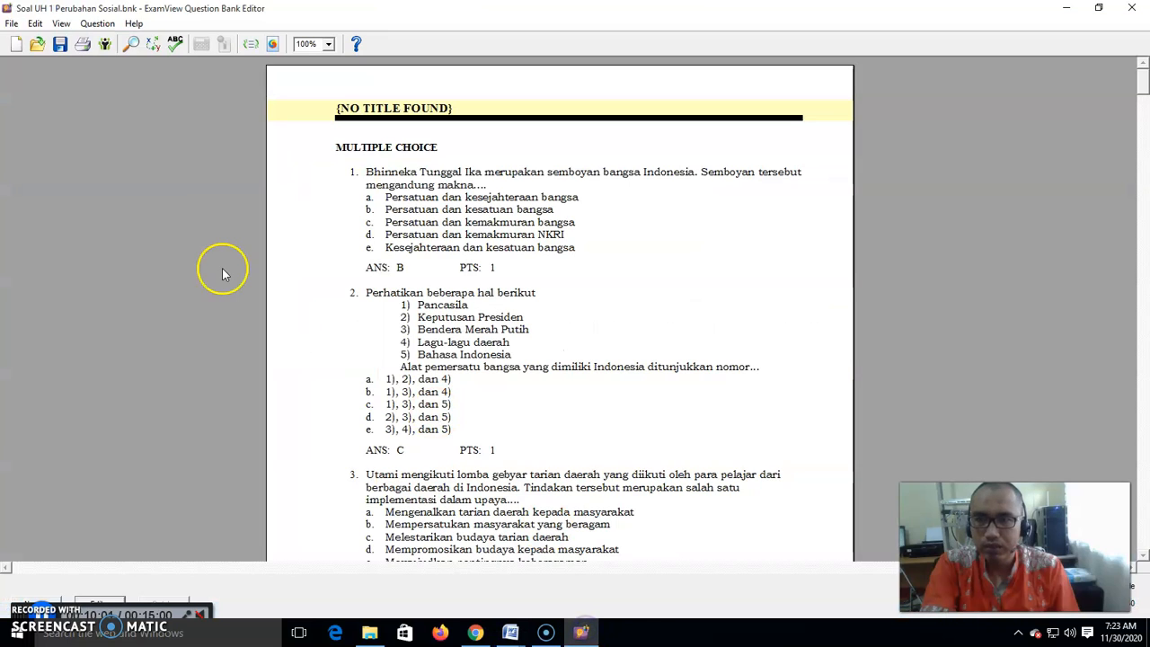
- Export the bank in Blackboard 6.0-7.0 format, saving it in Documents as UH 1 Perubahan Sosial
click(11, 25)
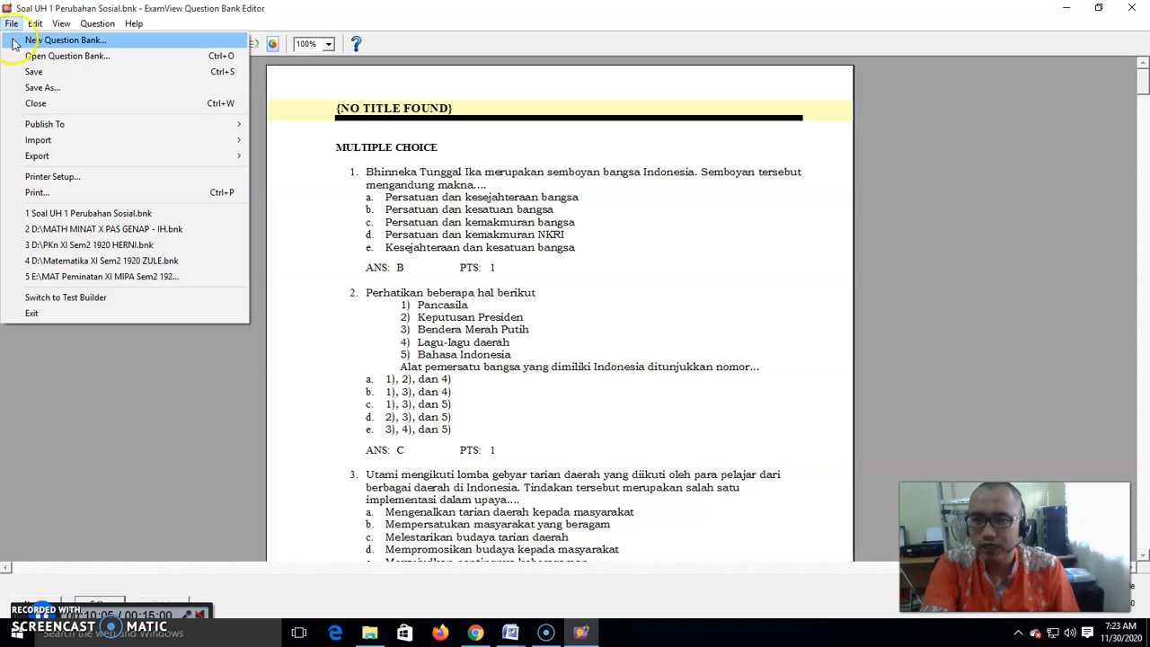
click(37, 158)
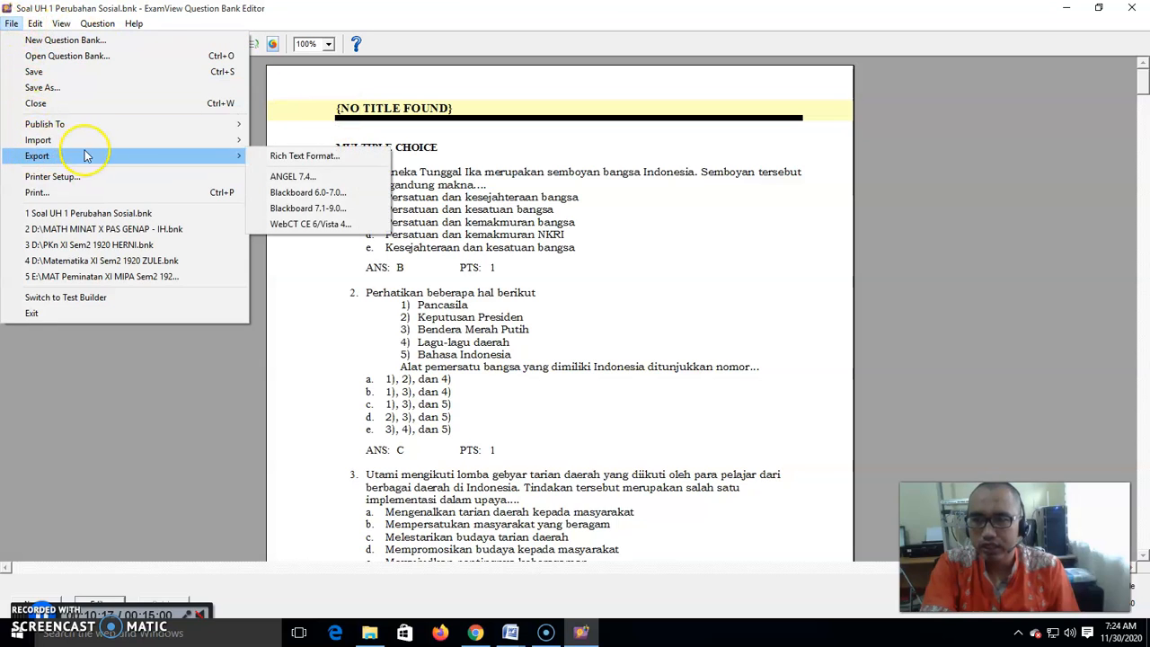
mouse_move(232, 157)
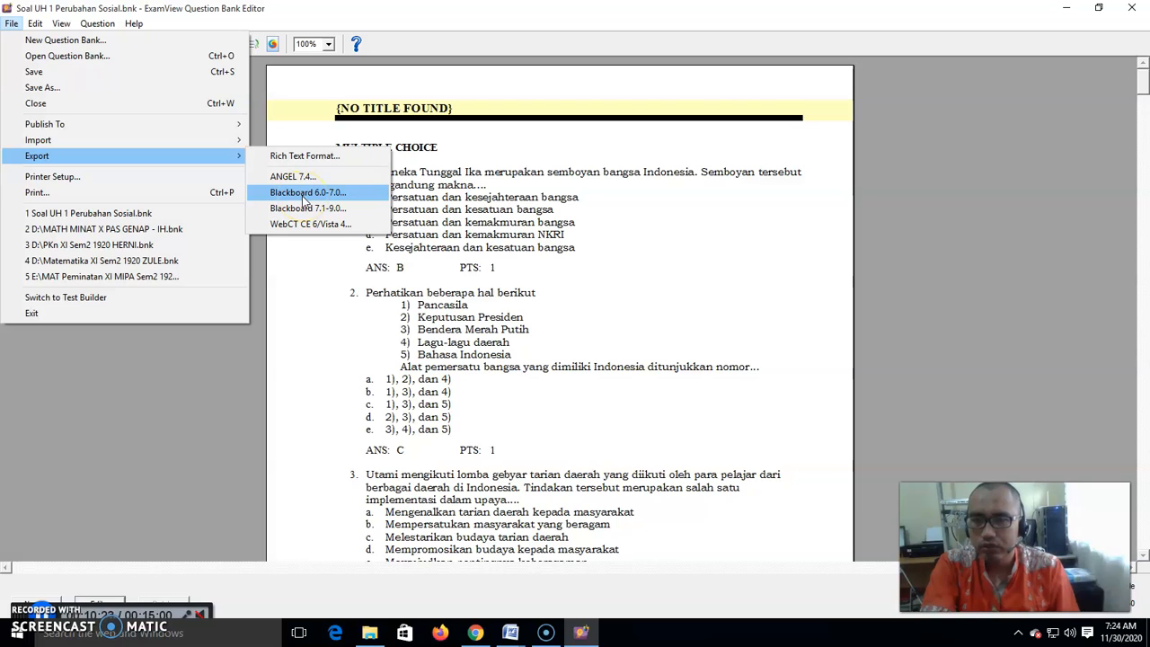
click(306, 194)
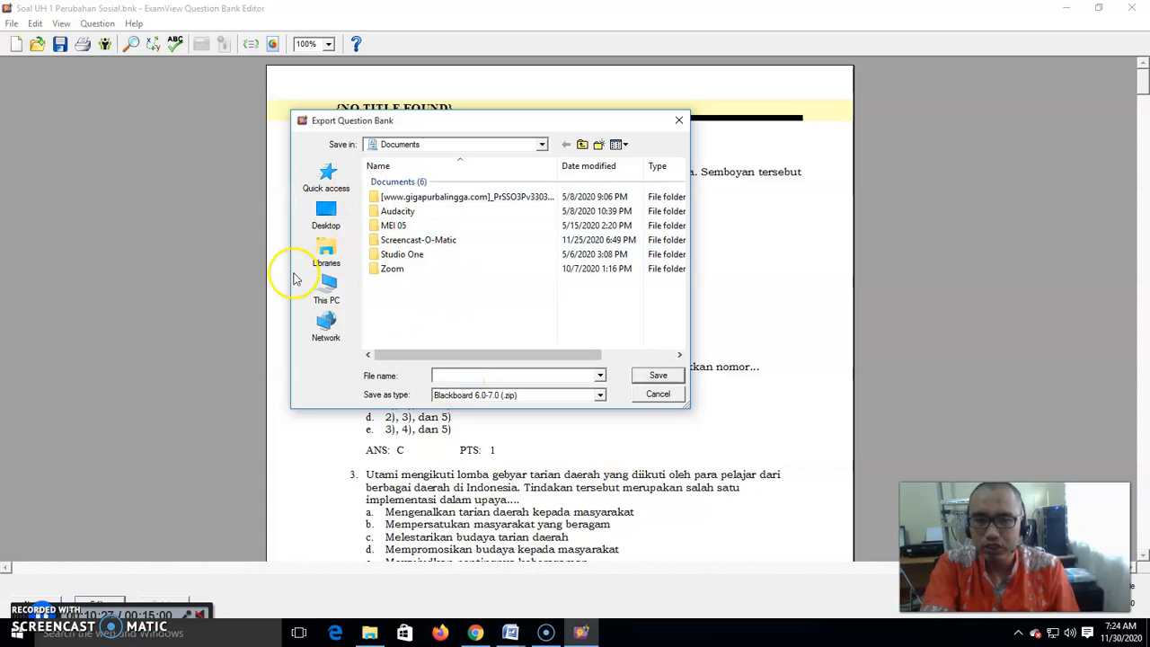
click(452, 377)
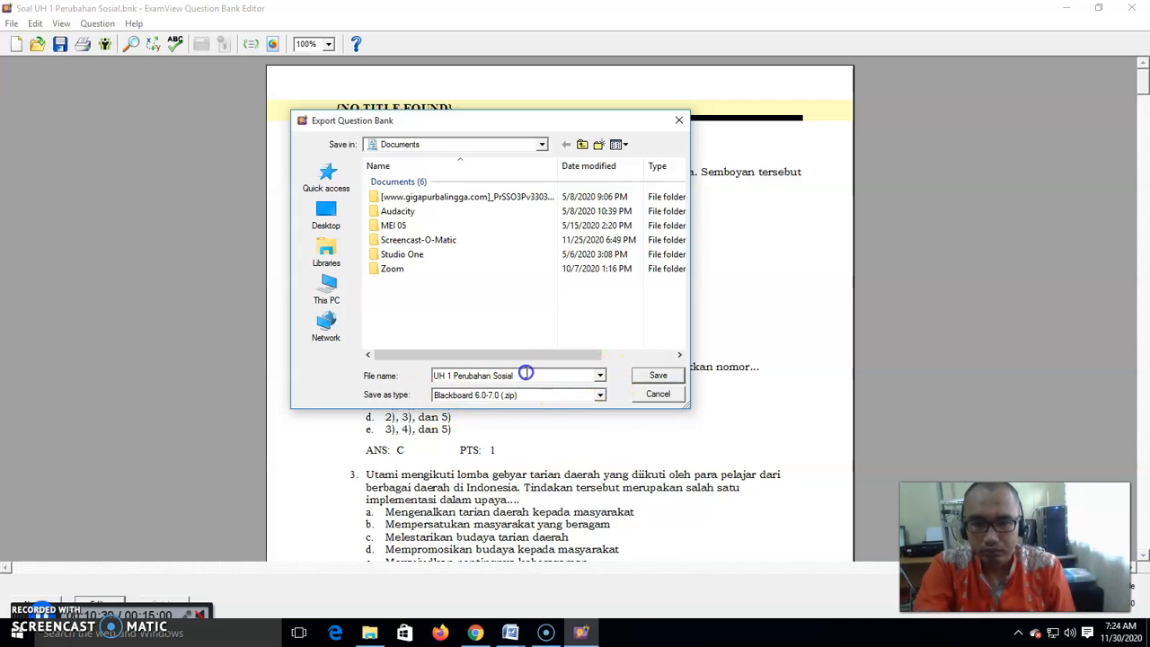
click(659, 376)
- Copy the pool name UH 1 Perubahan Sosial into the image directory name and confirm the export
click(575, 249)
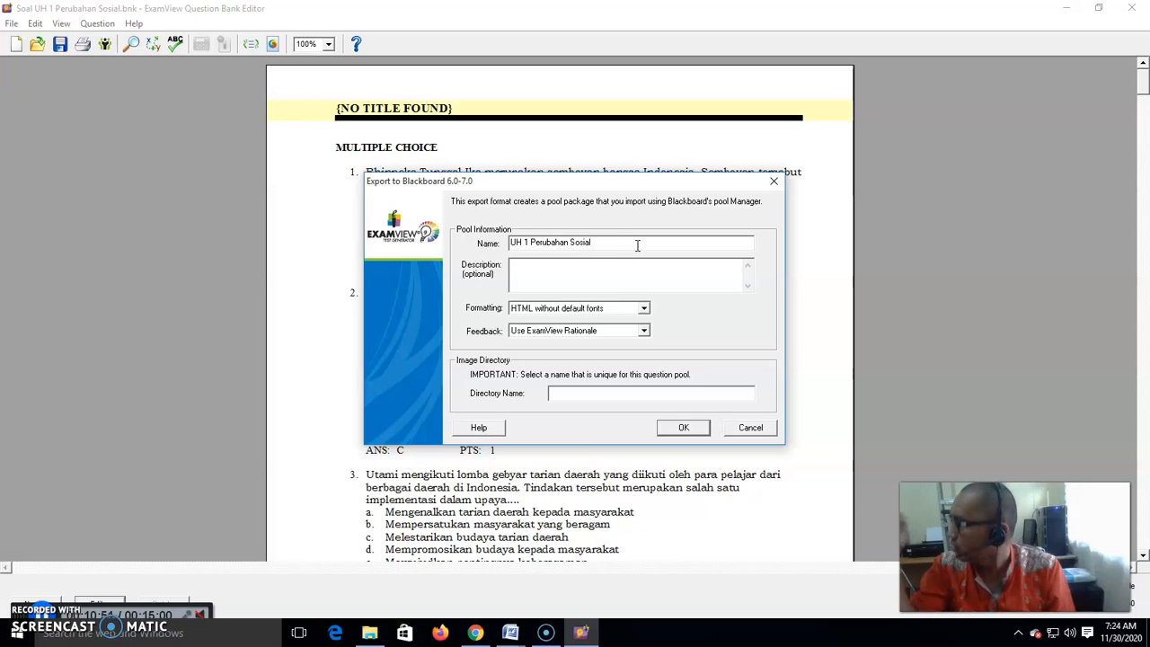
drag(637, 245, 519, 244)
key(ctrl+c)
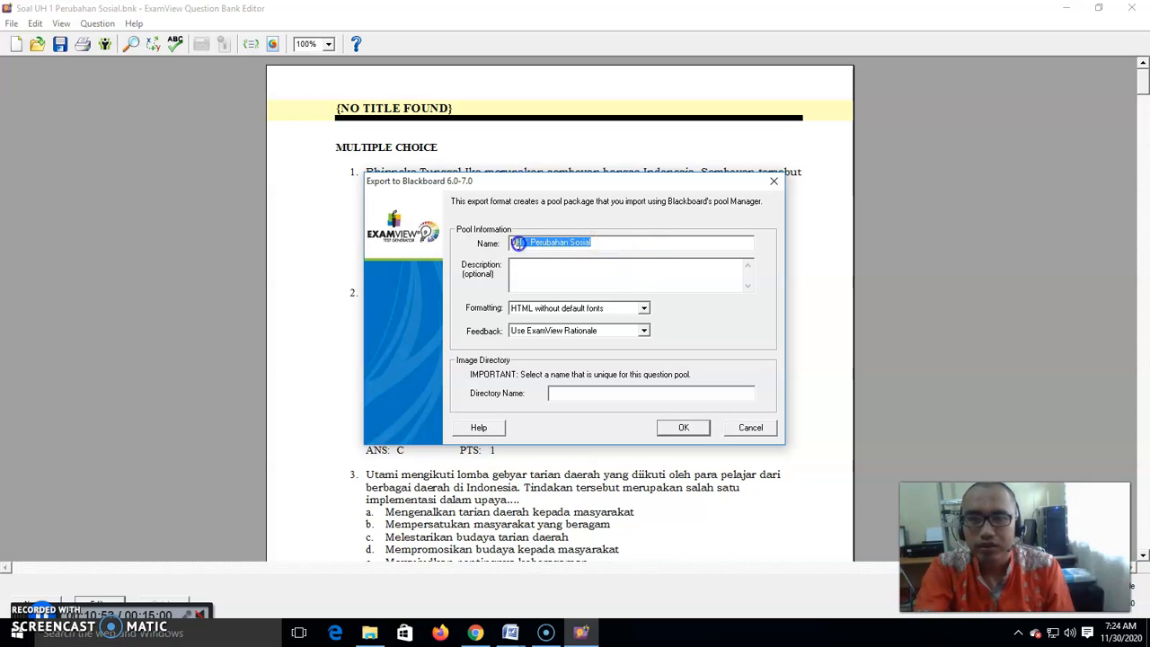
click(593, 398)
key(ctrl+v)
click(584, 414)
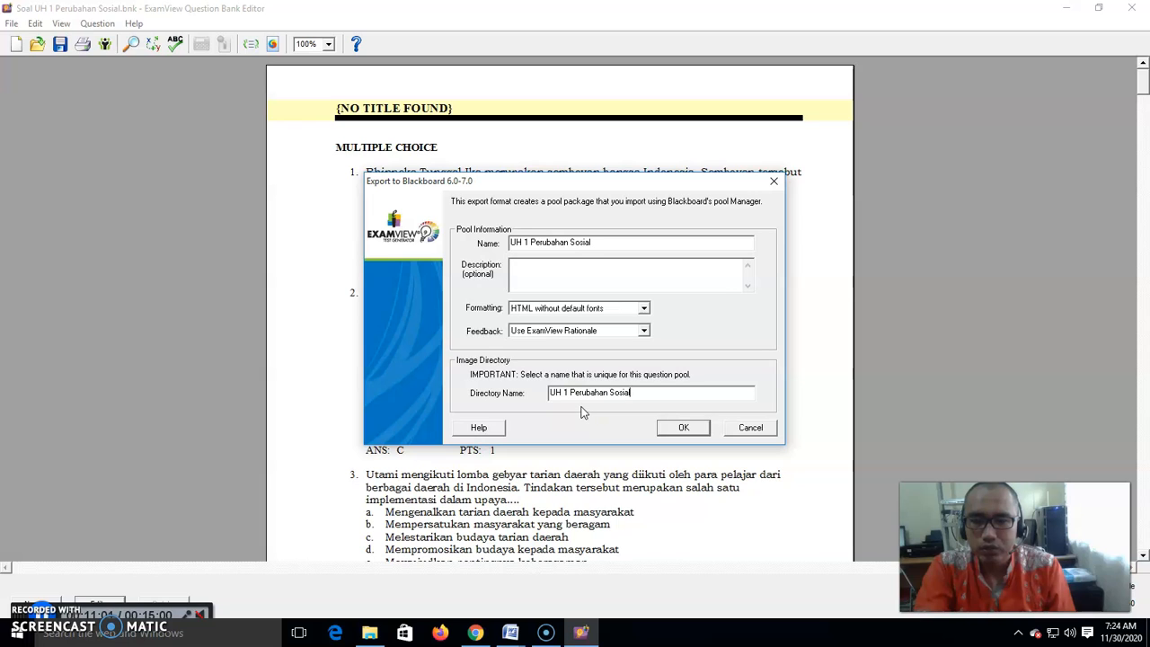
click(682, 430)
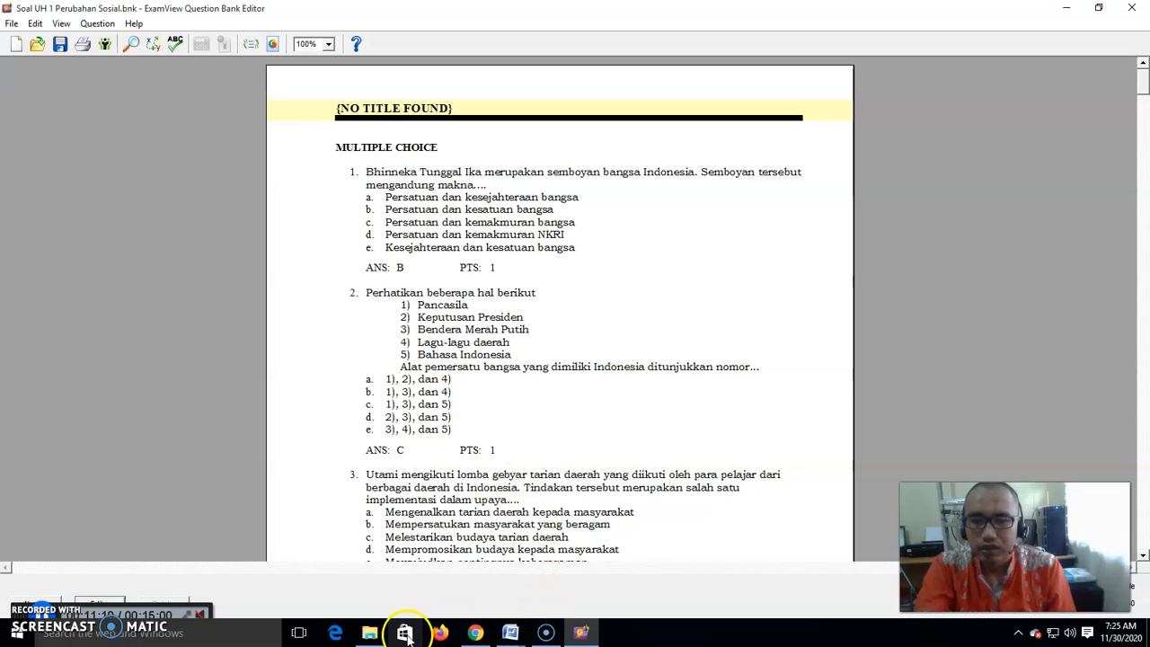
- Inspect the properties of the exported UH 1 Perubahan Sosial zip file in Documents, then return to the bank
click(369, 633)
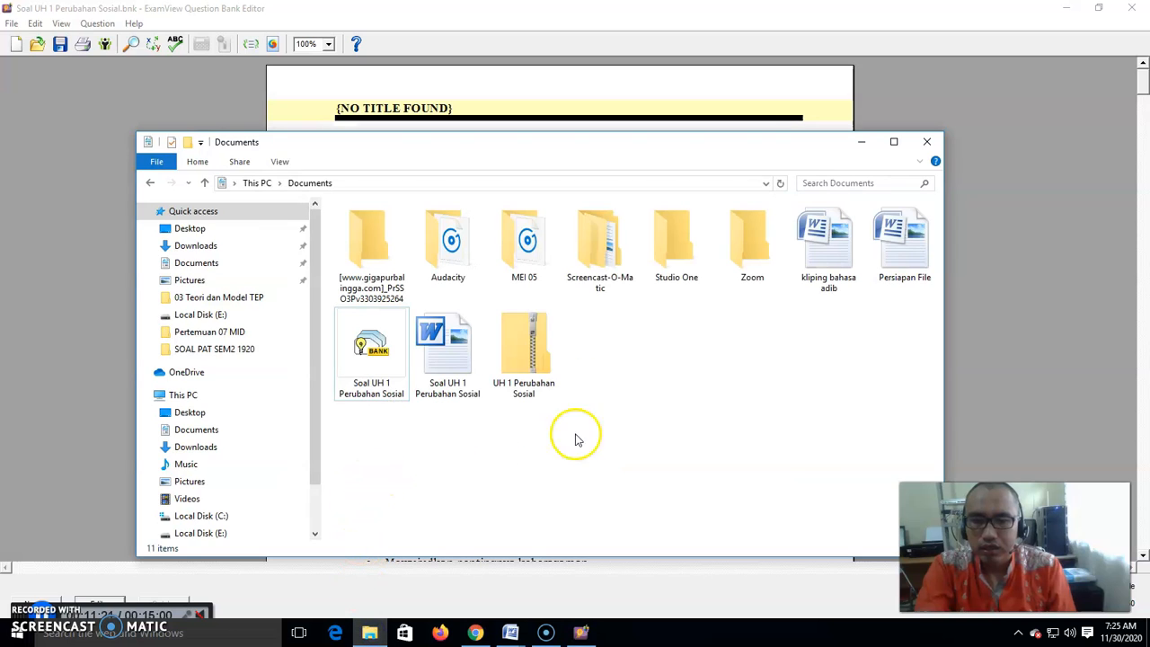
click(536, 360)
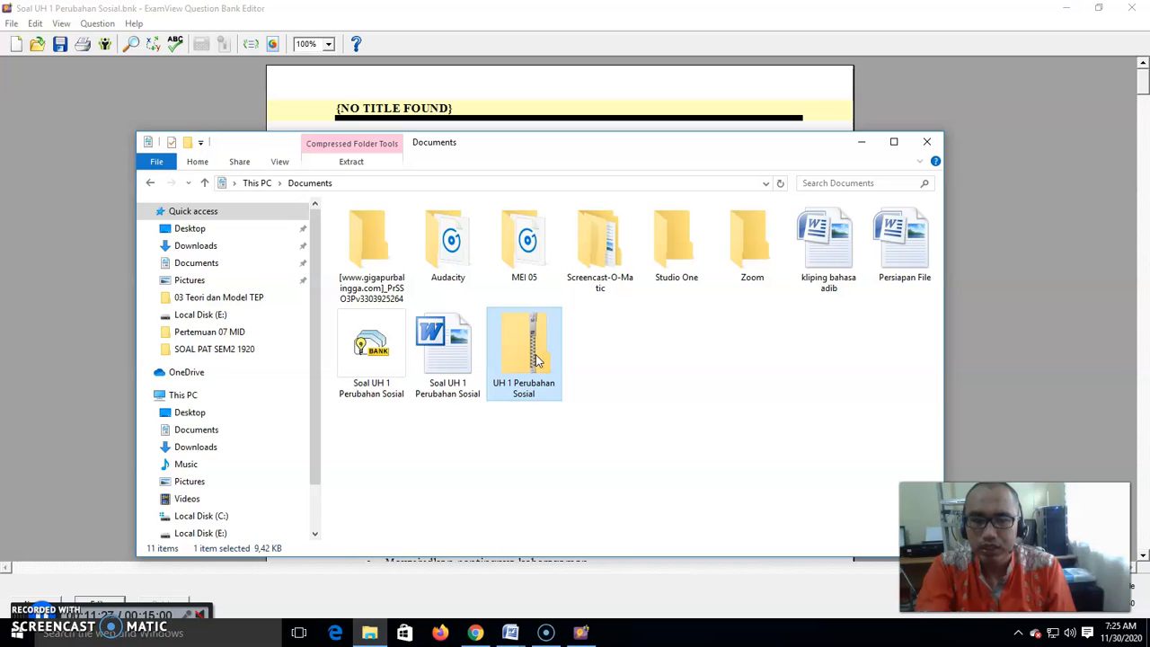
right_click(537, 359)
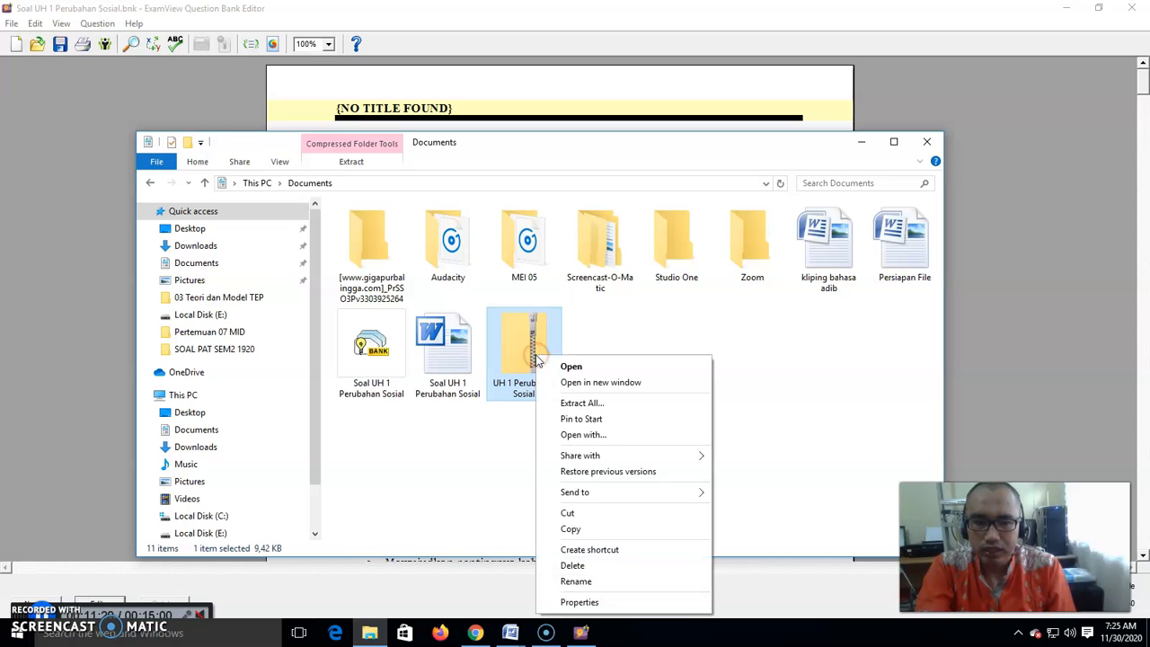
click(727, 312)
right_click(539, 351)
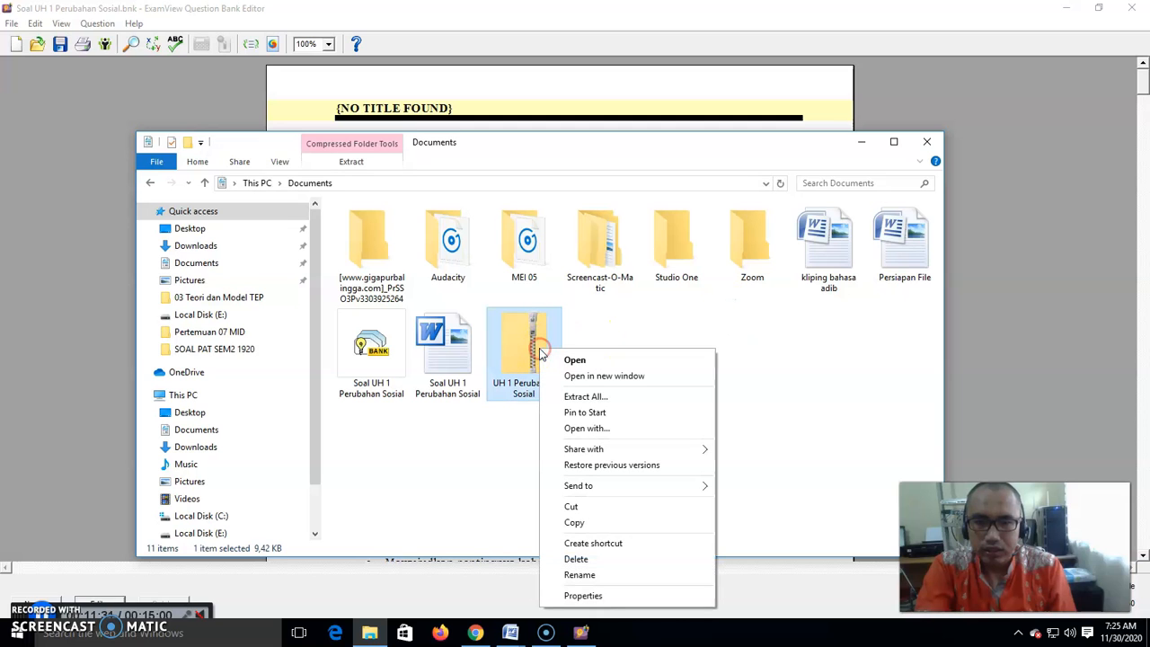
click(583, 596)
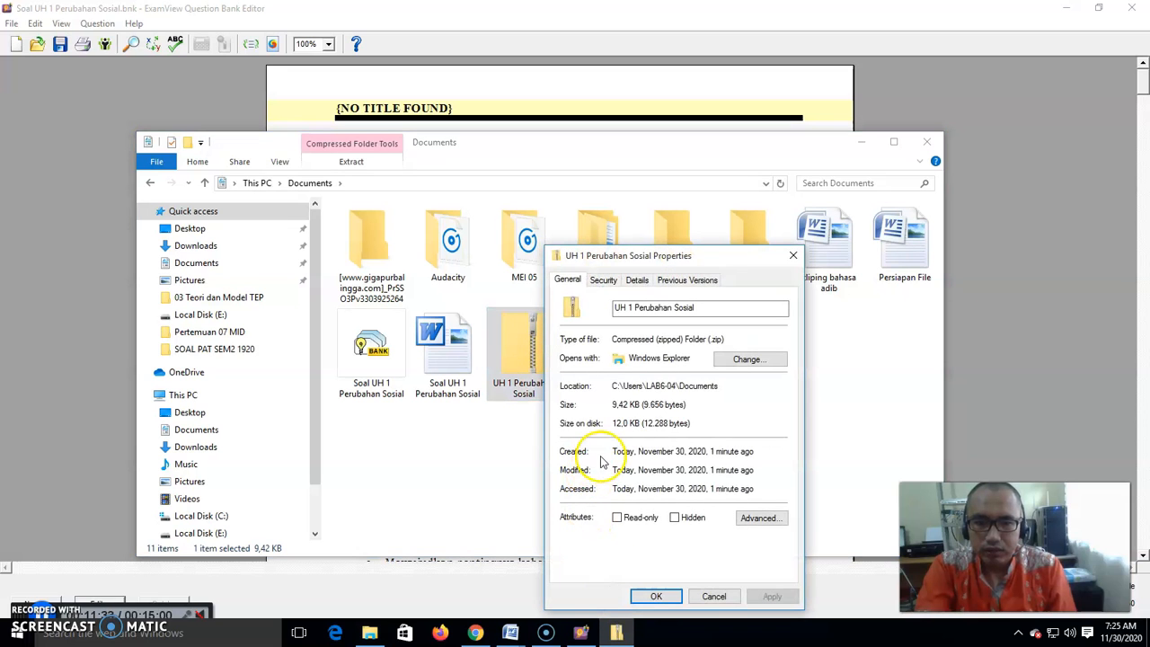
click(793, 255)
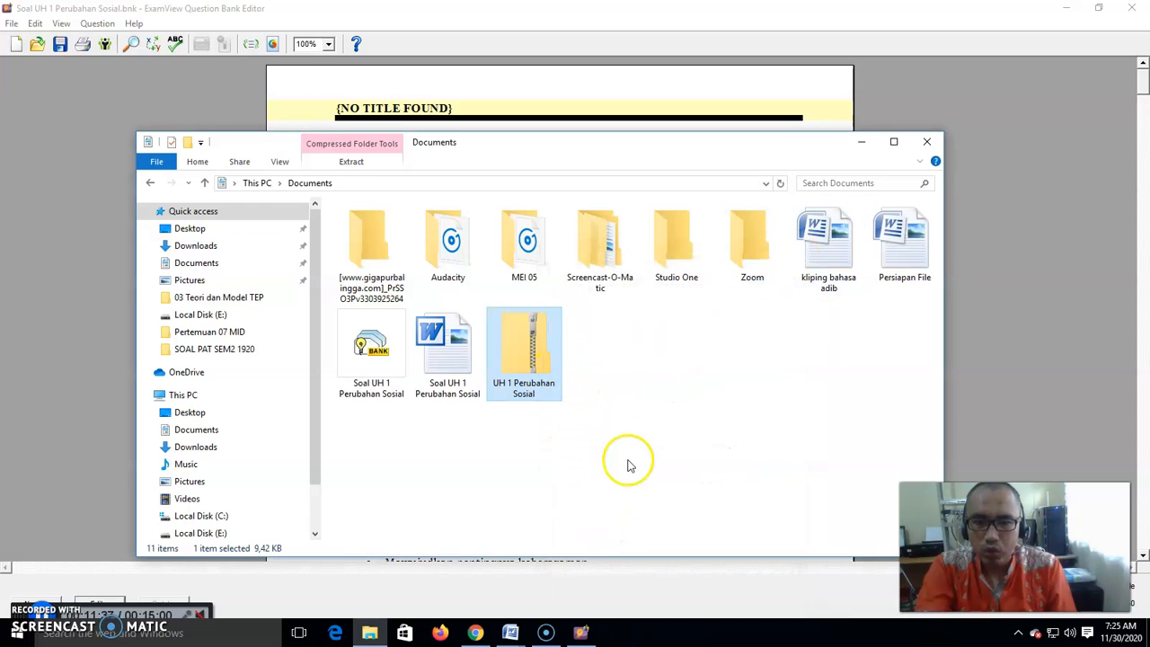
click(584, 632)
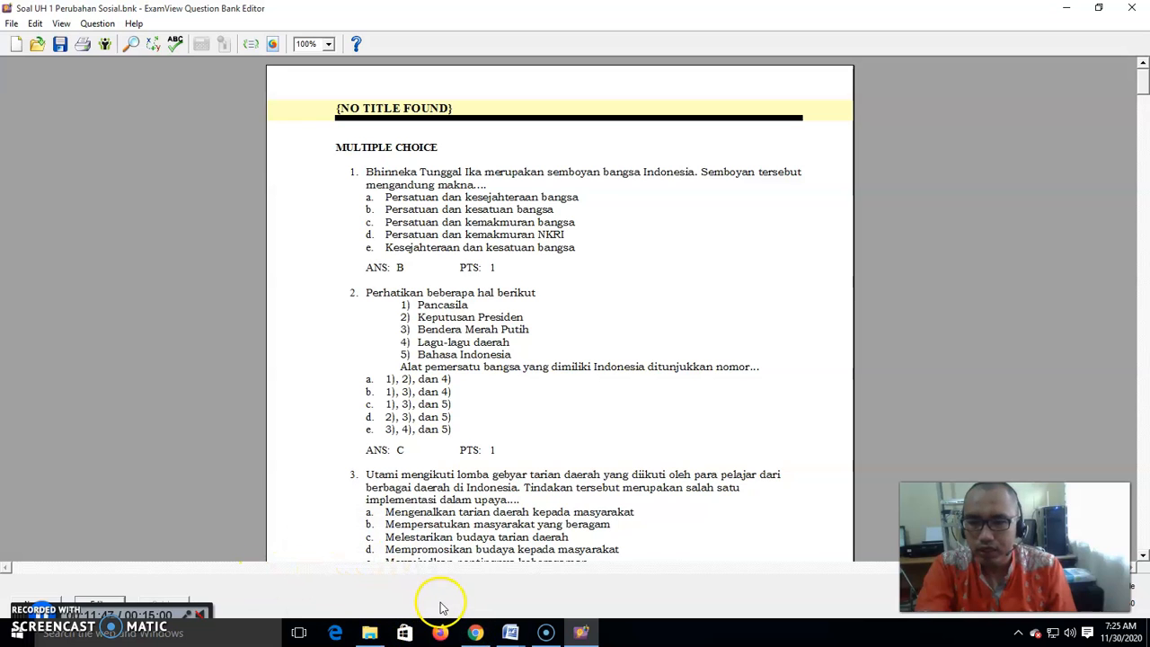
- Return to the Persiapan File table in the Word document
click(516, 637)
click(475, 589)
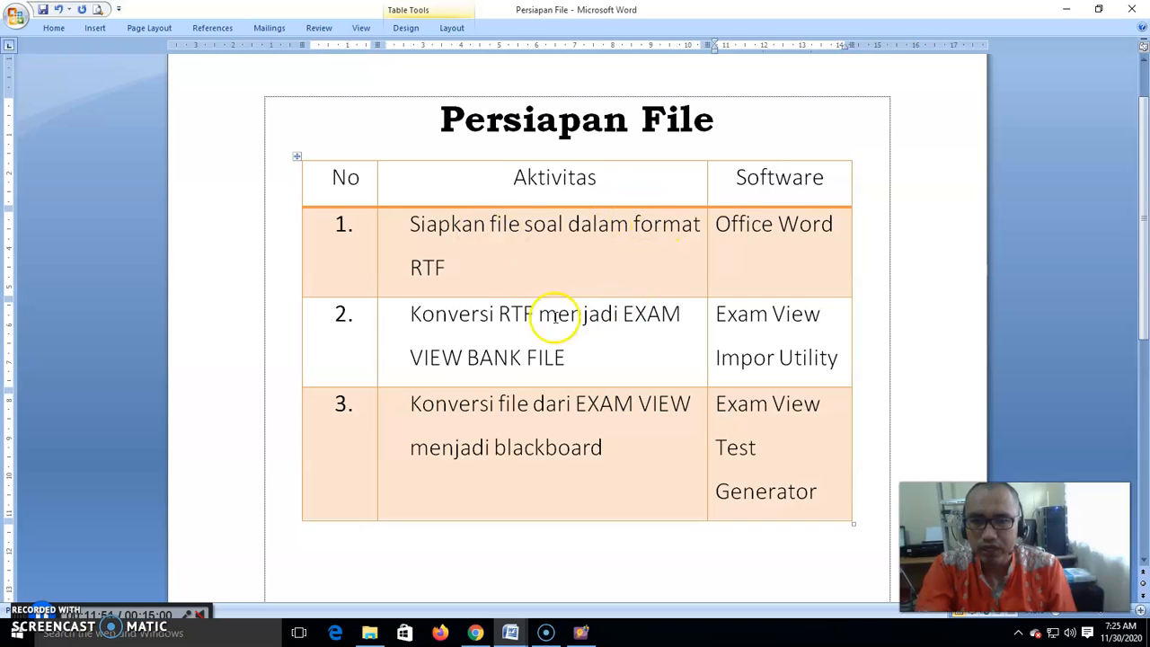
click(468, 315)
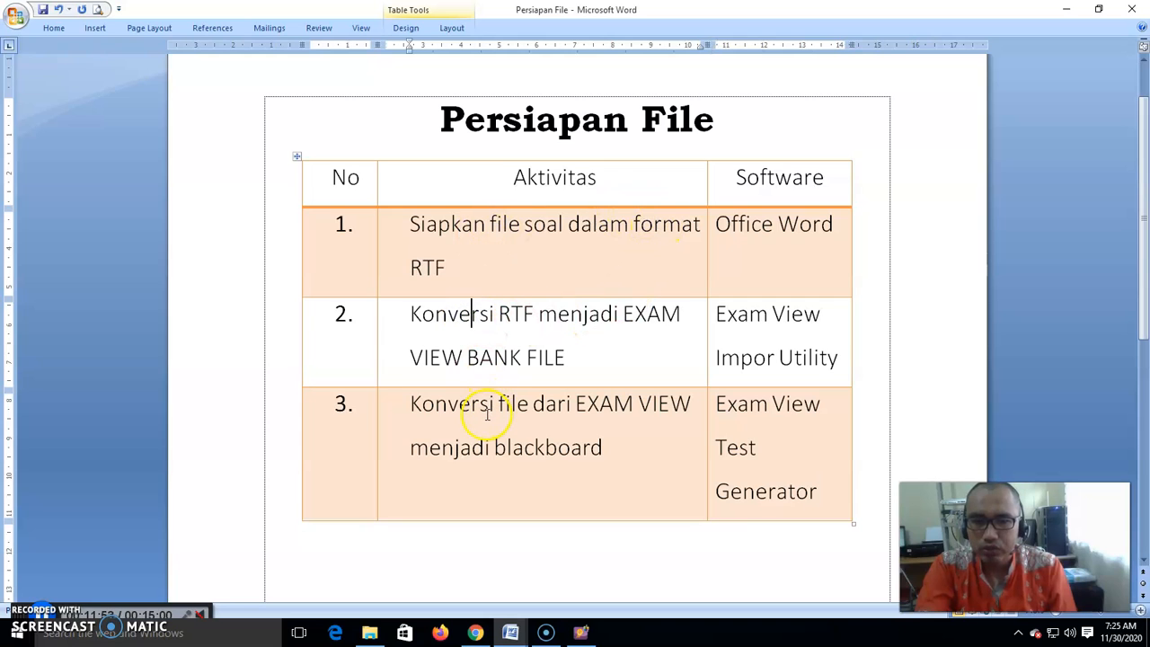
- Log in to the E-Learning SMAN Titian Teras site with the teacher's username and account password
click(475, 633)
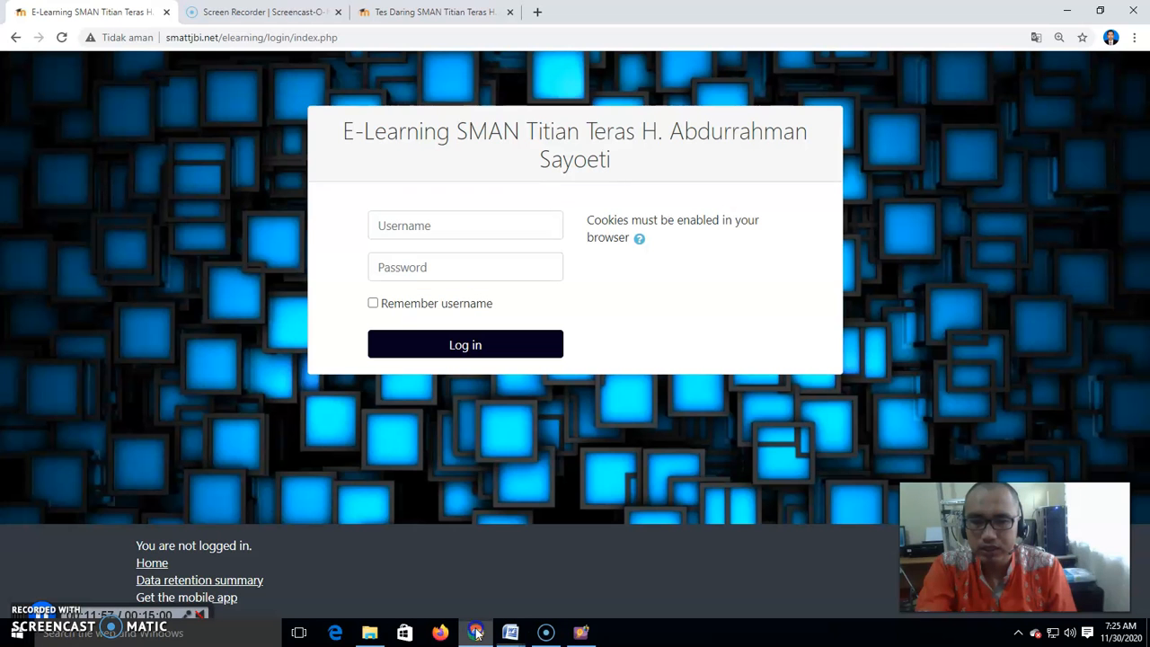
click(405, 230)
text(19)
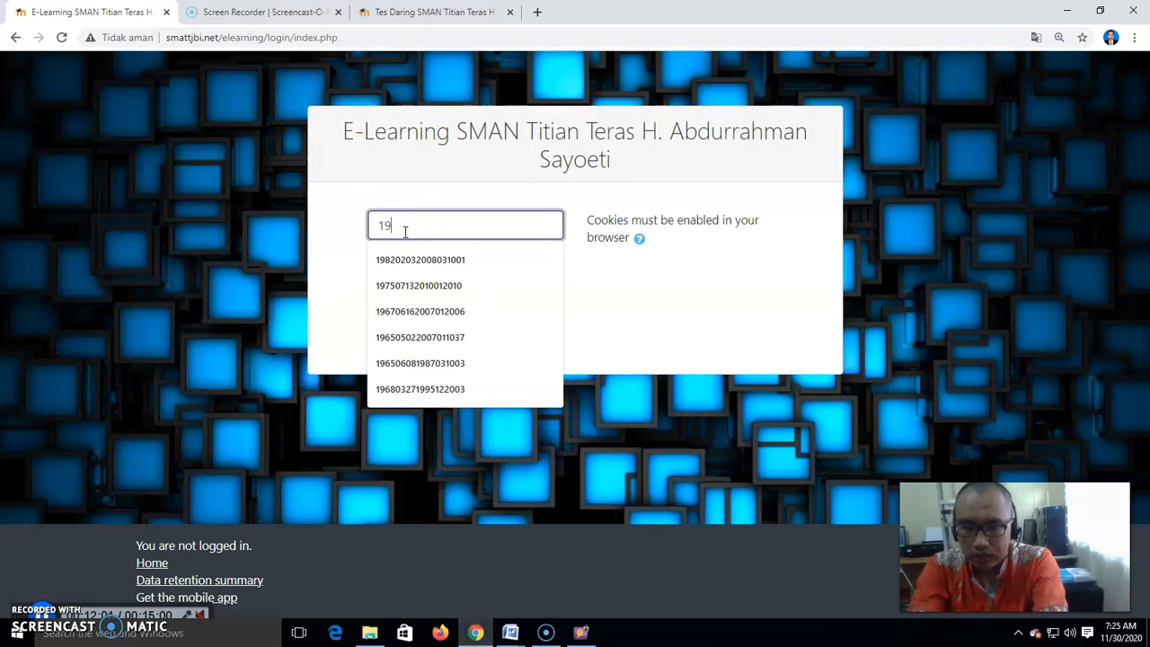
text(82)
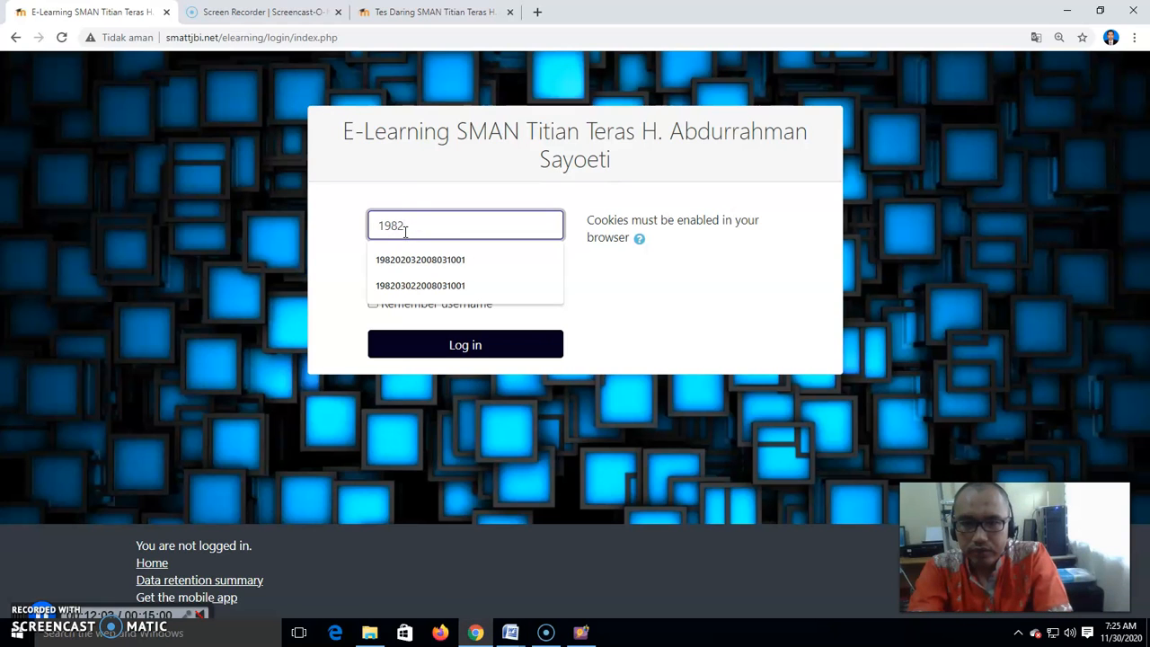
key(Down)
key(Down)
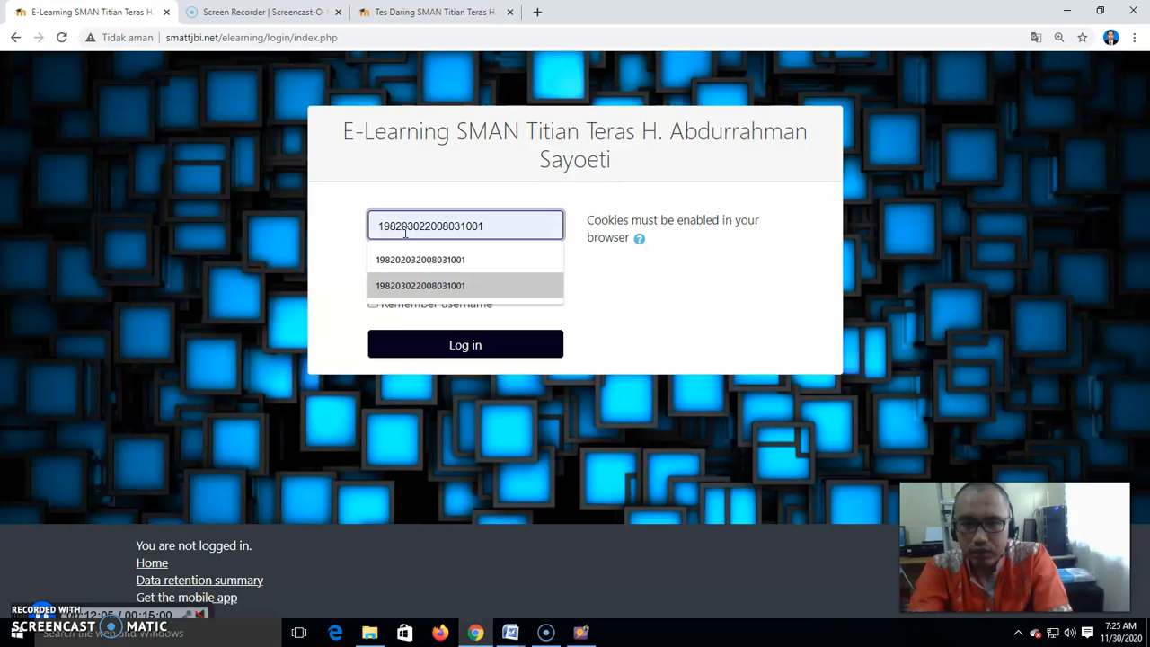
key(Up)
key(Return)
key(Tab)
text(*)
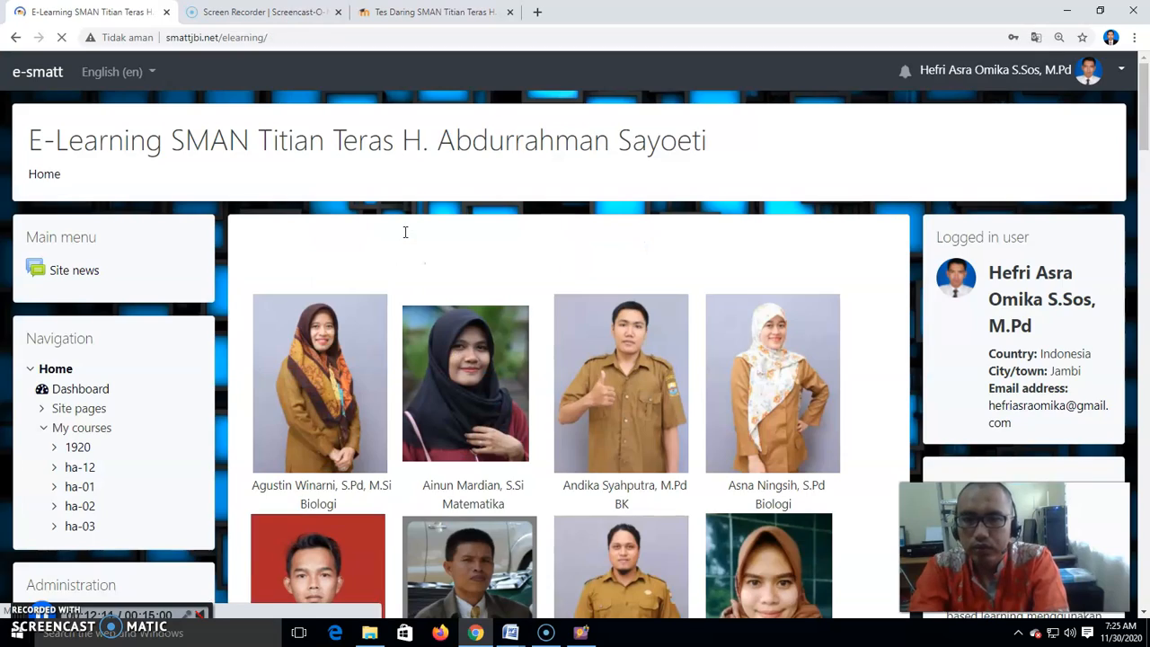
scroll(567, 257, down, 13)
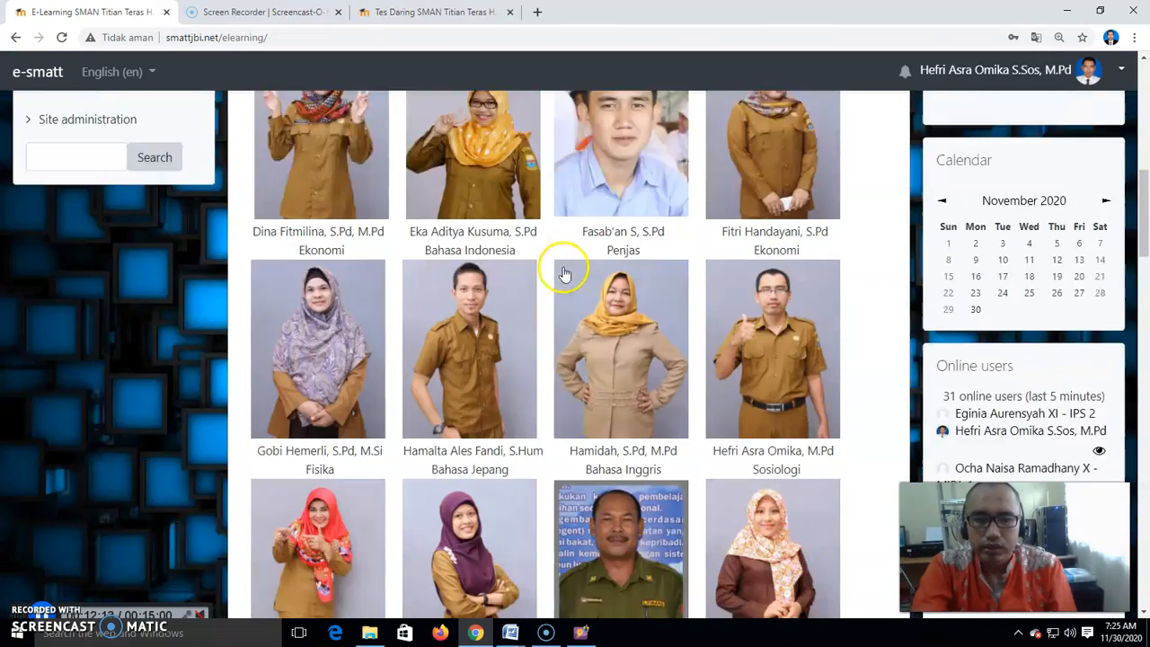
- Open the Sosiologi - XII course from the teacher's course listing
scroll(567, 264, up, 3)
click(789, 175)
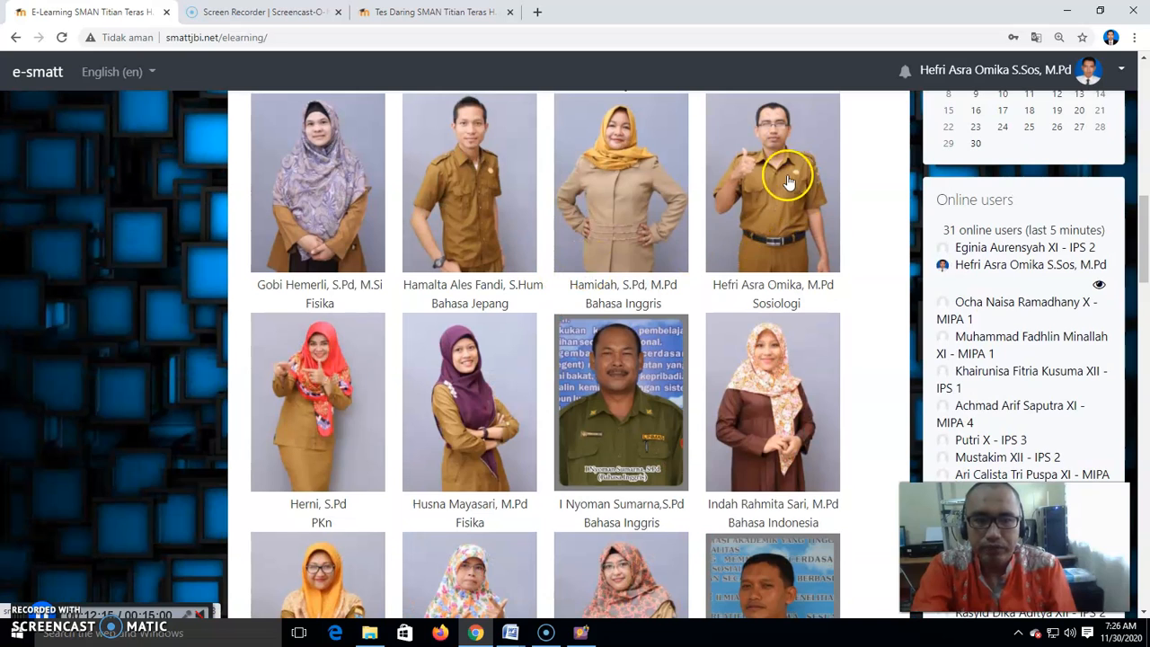
scroll(562, 350, down, 3)
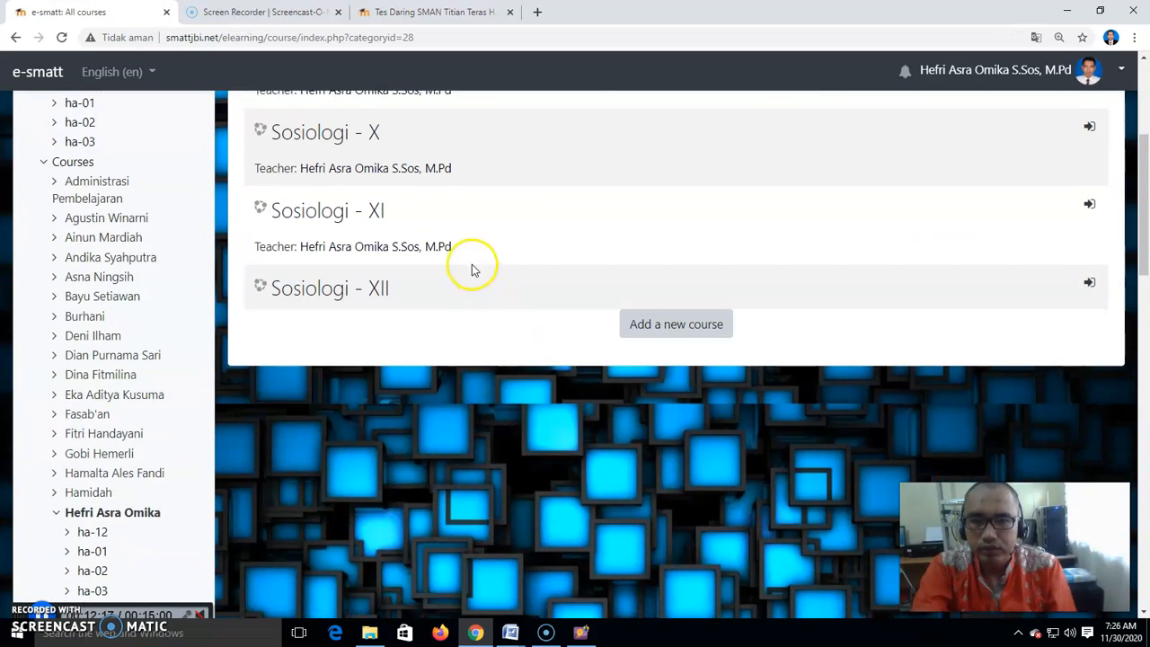
scroll(470, 264, up, 2)
click(337, 199)
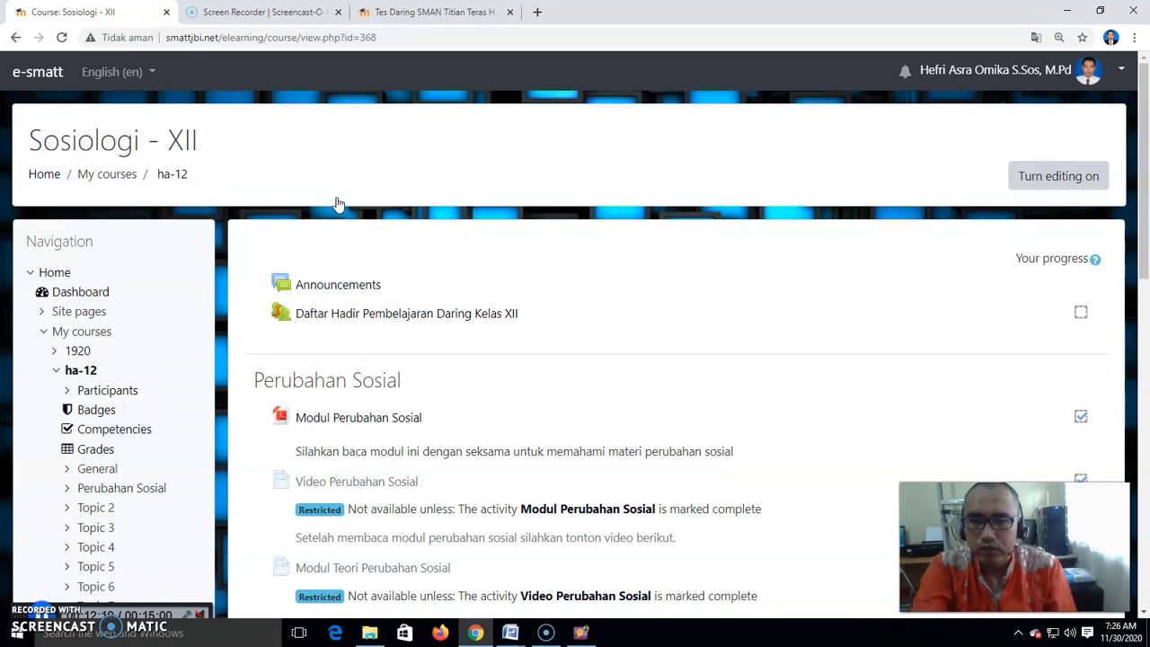
- Open the course's question bank from the course administration links
scroll(333, 206, down, 7)
scroll(297, 261, down, 3)
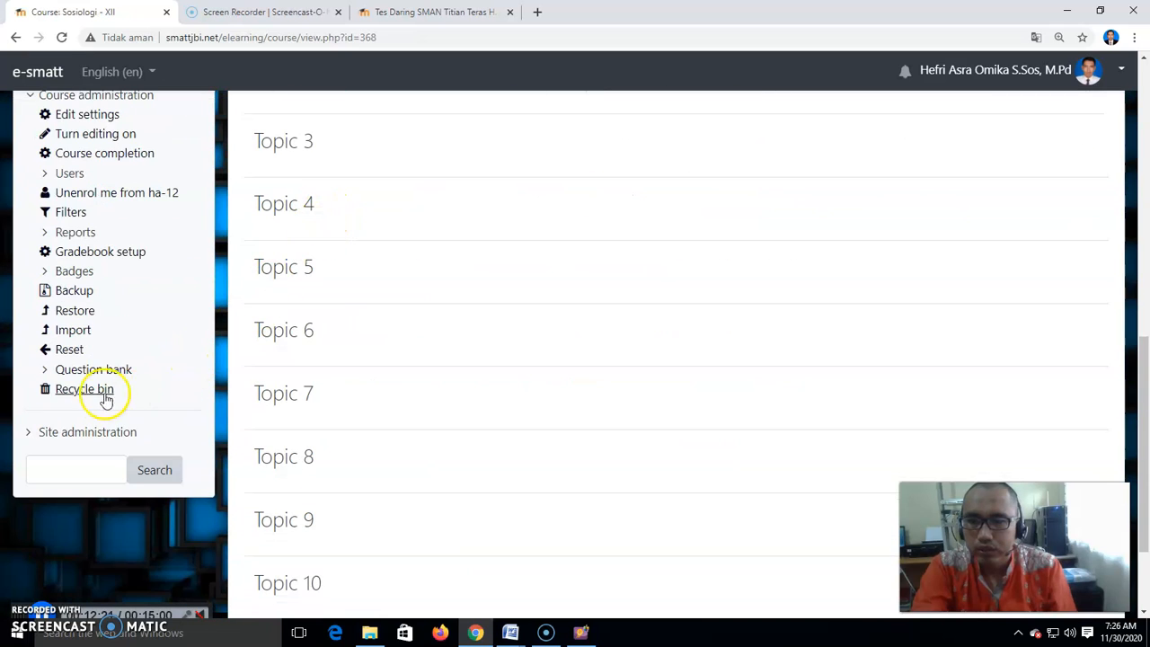
scroll(157, 339, up, 1)
scroll(156, 340, down, 1)
scroll(153, 339, up, 1)
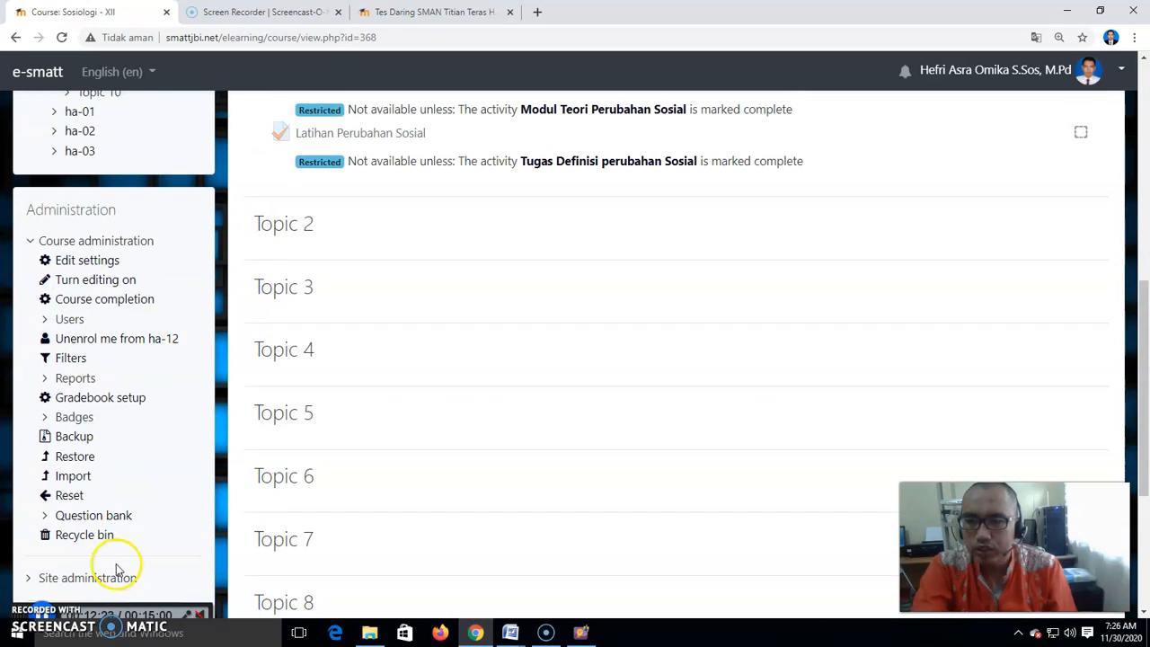
click(115, 523)
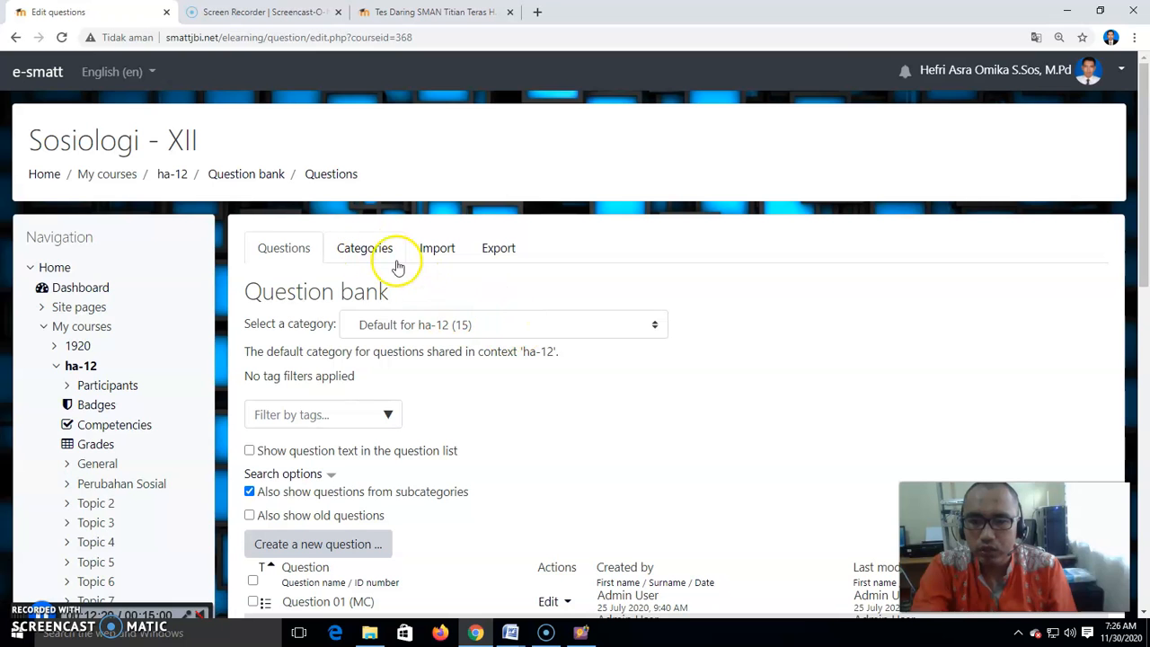
- Add a question category named UH 1 Perubahan Sosial with Top for Sosiologi - XII as parent
click(366, 257)
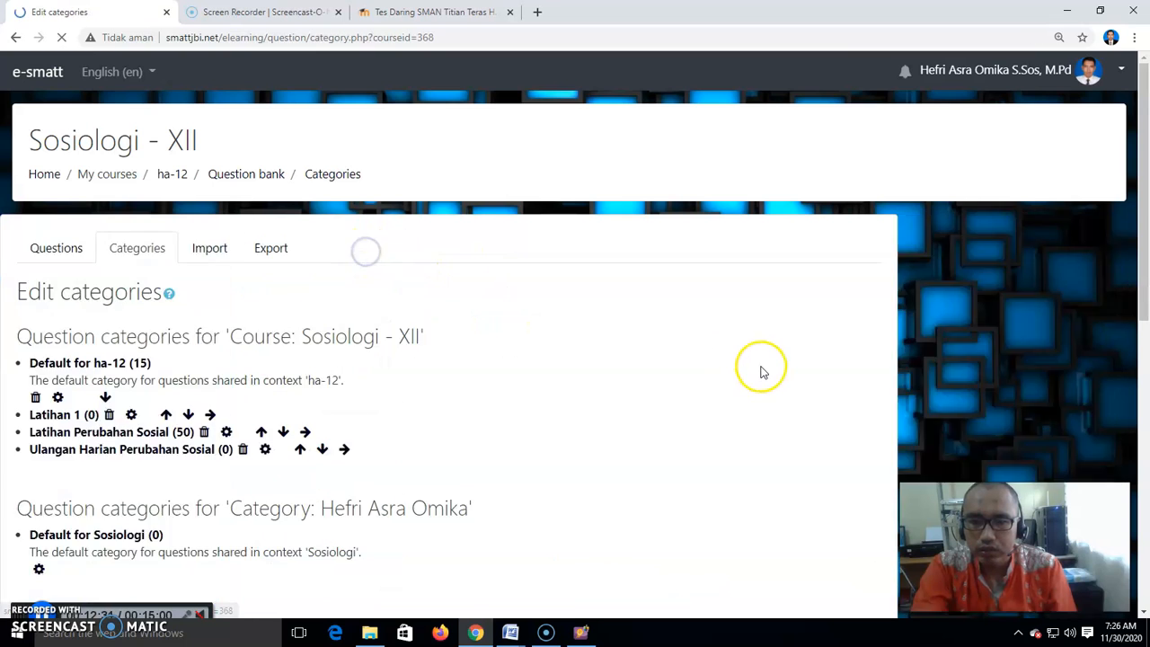
scroll(711, 381, down, 2)
scroll(711, 381, down, 6)
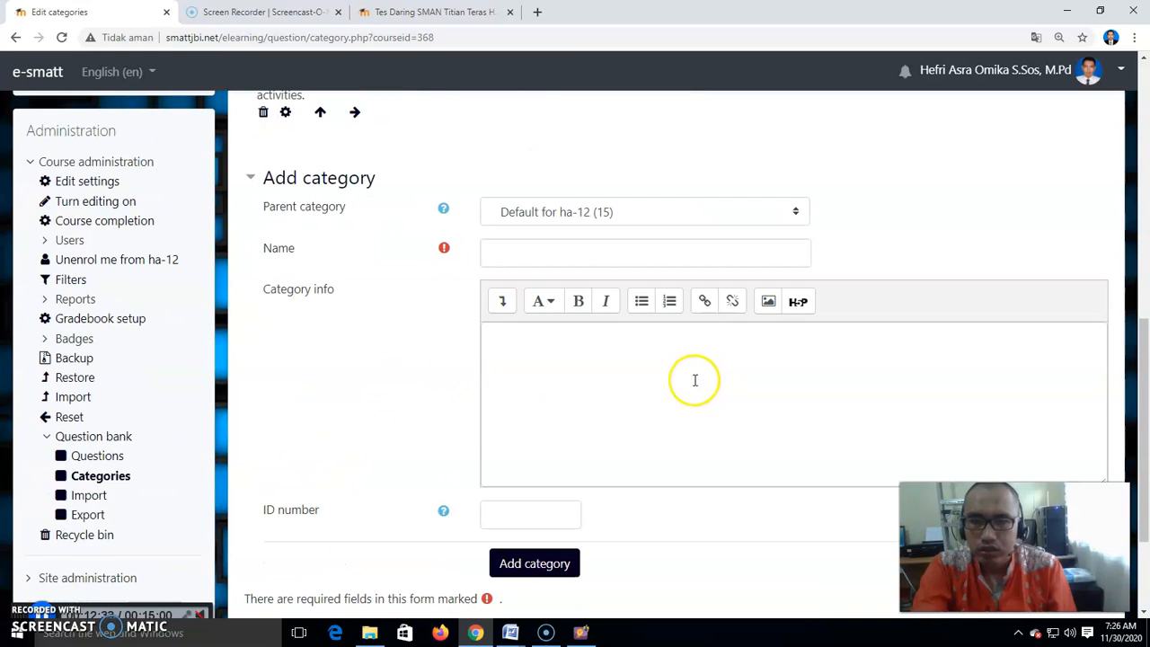
click(564, 216)
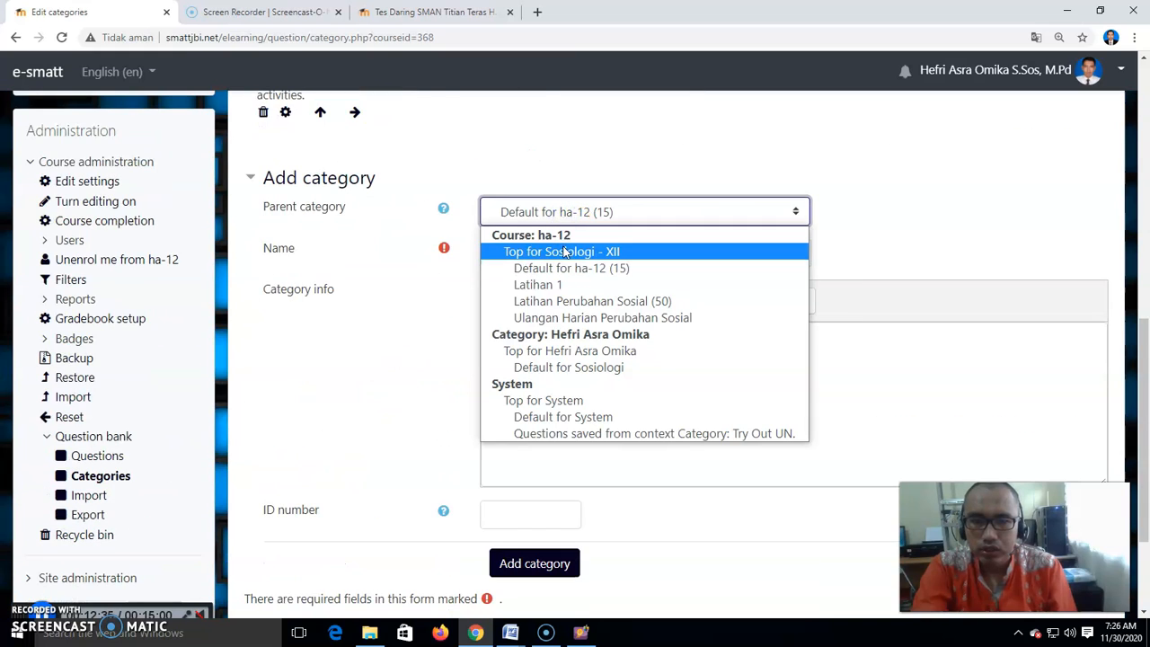
click(563, 248)
click(538, 257)
text(UH 1 Perubahan Sos)
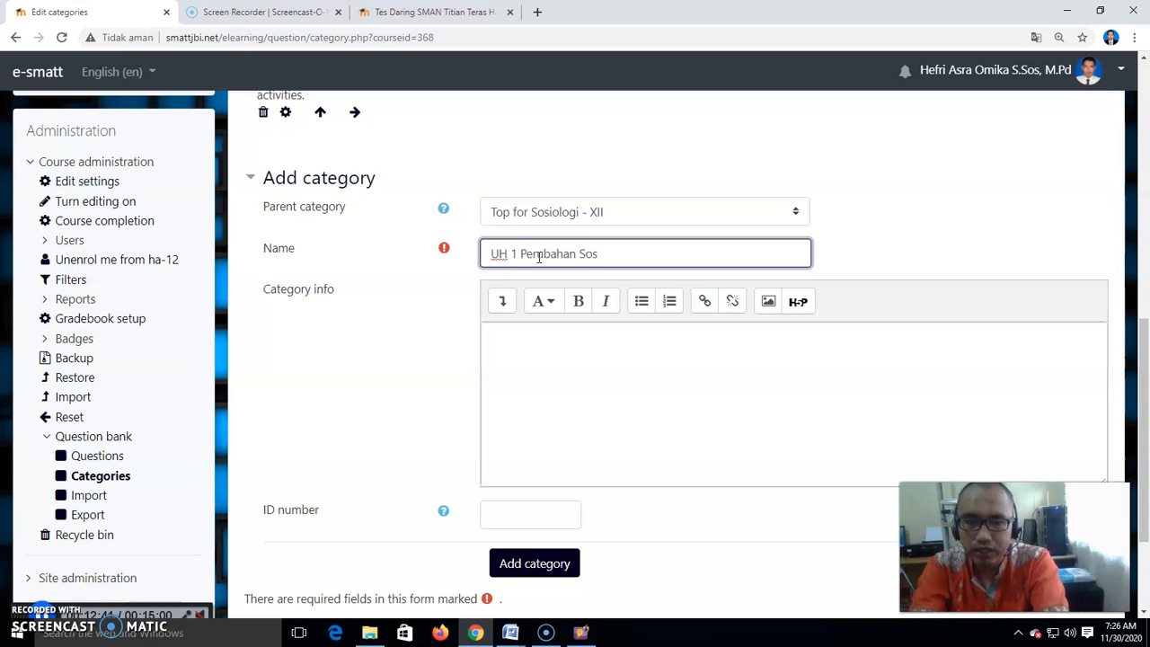
text(ial)
click(530, 564)
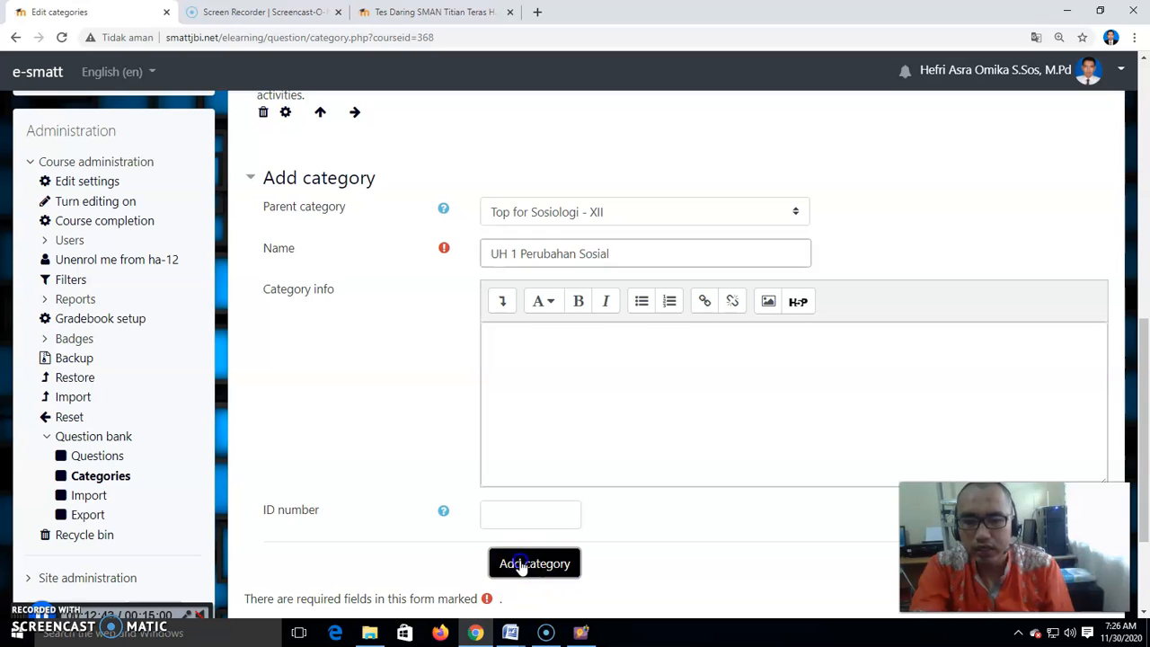
- Set up a Blackboard-format question import into the UH 1 Perubahan Sosial category, turning off Get category from file
click(437, 248)
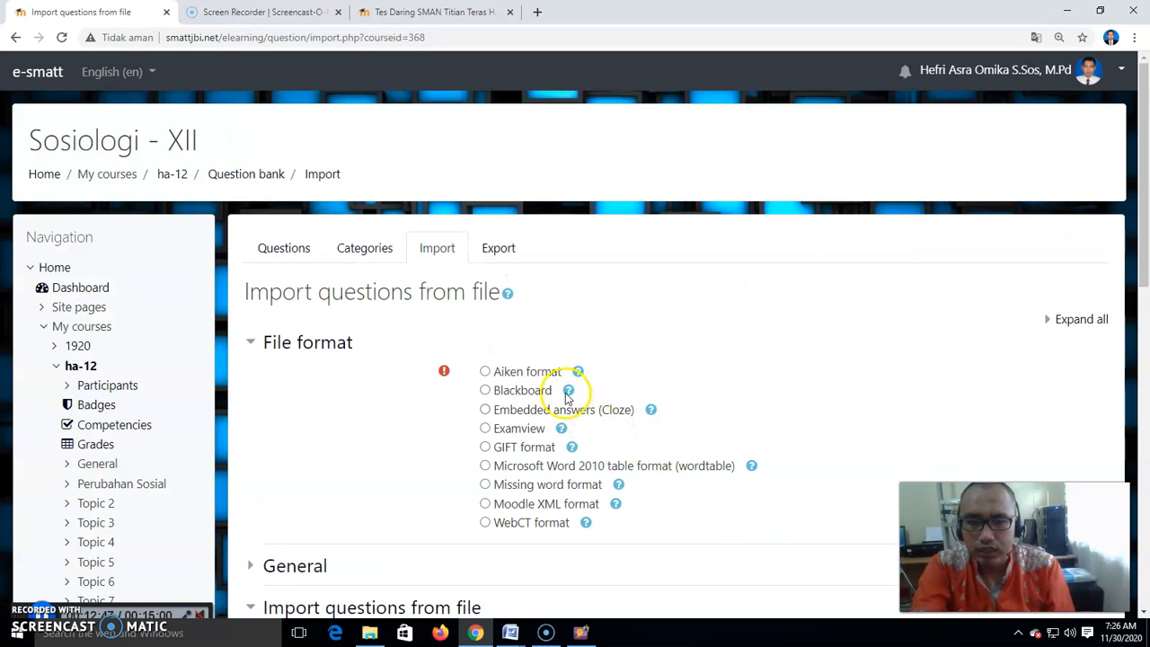
scroll(547, 386, down, 1)
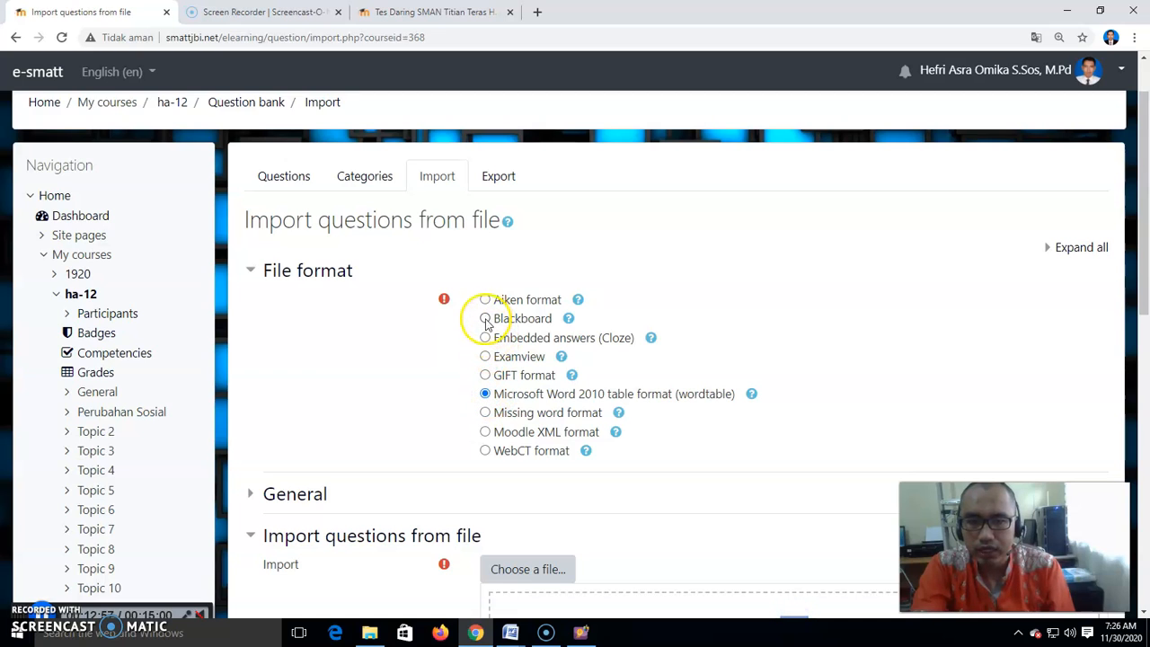
scroll(483, 361, down, 2)
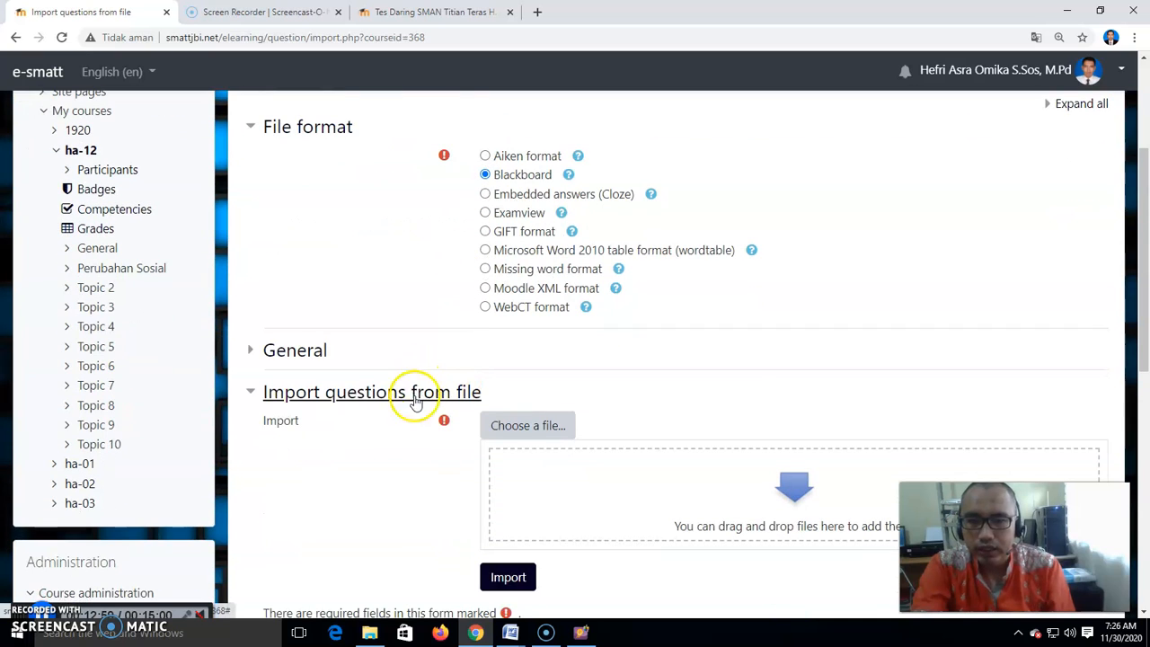
click(312, 353)
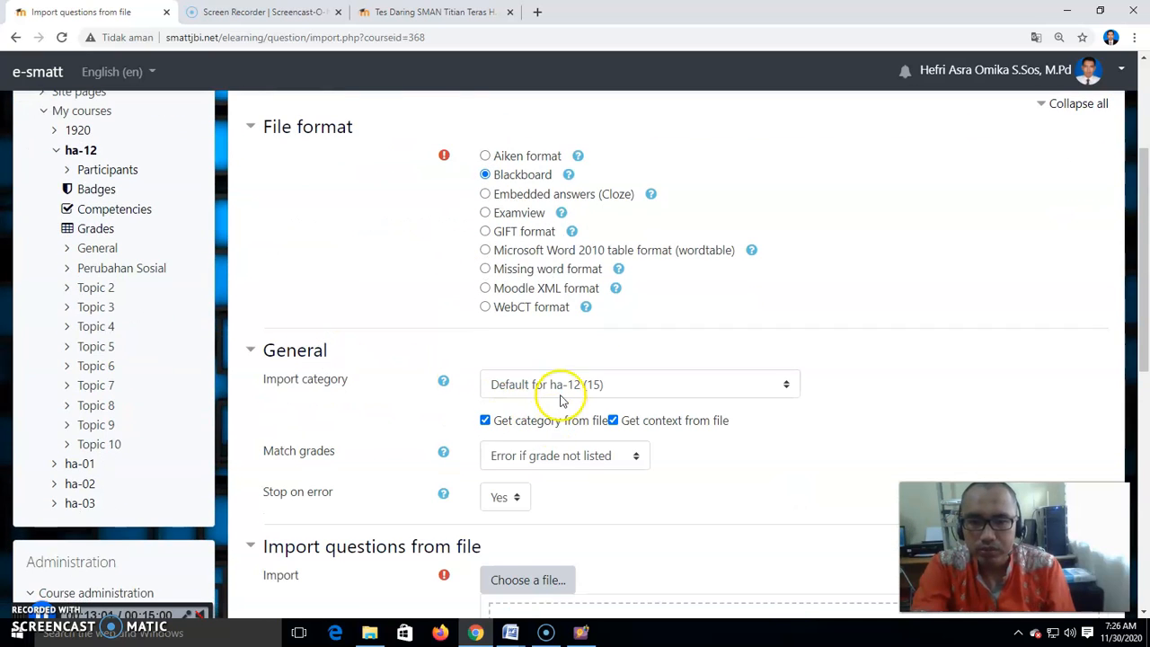
click(562, 386)
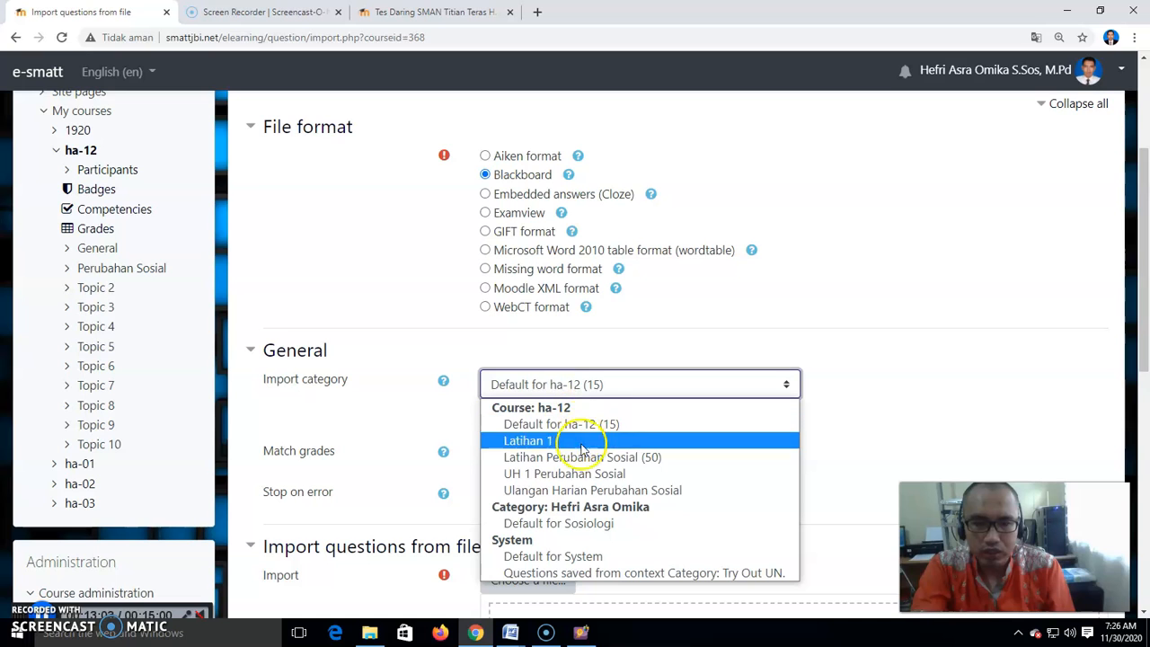
click(584, 474)
click(525, 428)
scroll(575, 437, down, 3)
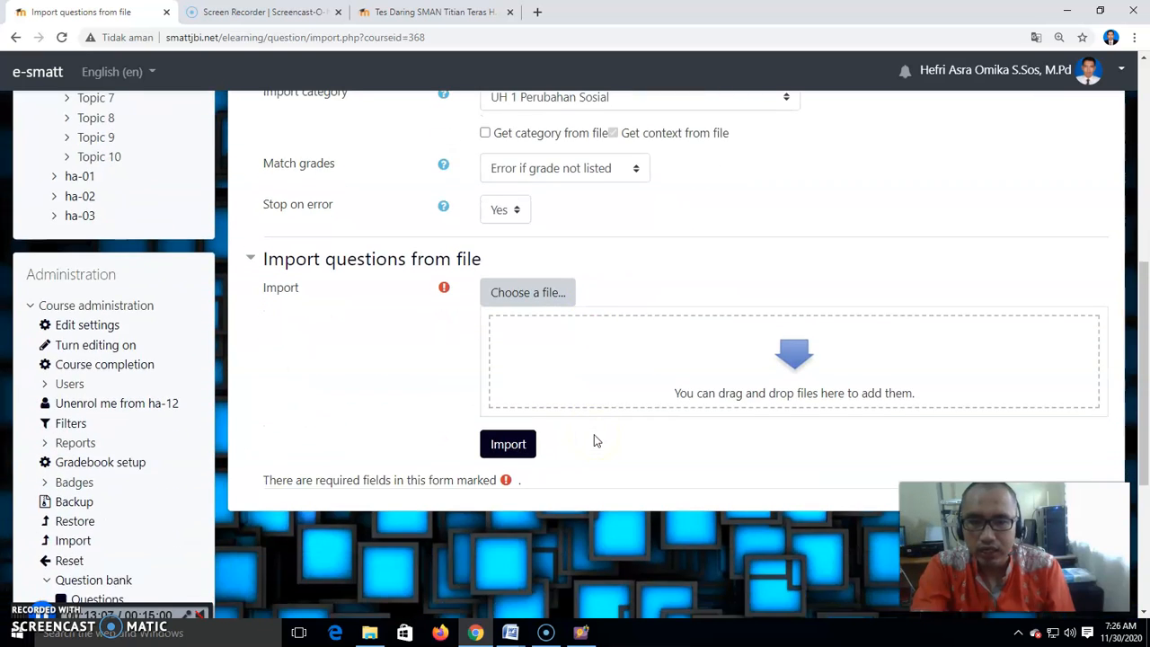
- Upload the UH 1 Perubahan Sosial.zip file from Documents as the import file
click(537, 295)
click(460, 296)
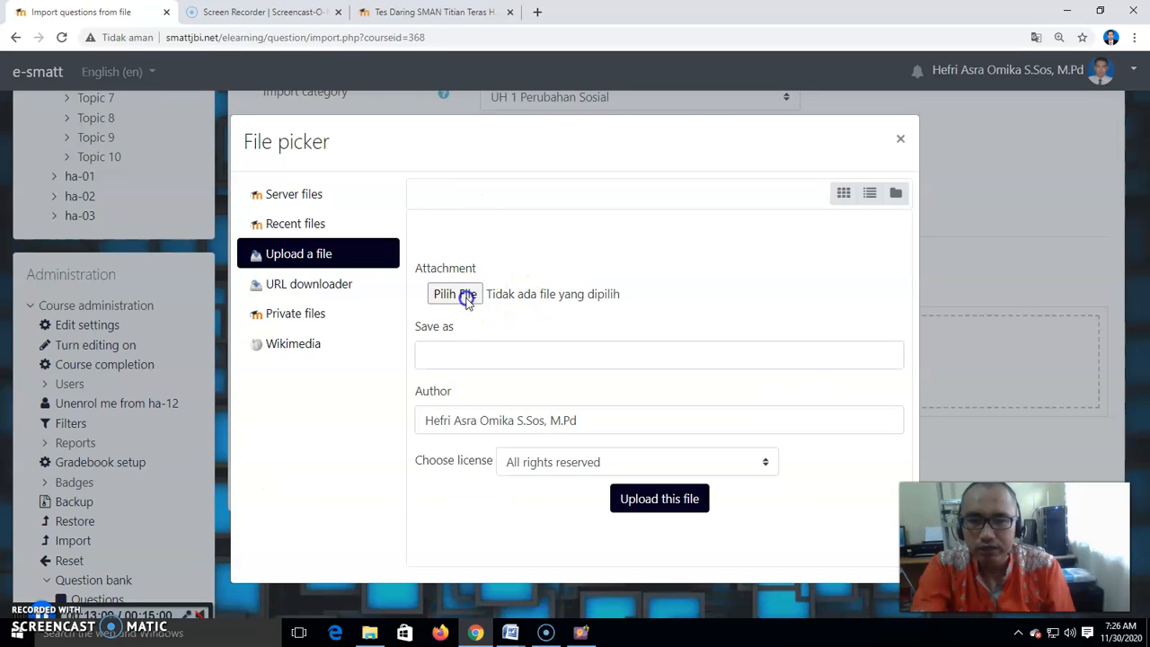
scroll(380, 407, down, 2)
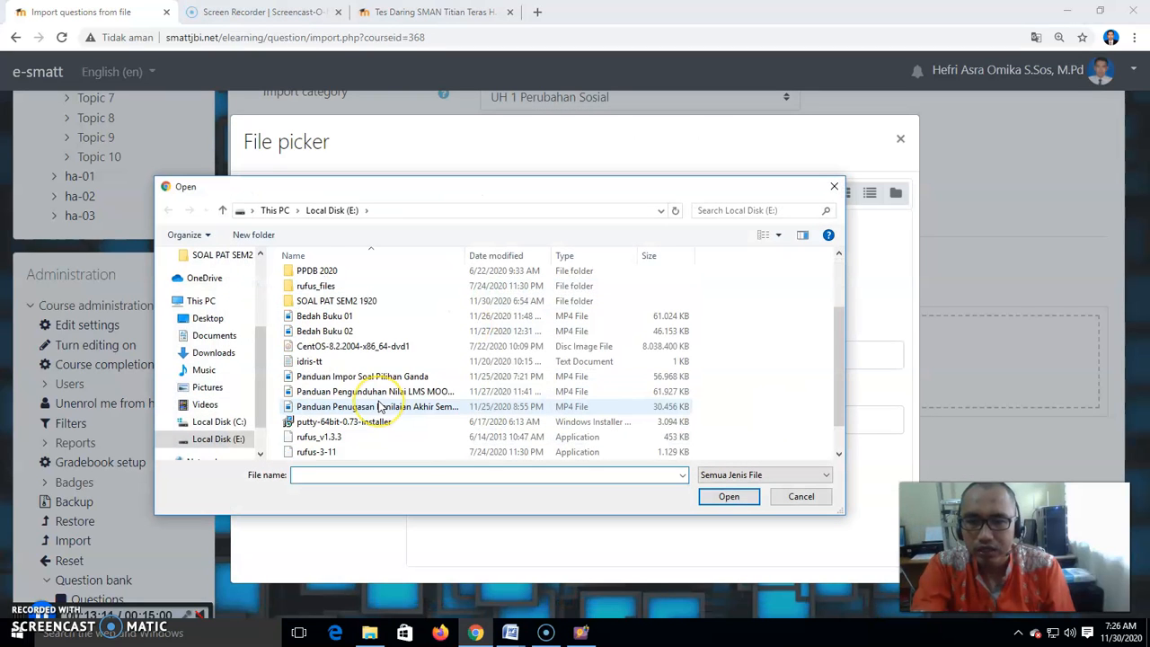
click(216, 336)
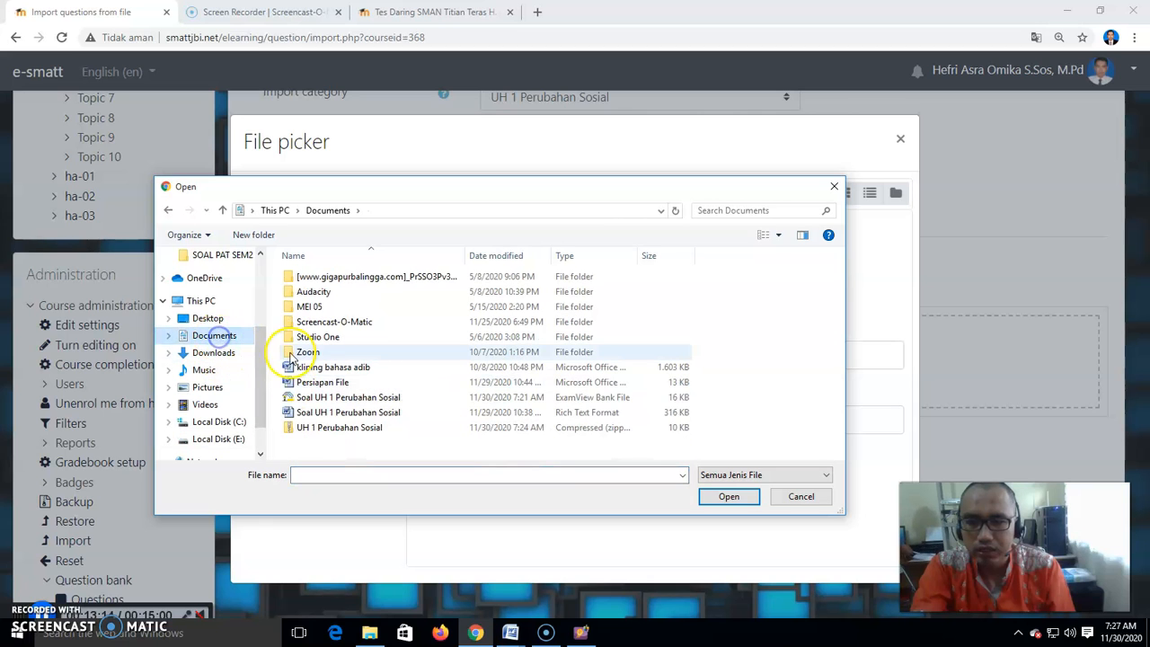
double_click(369, 429)
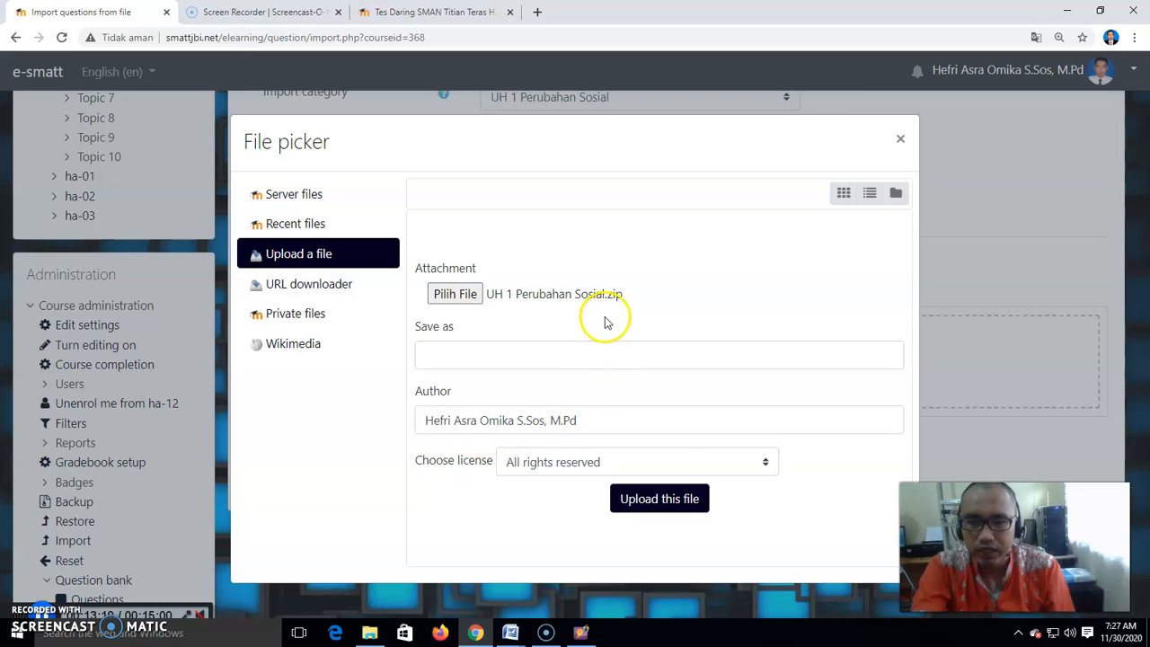
click(663, 500)
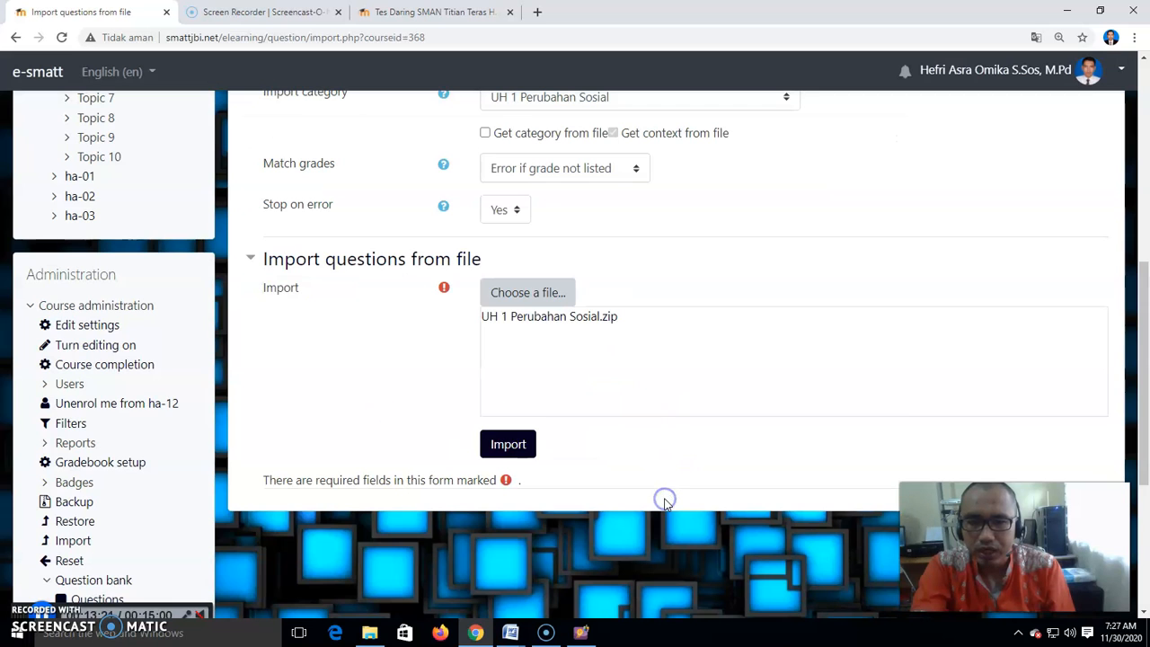
- Import the questions and continue from the list of imported questions to the question bank
click(511, 446)
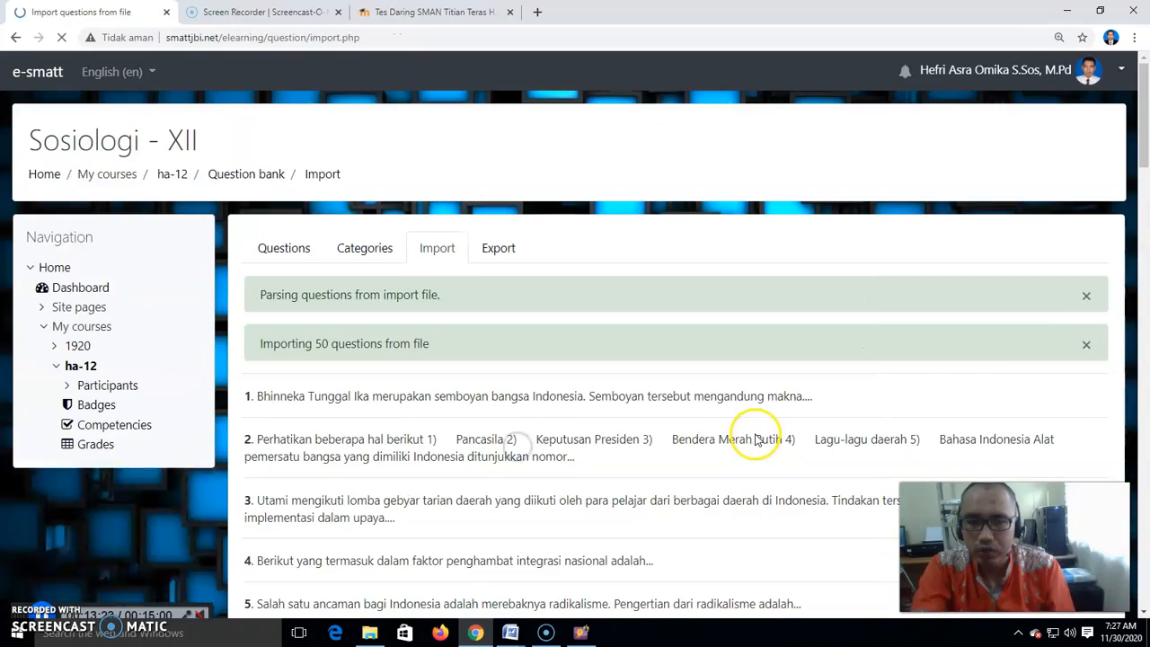
scroll(359, 360, down, 4)
scroll(360, 359, up, 3)
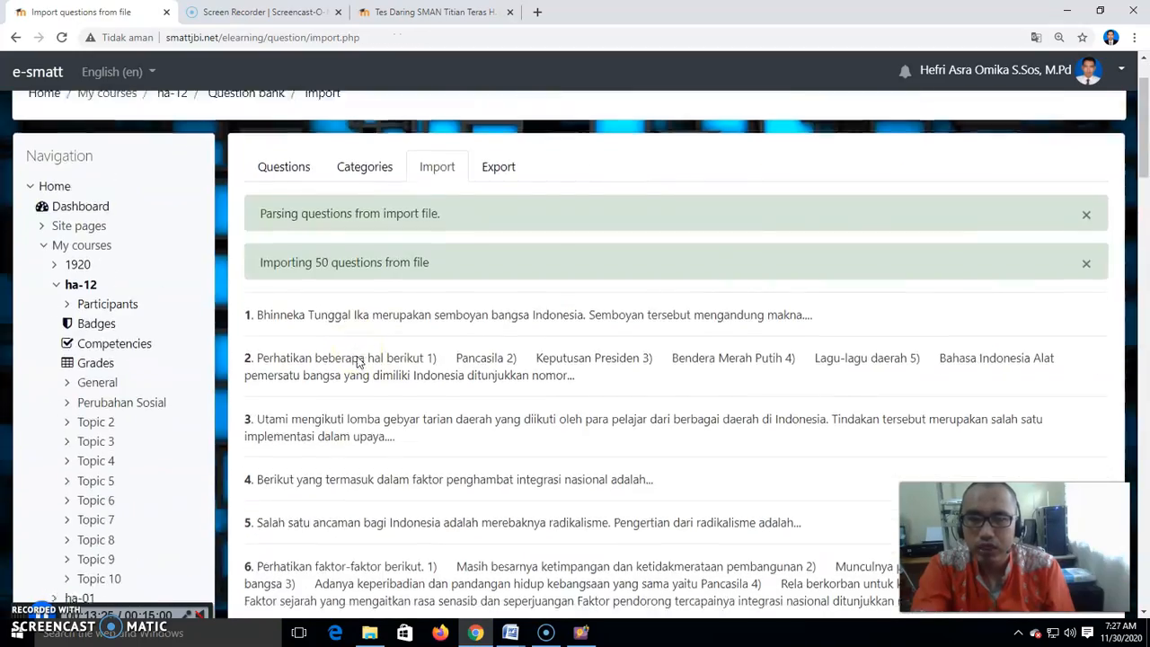
scroll(359, 360, down, 10)
scroll(359, 360, down, 15)
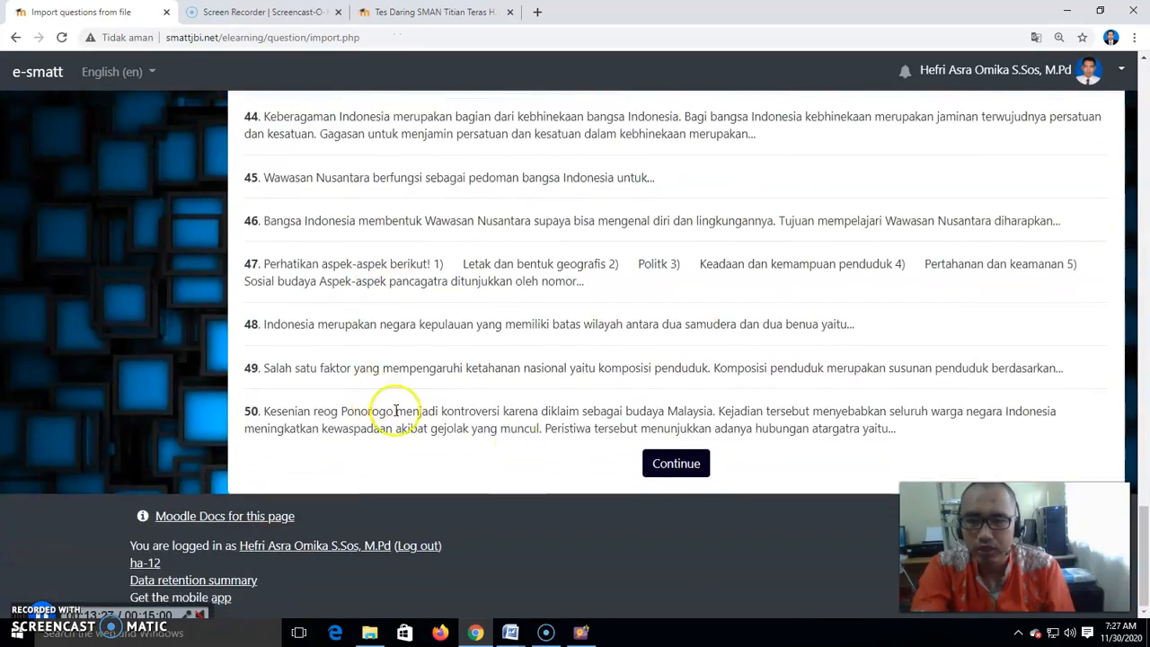
click(692, 474)
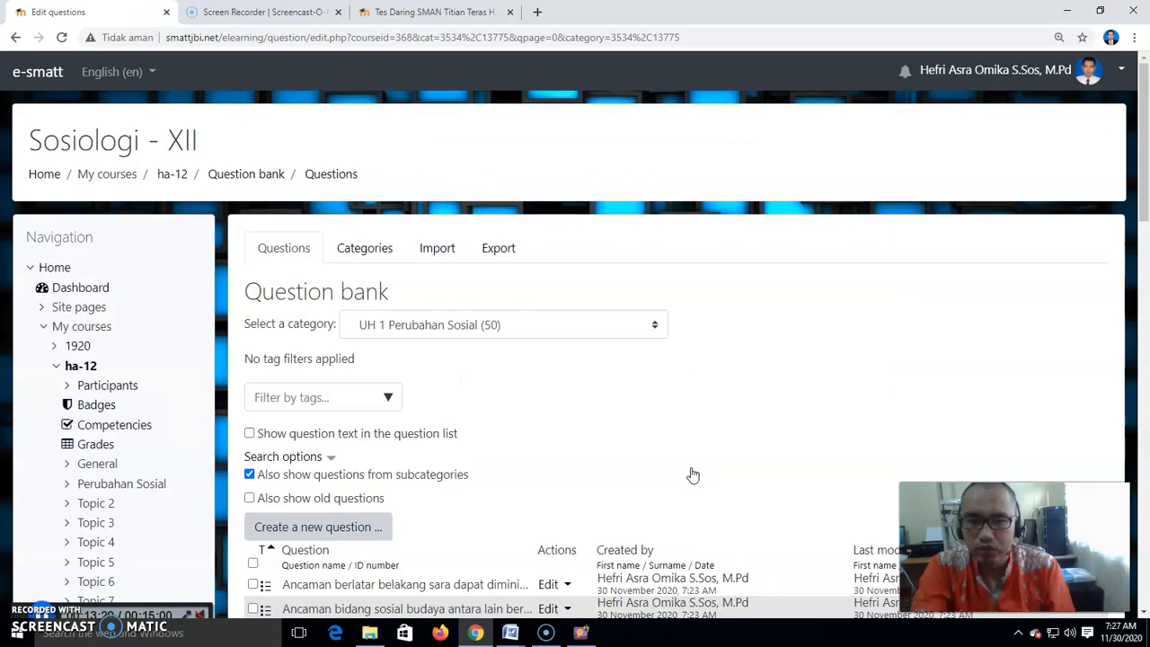
- Scroll through the questions listed in the UH 1 Perubahan Sosial category
scroll(519, 454, down, 4)
scroll(495, 438, down, 4)
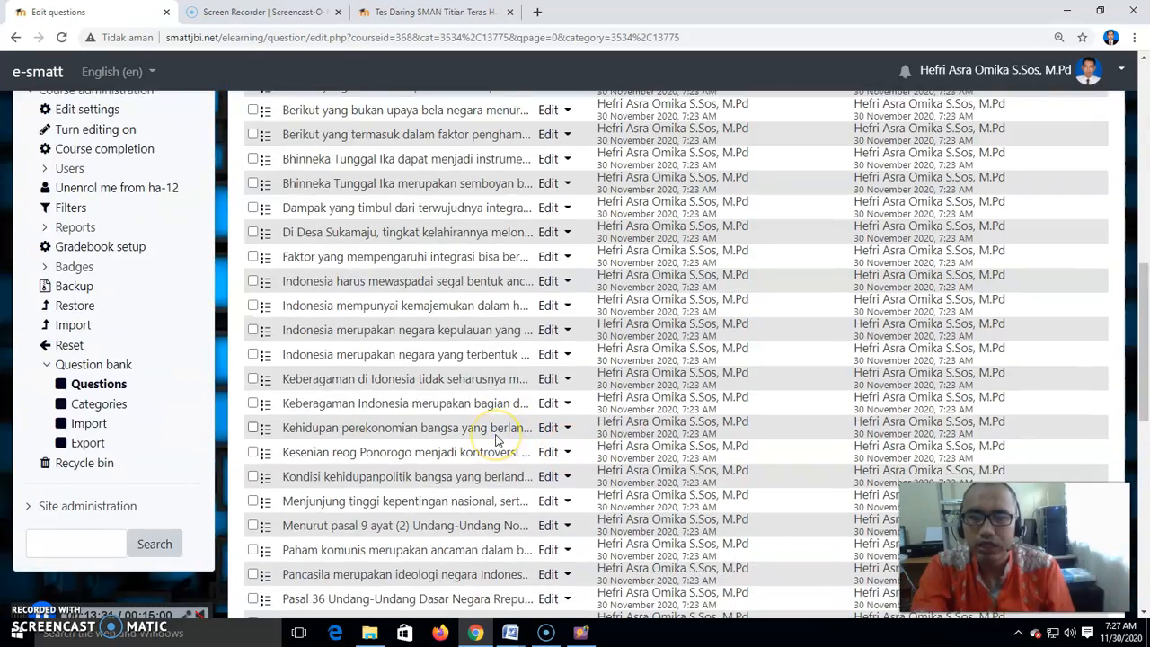
scroll(496, 439, down, 6)
scroll(496, 438, up, 4)
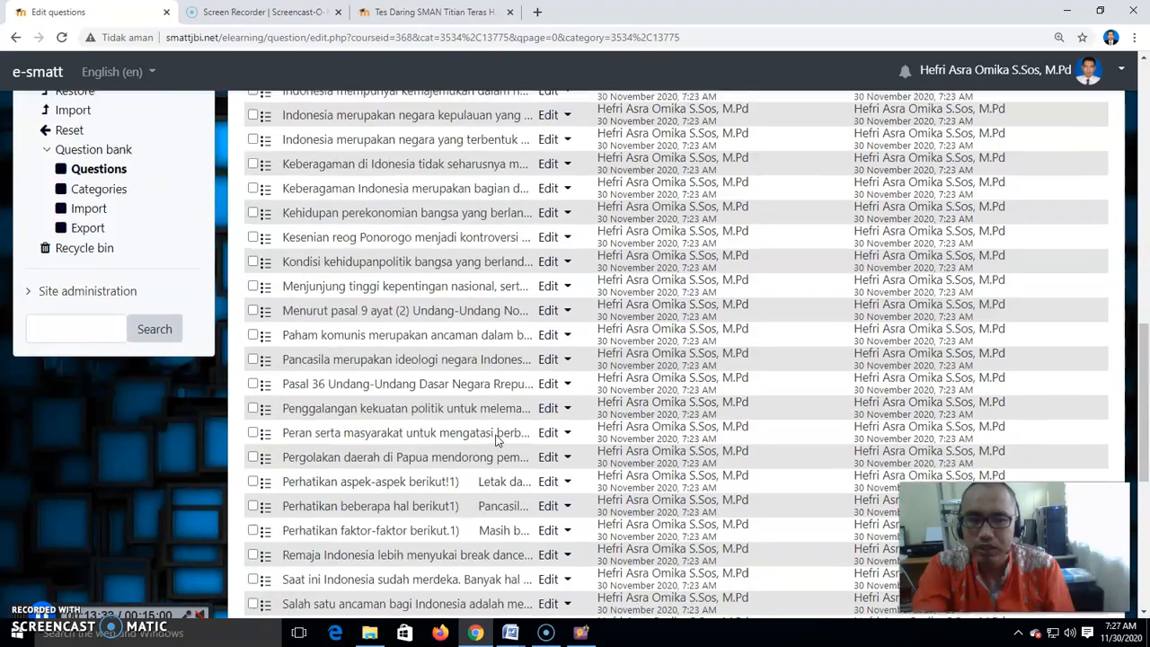
scroll(496, 438, up, 3)
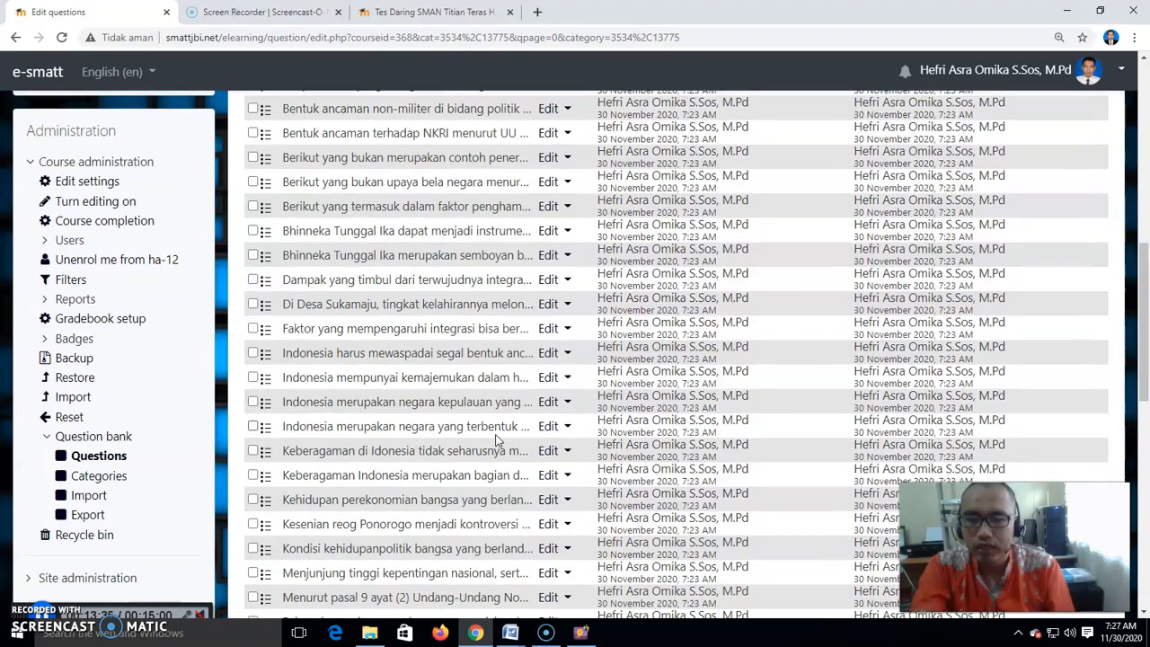
scroll(495, 438, up, 7)
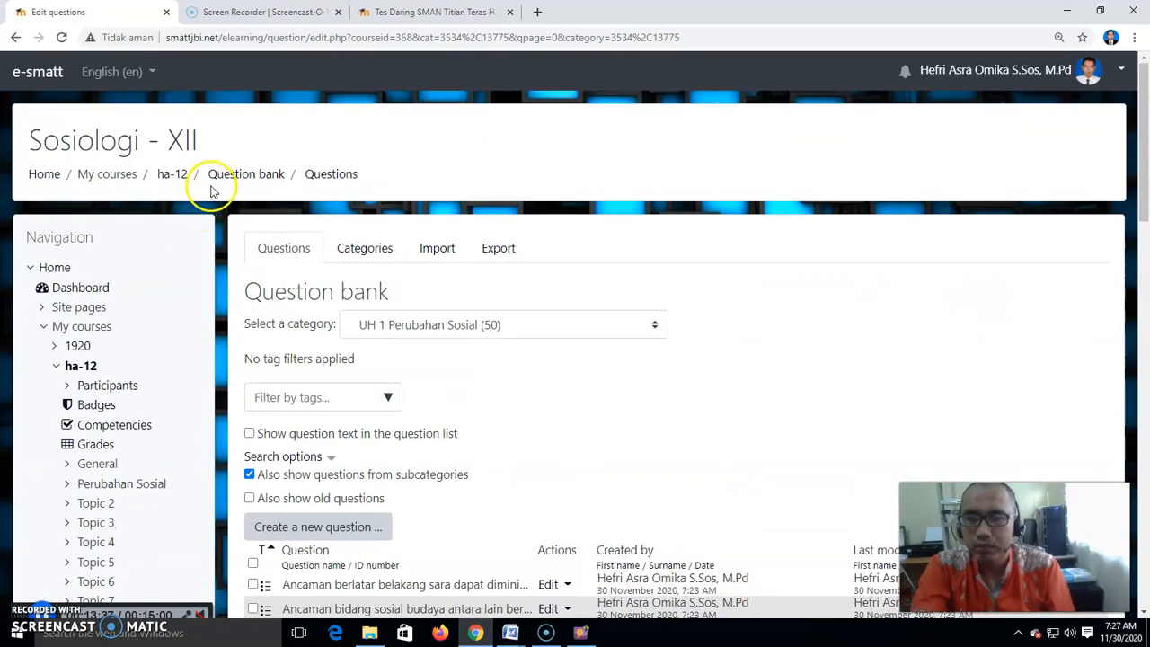
- Return to the Sosiologi - XII course page and turn editing on
click(173, 174)
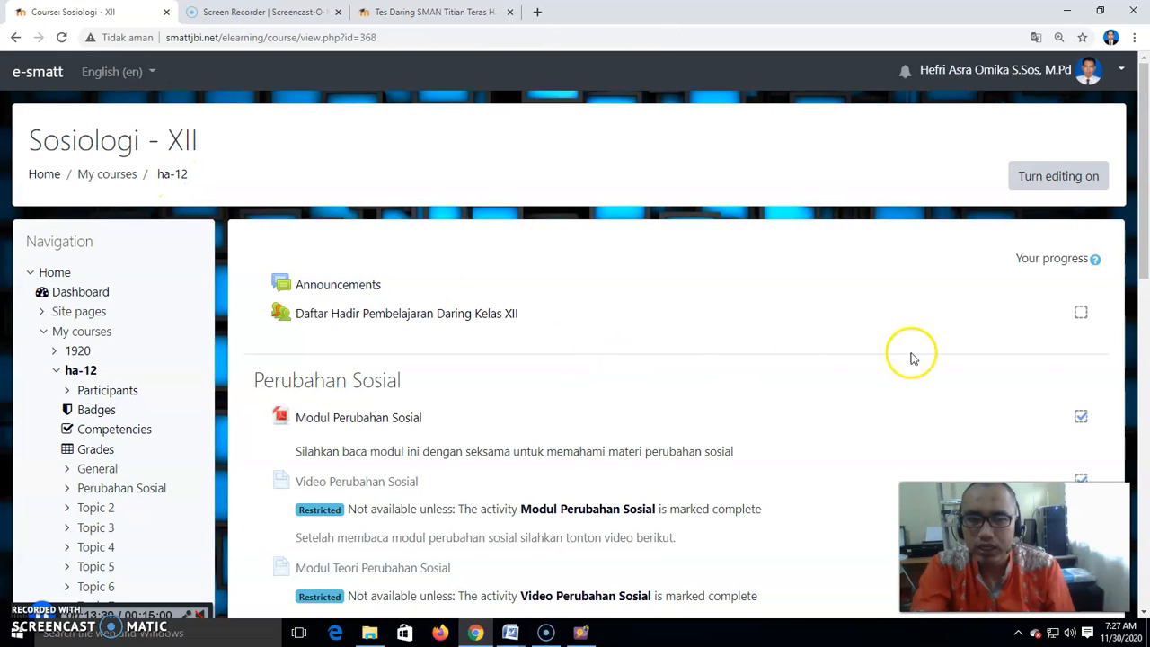
click(1044, 179)
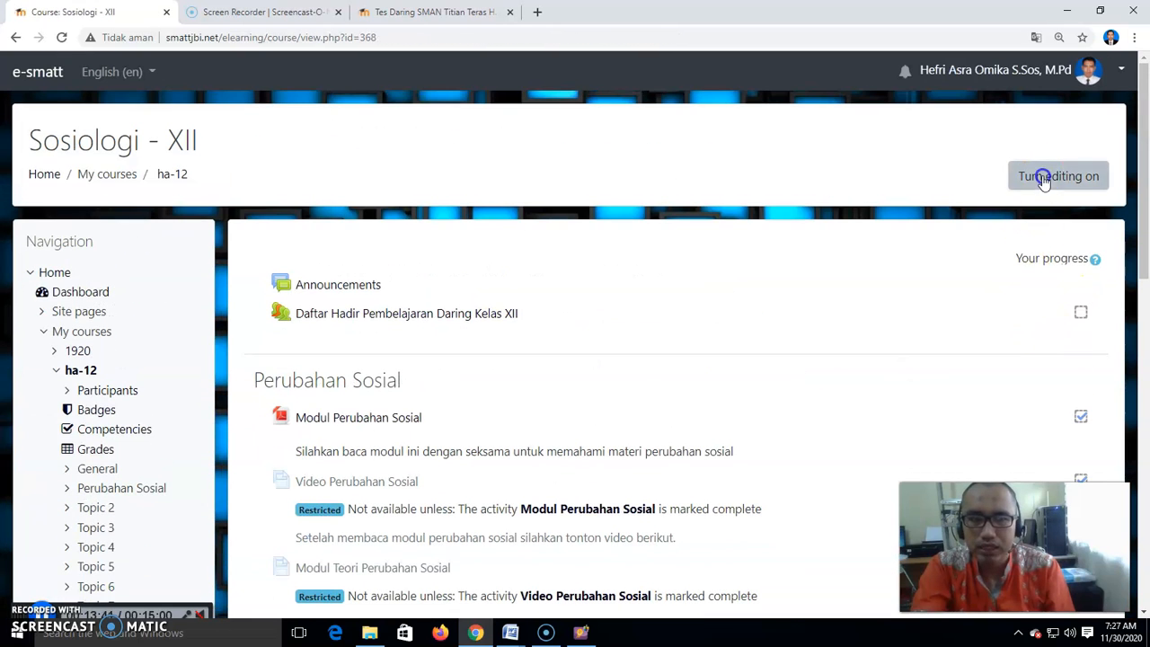
scroll(878, 334, down, 8)
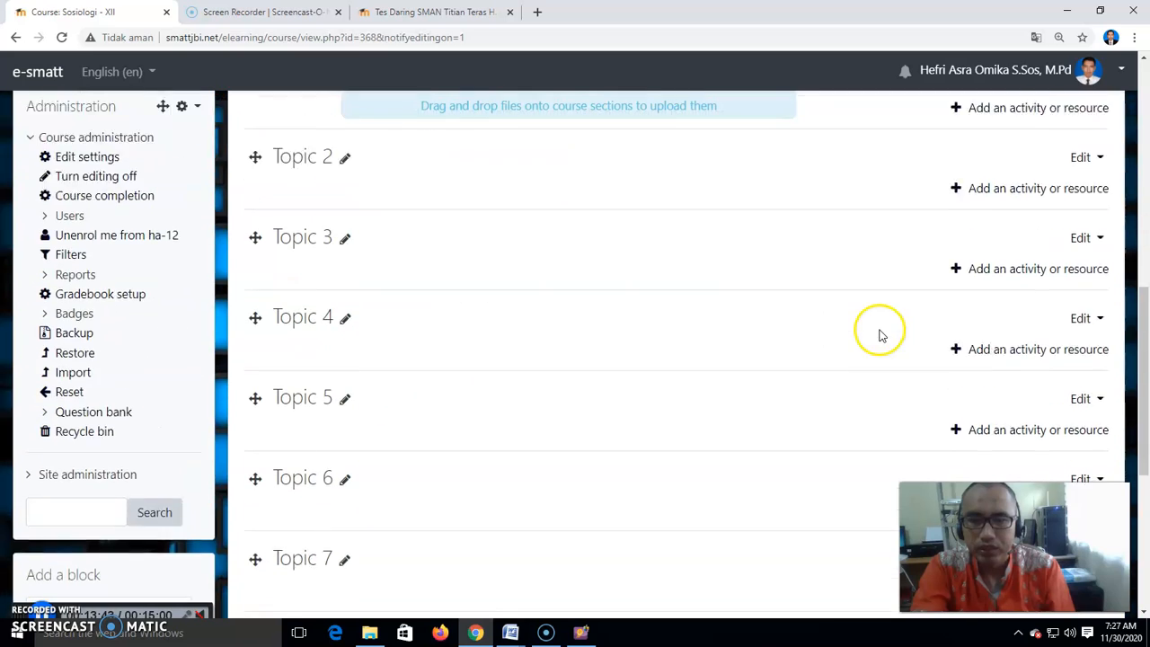
scroll(476, 277, up, 1)
scroll(531, 252, up, 3)
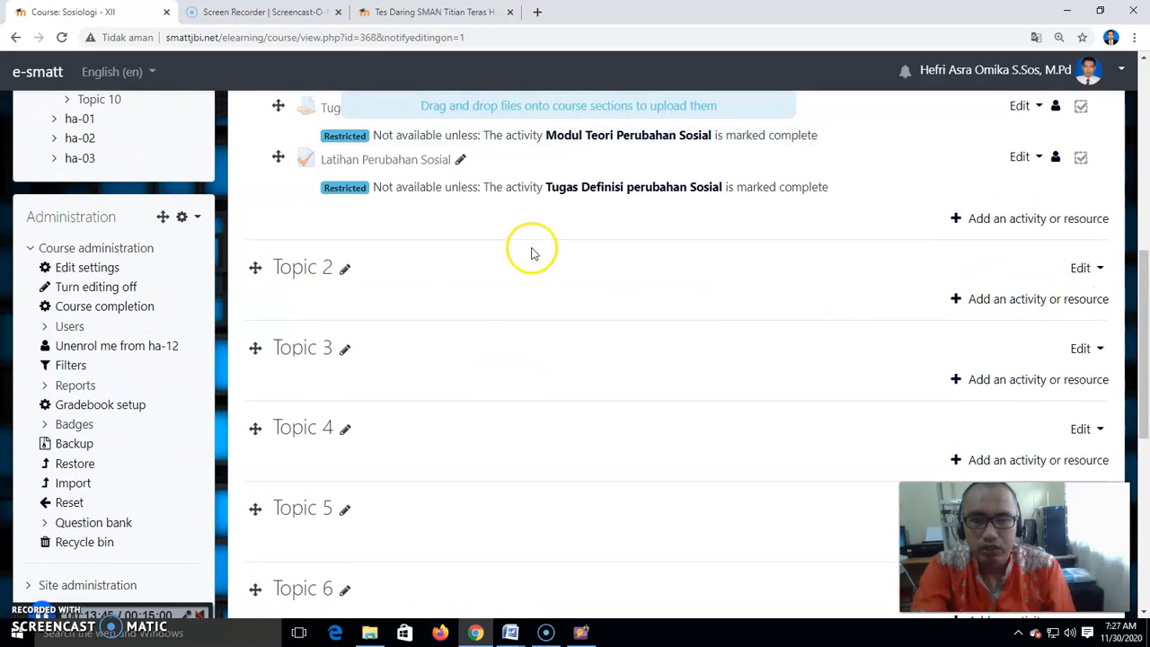
scroll(531, 254, up, 3)
scroll(434, 244, down, 4)
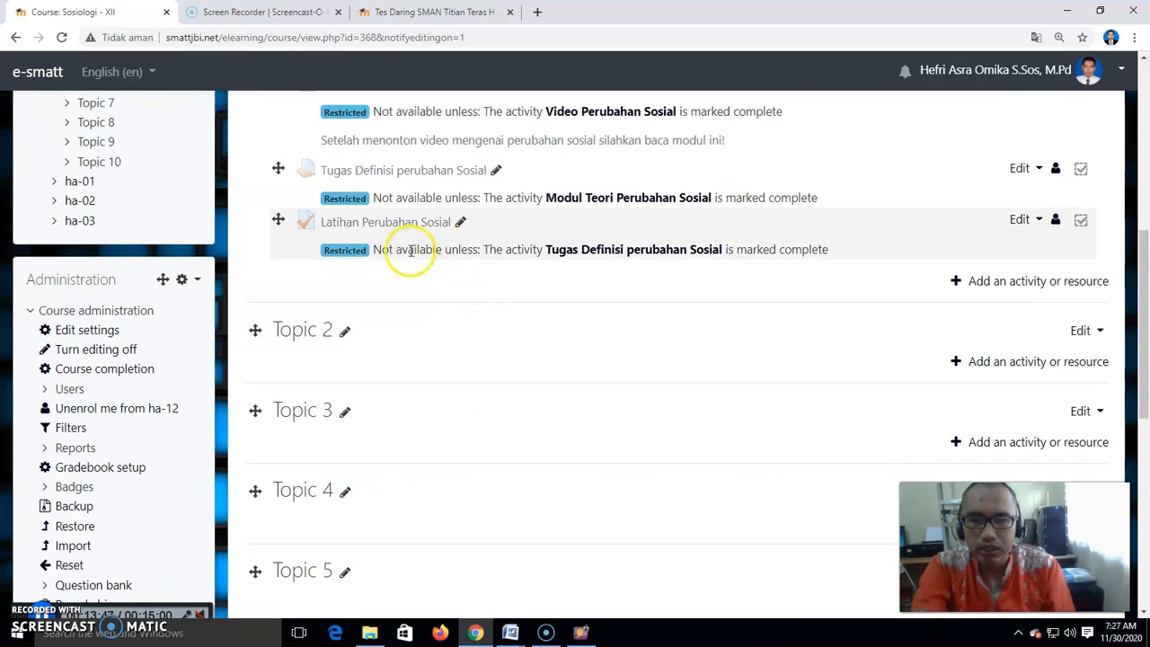
- Add a new Quiz activity to the Perubahan Sosial topic section
click(1005, 282)
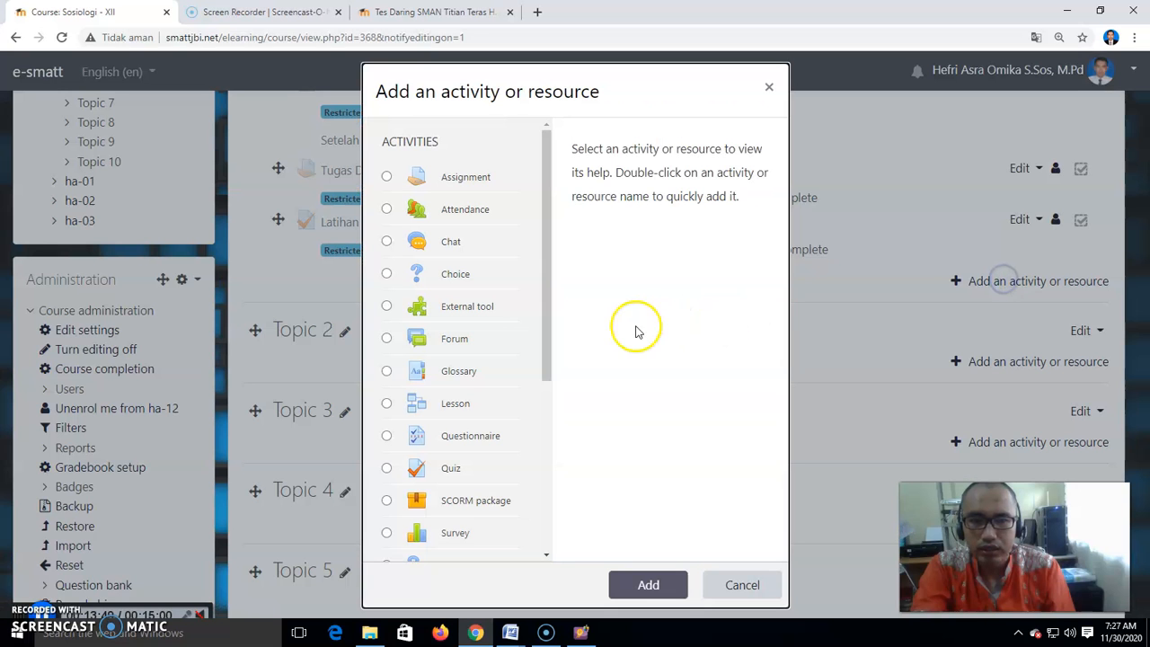
drag(547, 270, 540, 465)
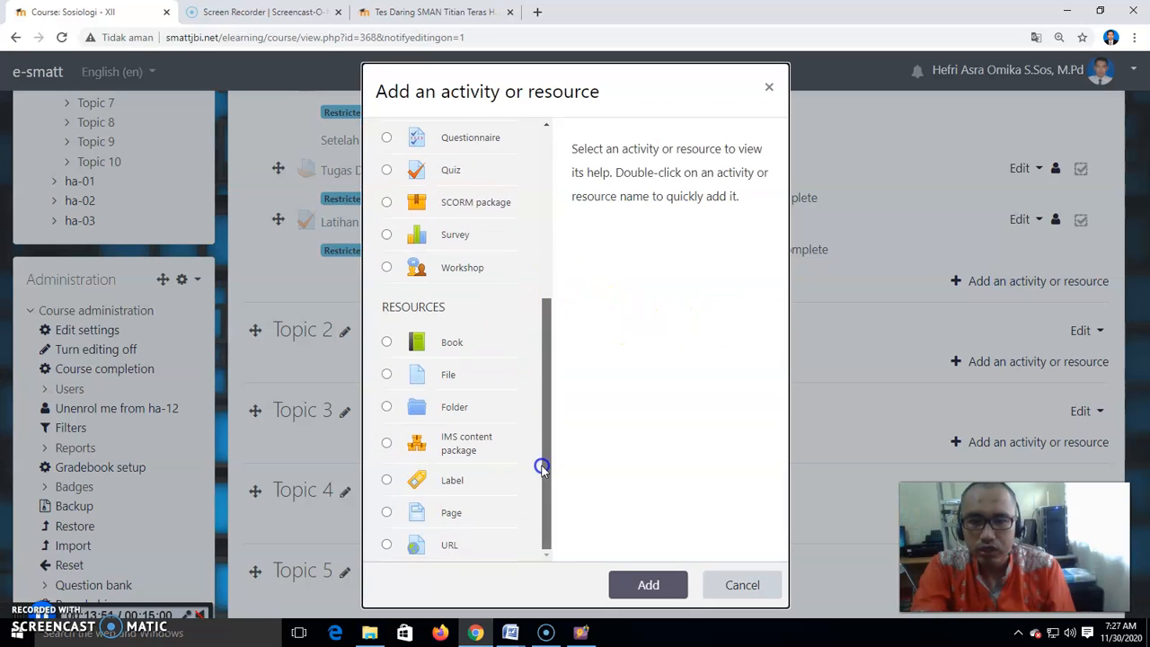
scroll(512, 334, up, 3)
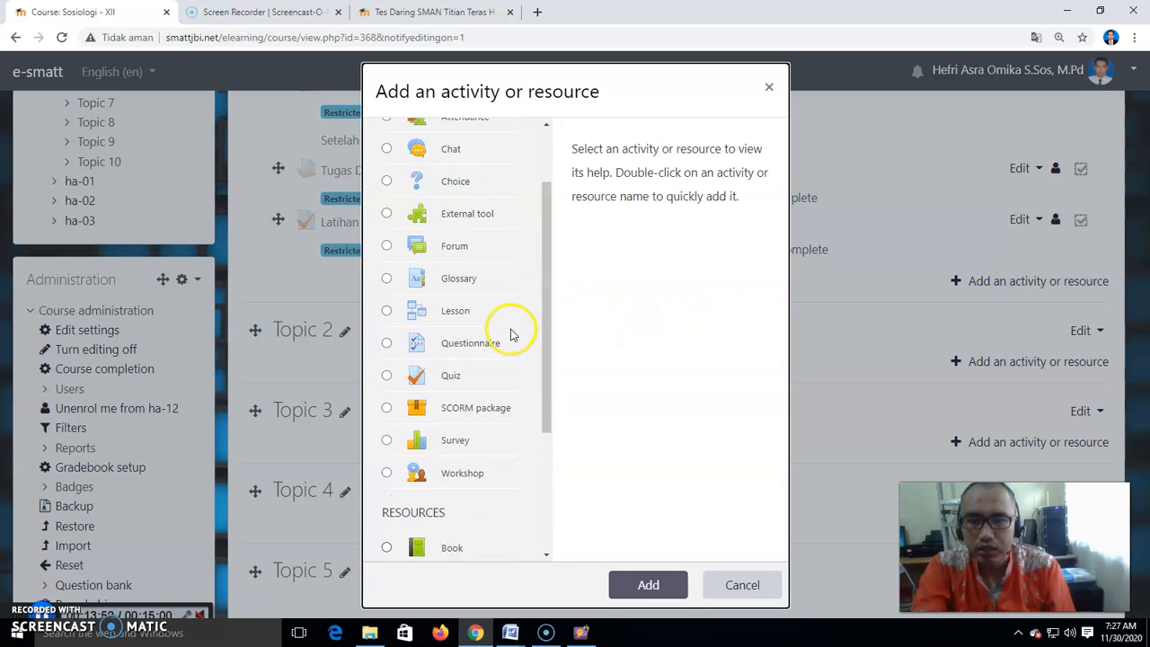
click(446, 392)
click(649, 585)
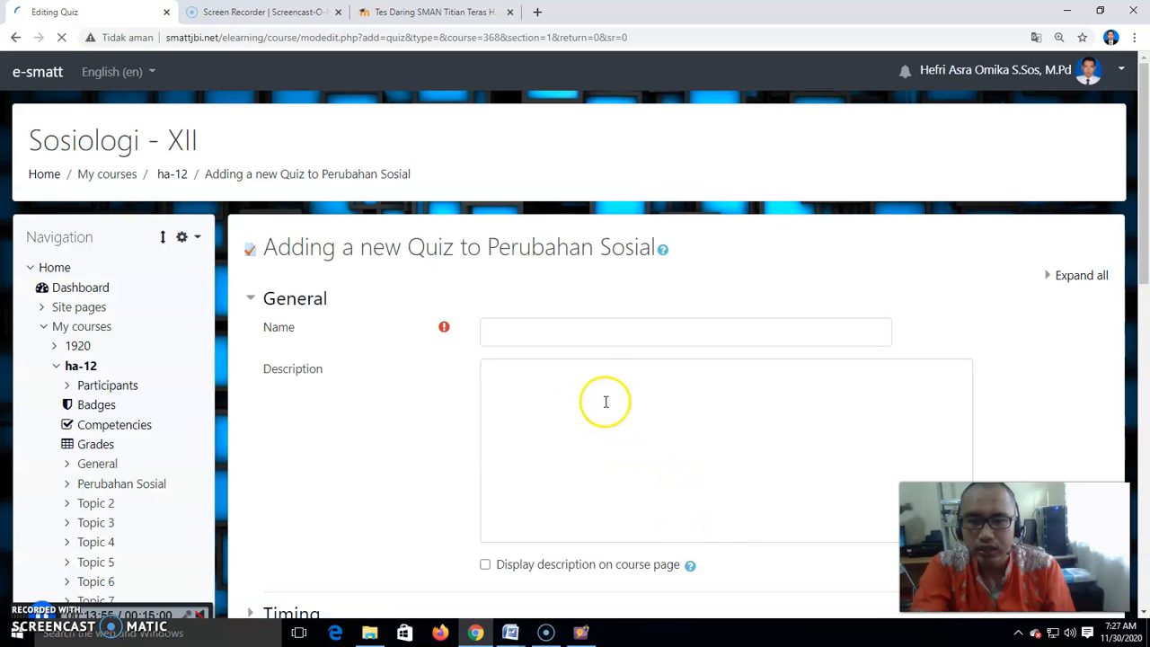
- Name the quiz UH 1 Perubahan Sosial and enable a time limit of 120 minutes
click(544, 334)
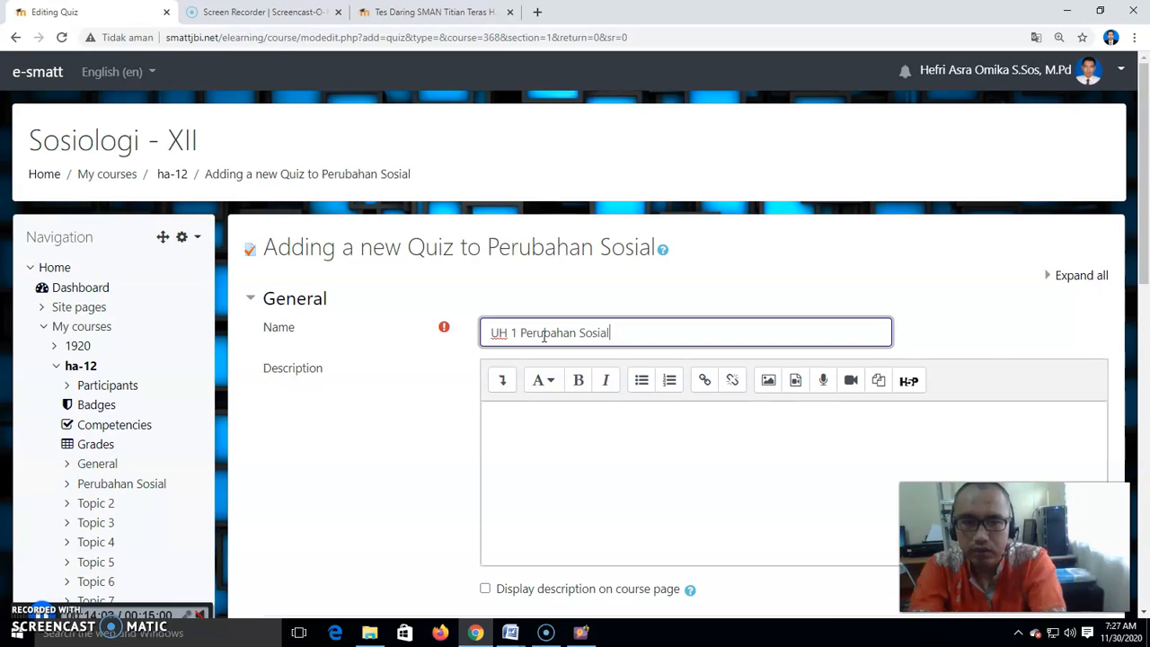
scroll(544, 340, down, 3)
click(290, 350)
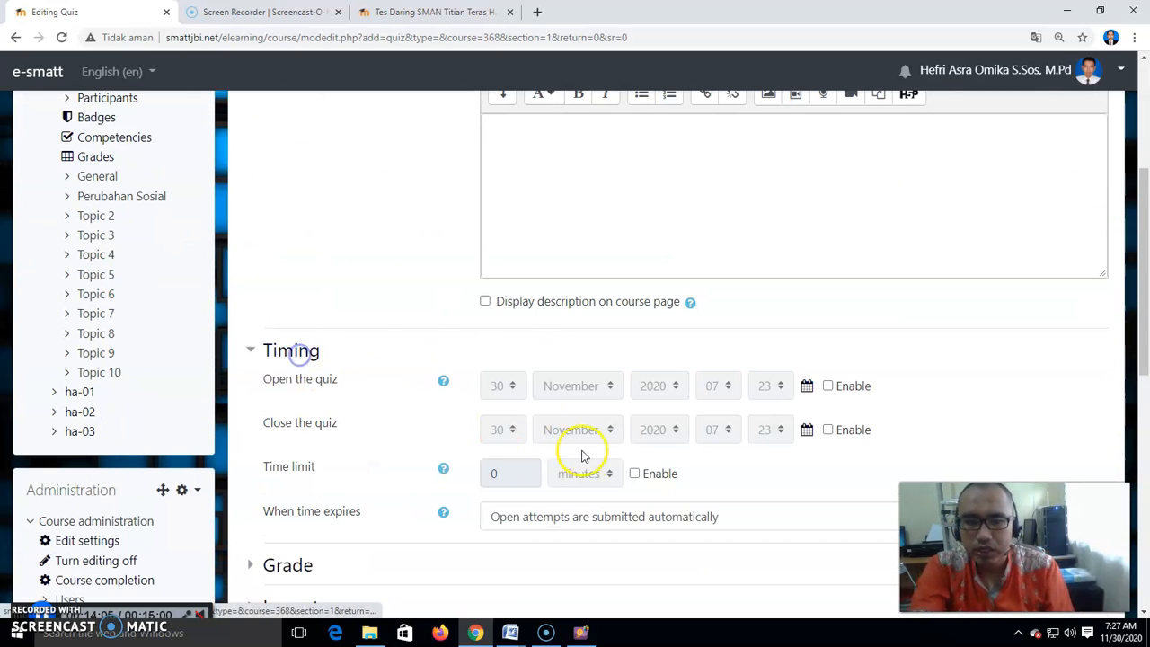
click(634, 474)
drag(524, 475, 484, 475)
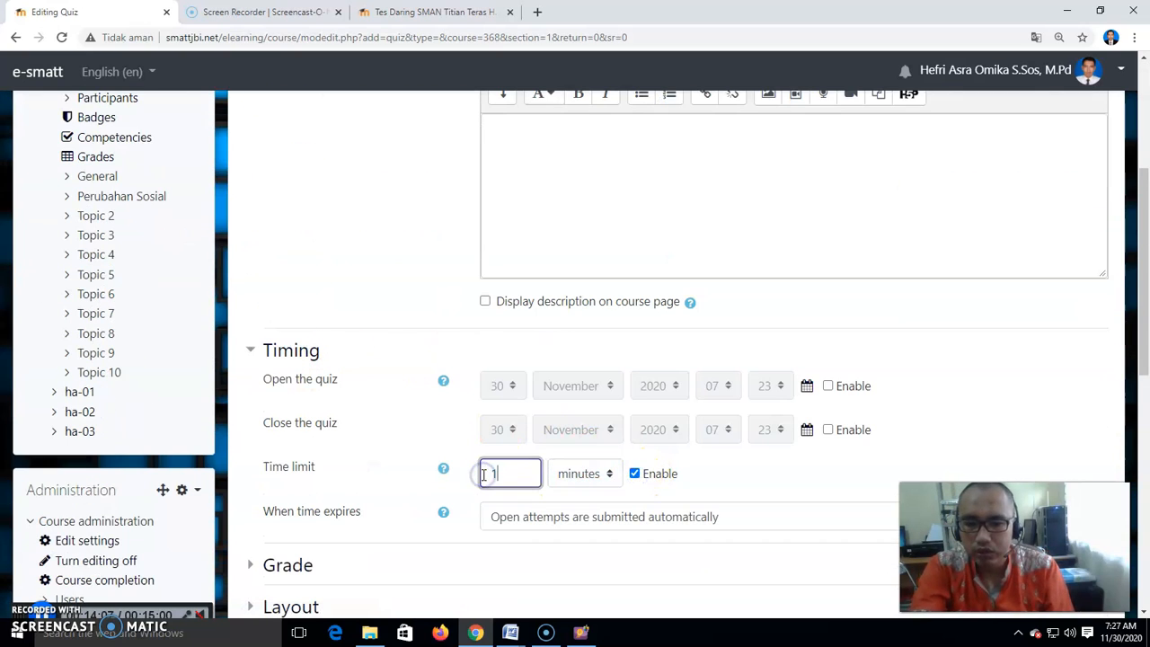
scroll(607, 474, down, 3)
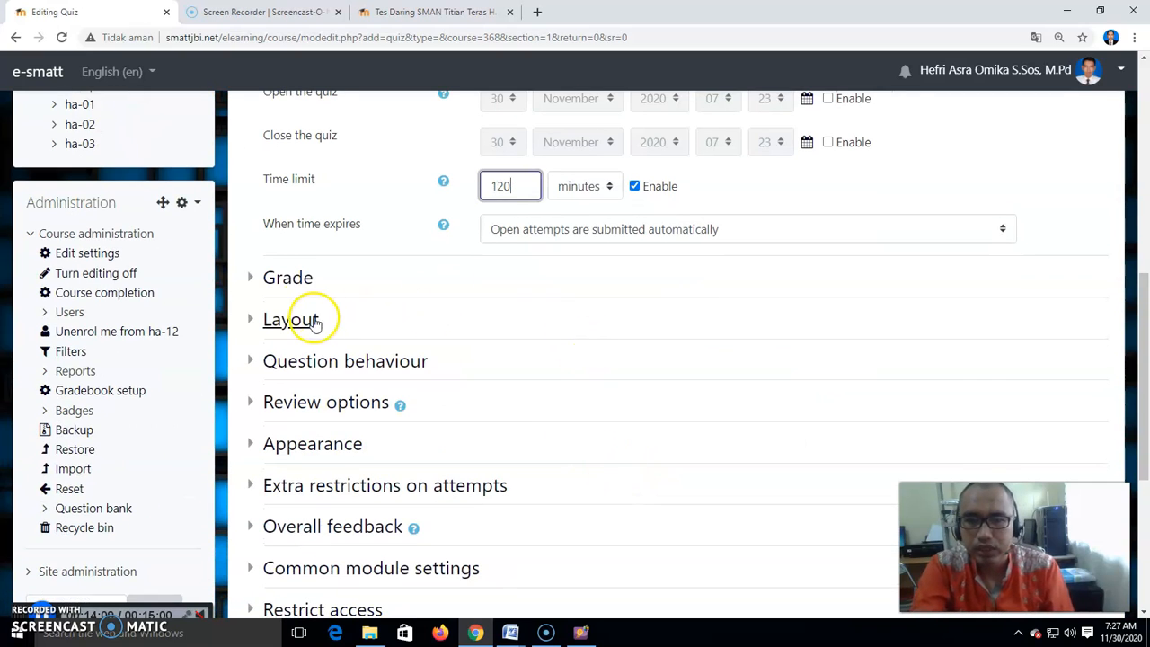
- Set the quiz's allowed attempts to 1
click(288, 278)
click(506, 398)
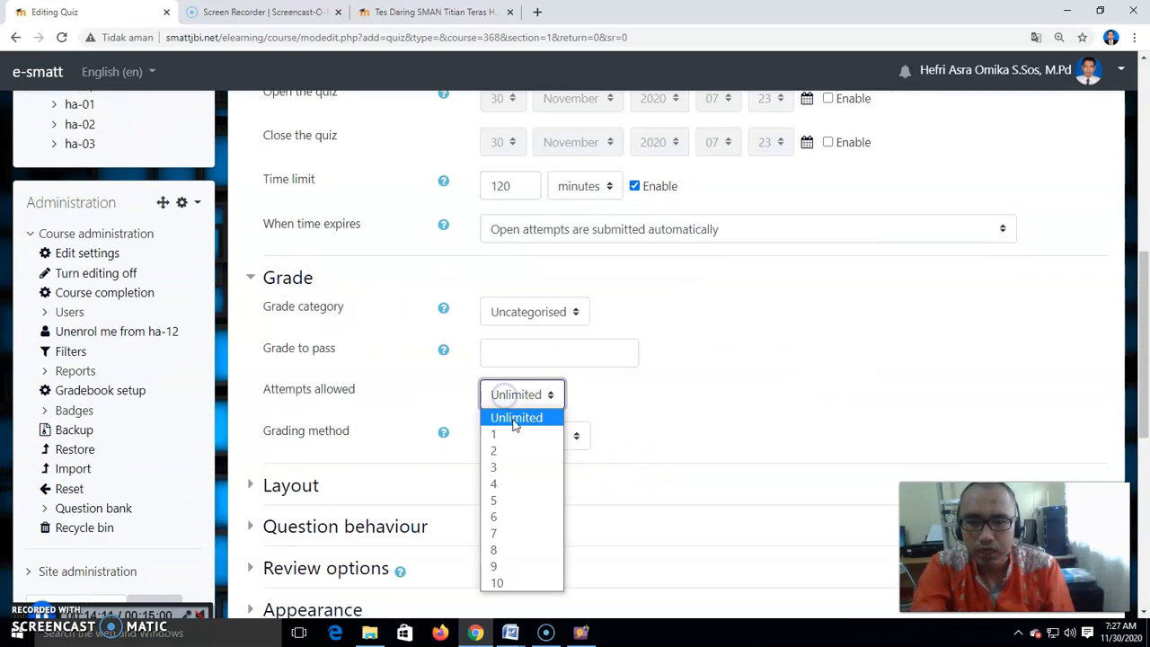
click(505, 437)
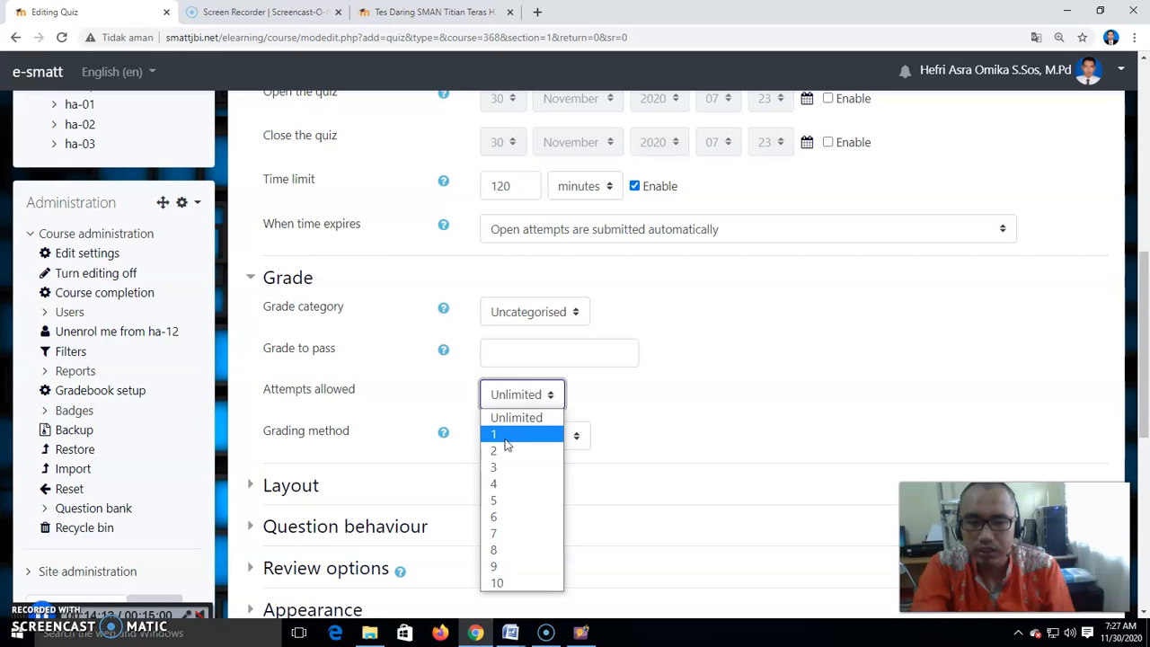
click(506, 436)
- Expand the review options and clear several of the review checkboxes
scroll(506, 441, down, 2)
click(319, 388)
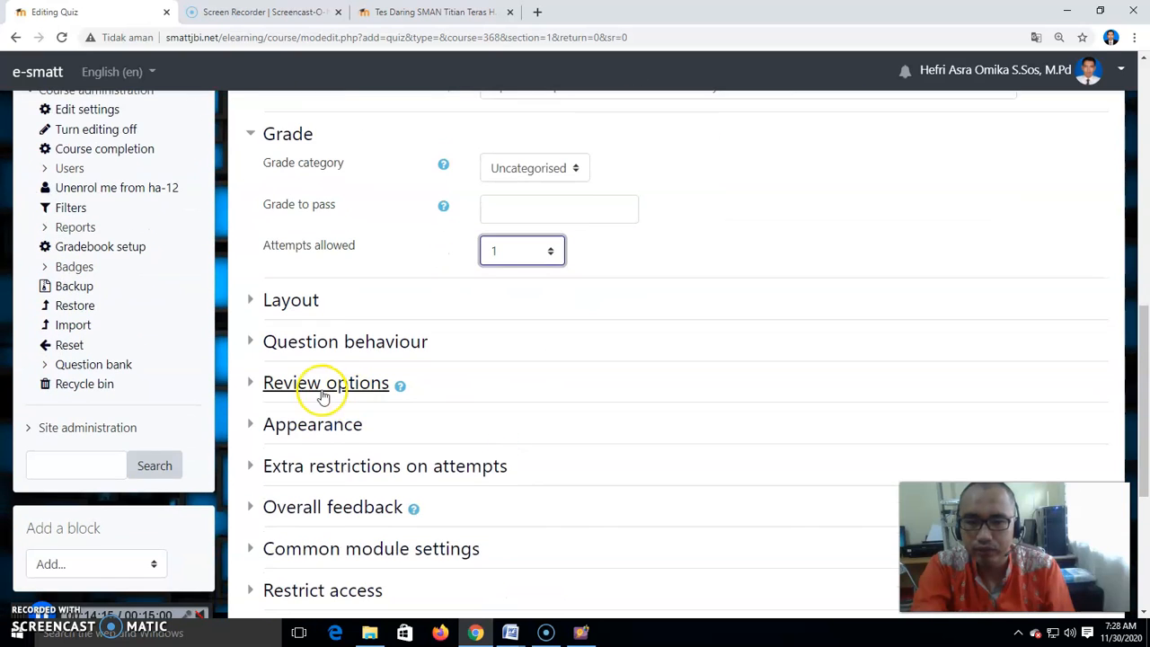
click(545, 429)
click(828, 430)
scroll(831, 454, down, 2)
click(685, 424)
scroll(685, 423, down, 3)
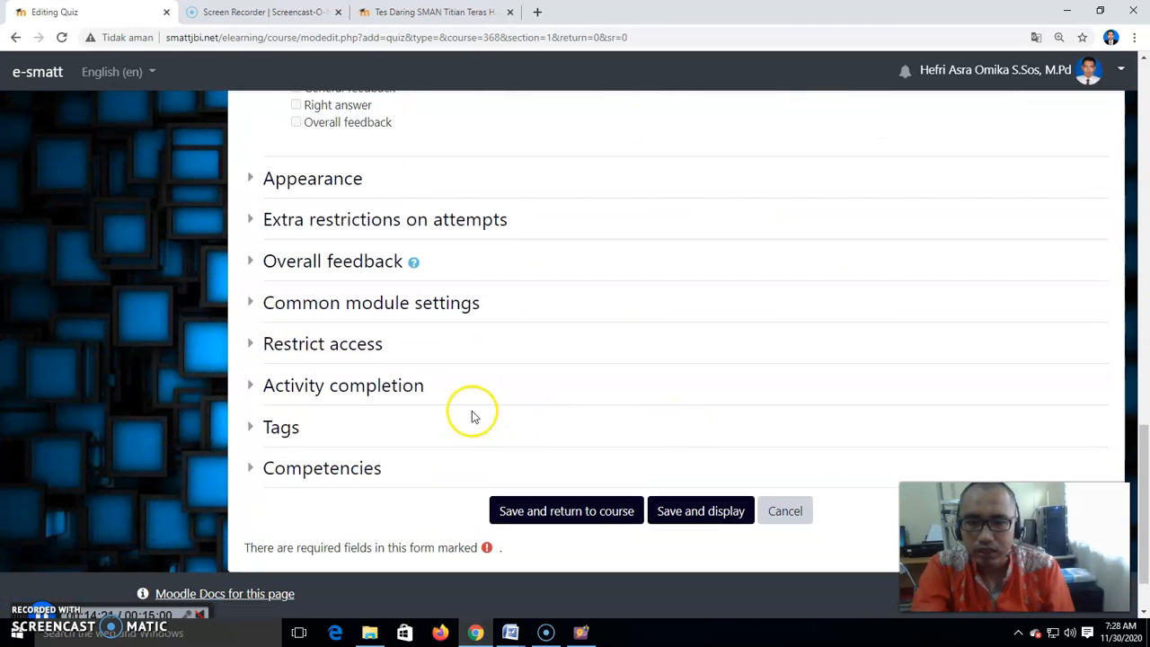
- Set completion tracking to show the activity complete when conditions are met, requiring a grade, and save and display the quiz
click(401, 388)
click(605, 420)
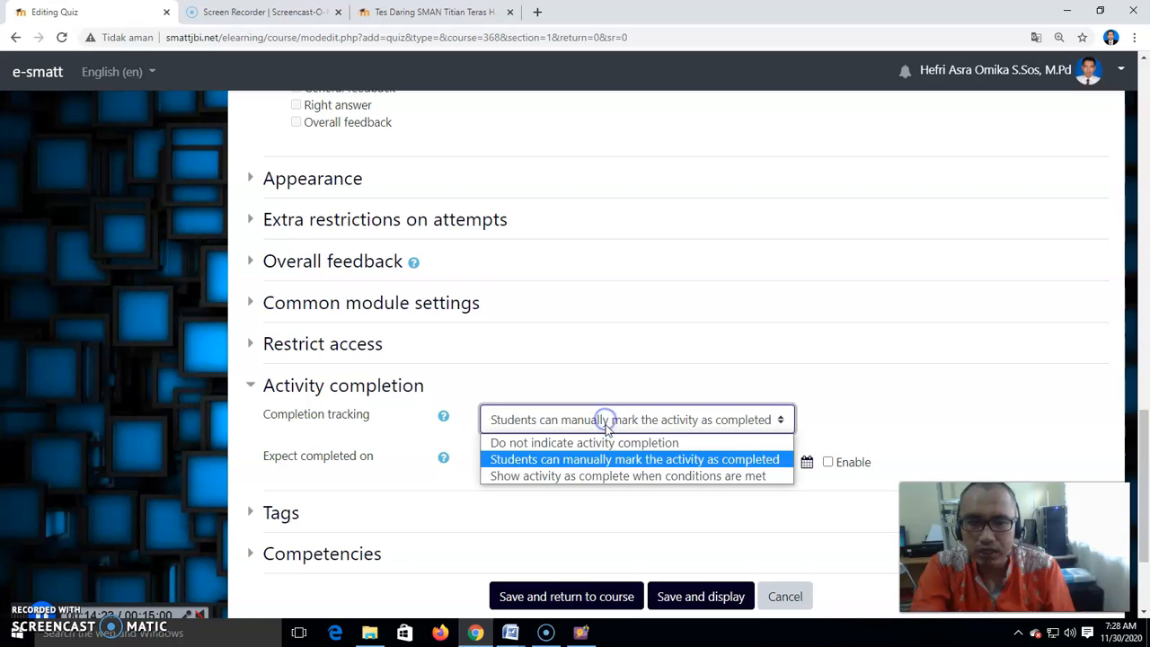
click(609, 477)
click(560, 493)
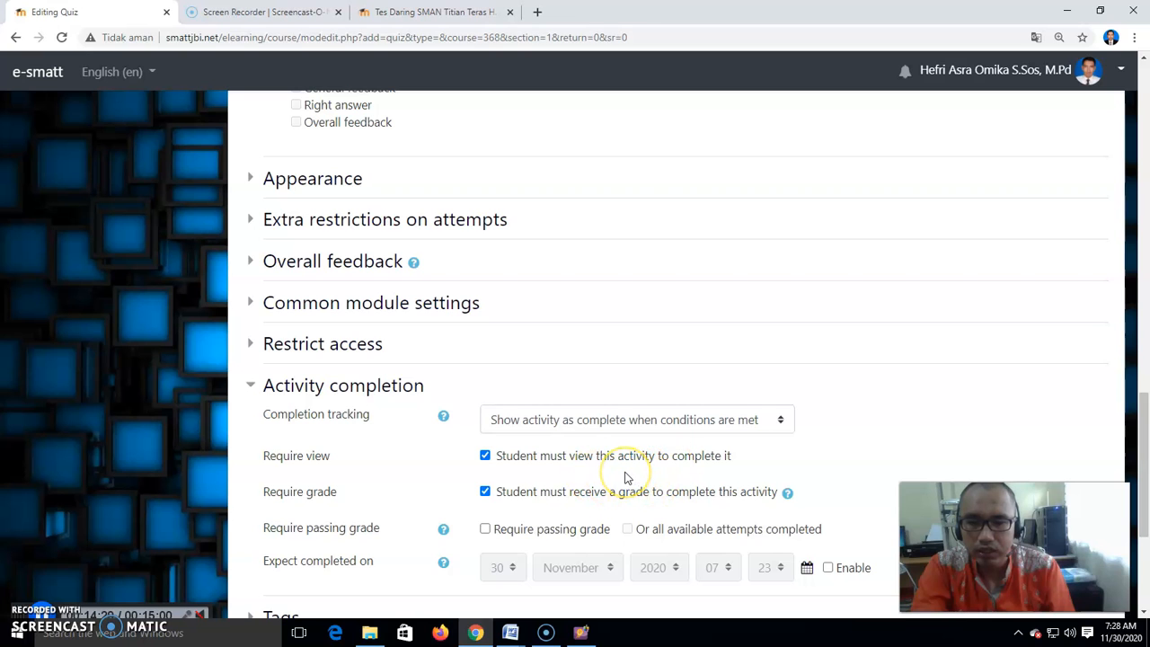
scroll(626, 476, down, 3)
click(697, 490)
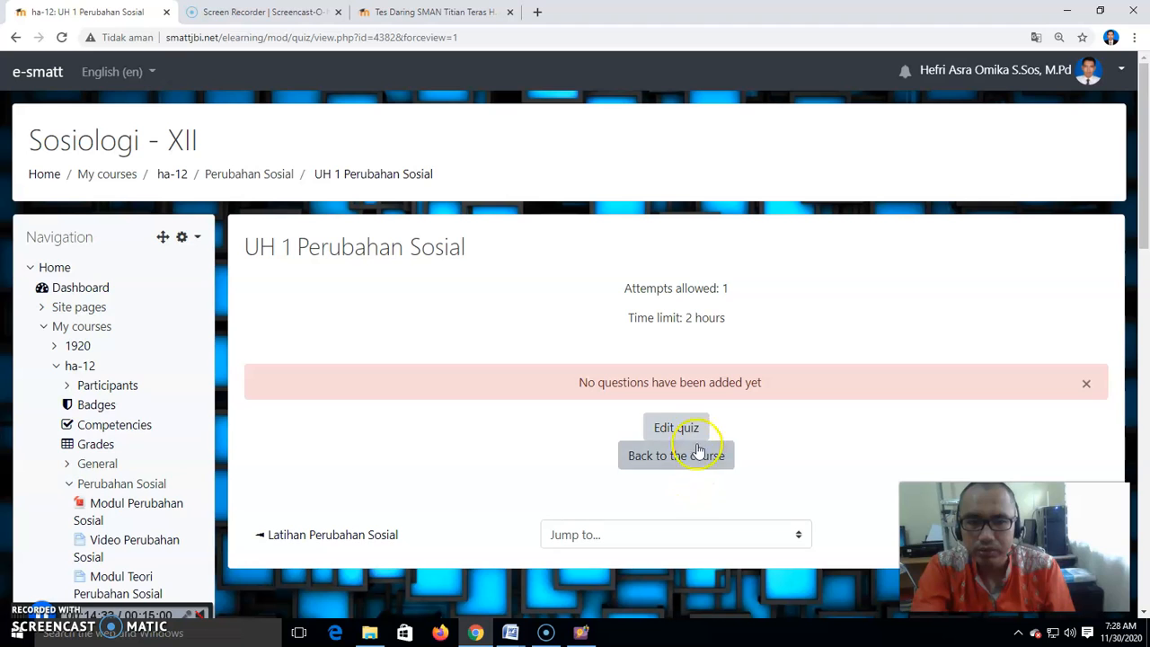
- Add all questions from the UH 1 Perubahan Sosial question bank category to the quiz
click(683, 431)
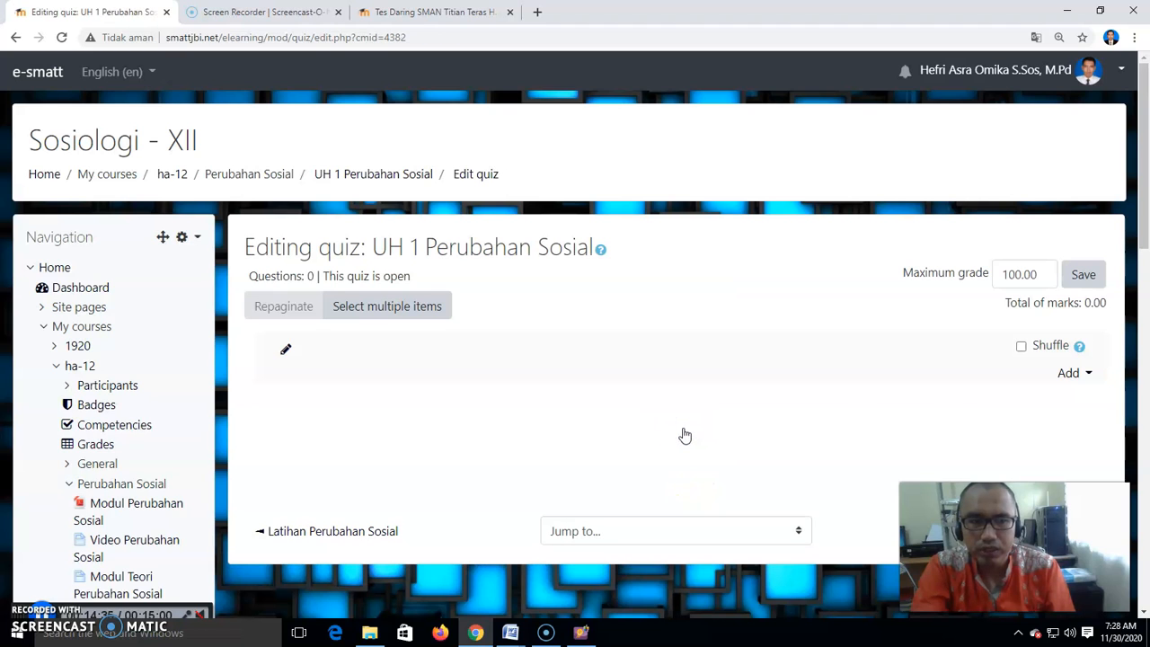
click(1071, 374)
click(1033, 429)
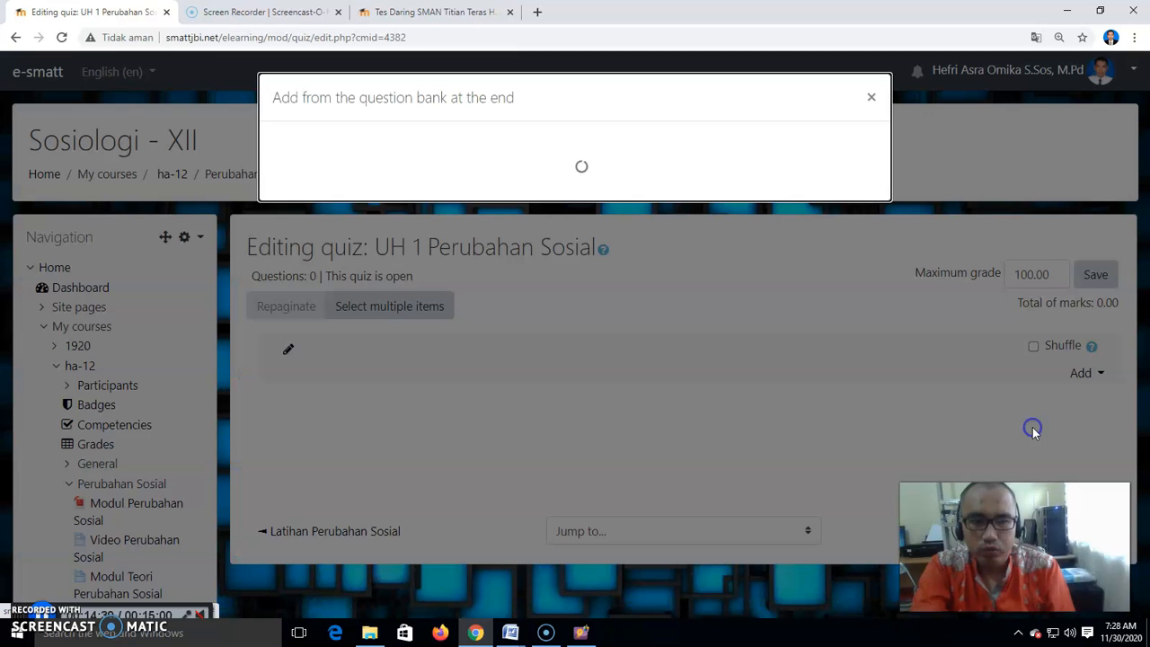
click(488, 151)
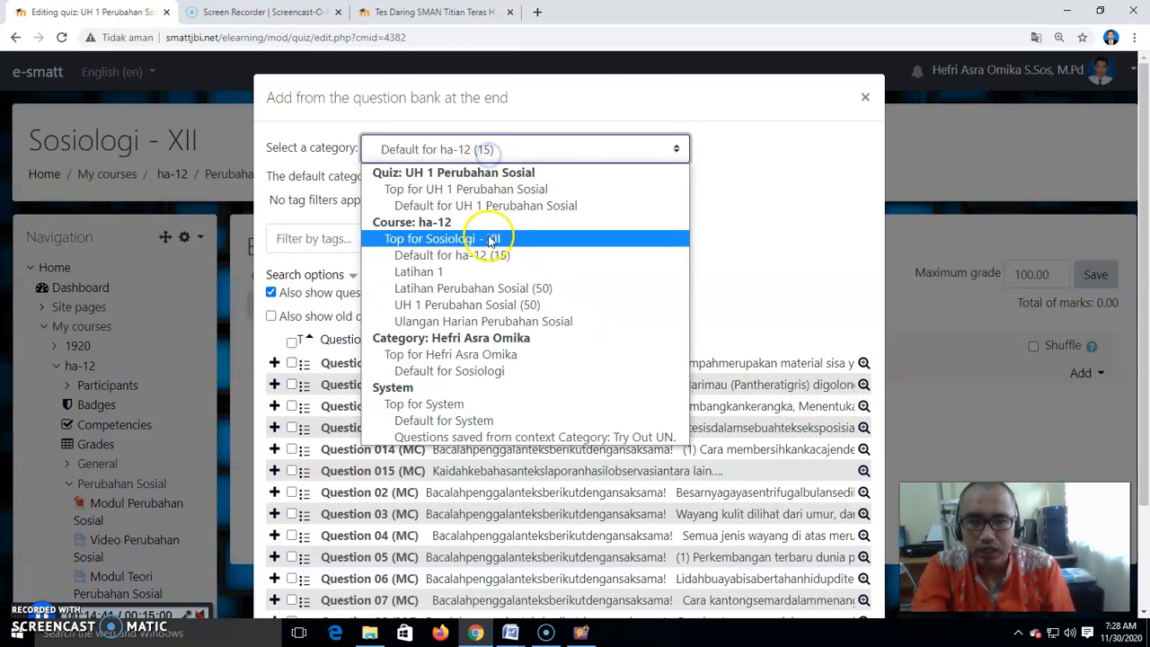
click(489, 308)
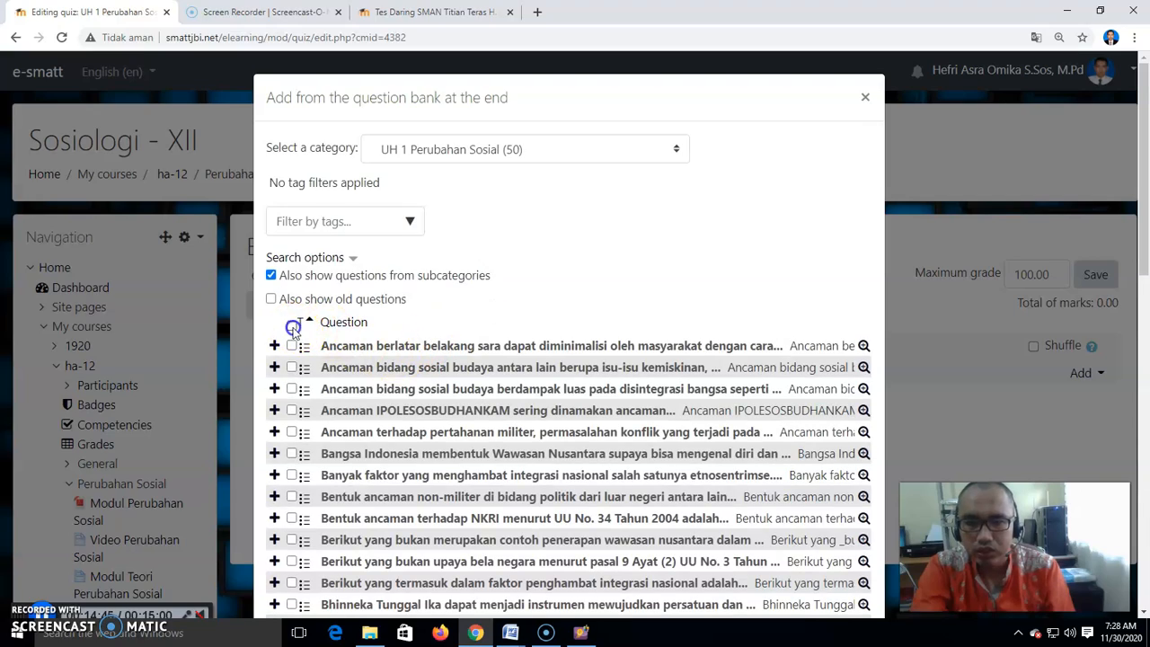
click(293, 326)
scroll(494, 422, down, 10)
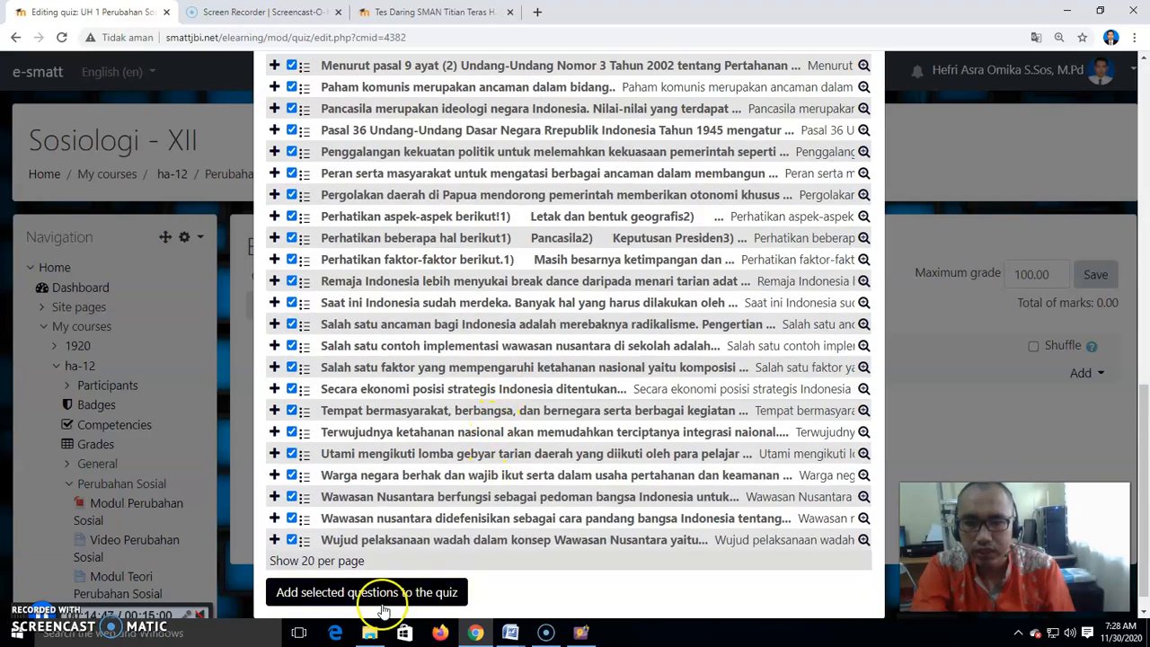
click(377, 595)
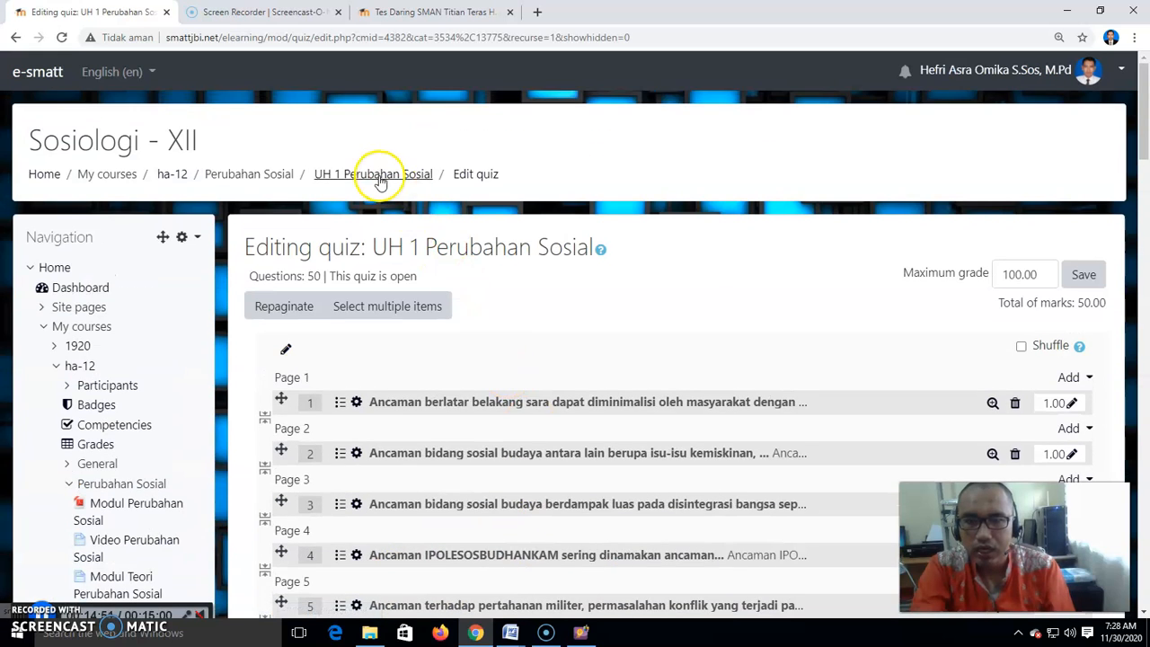
- Open the quiz page and start a preview attempt
click(381, 177)
click(707, 380)
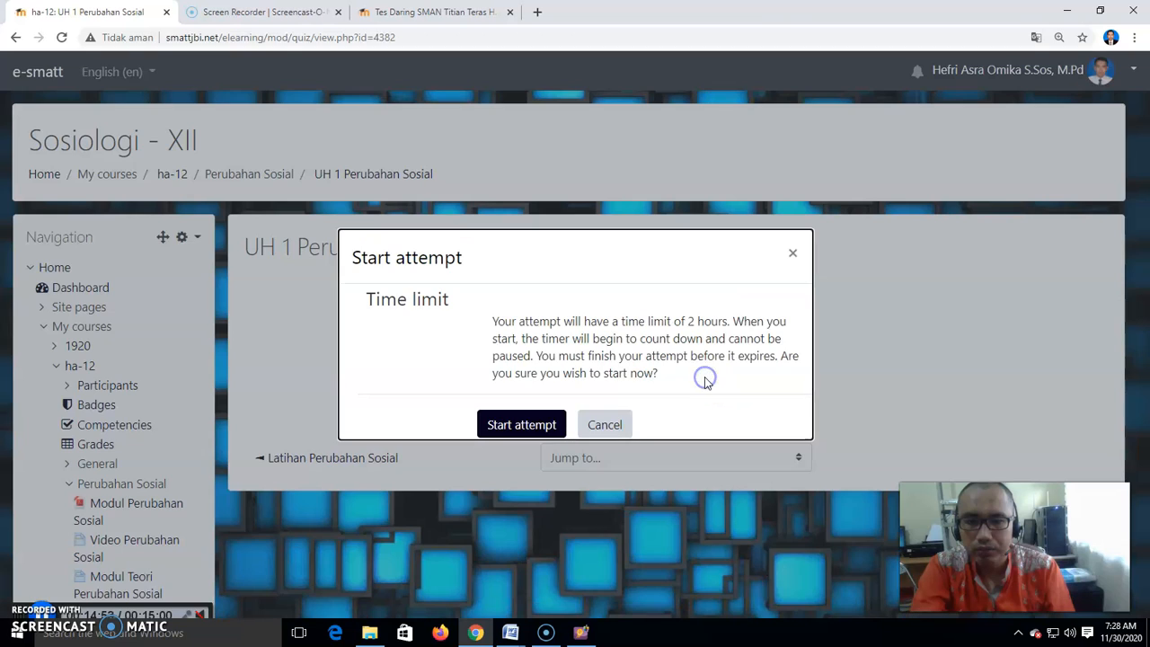
click(508, 426)
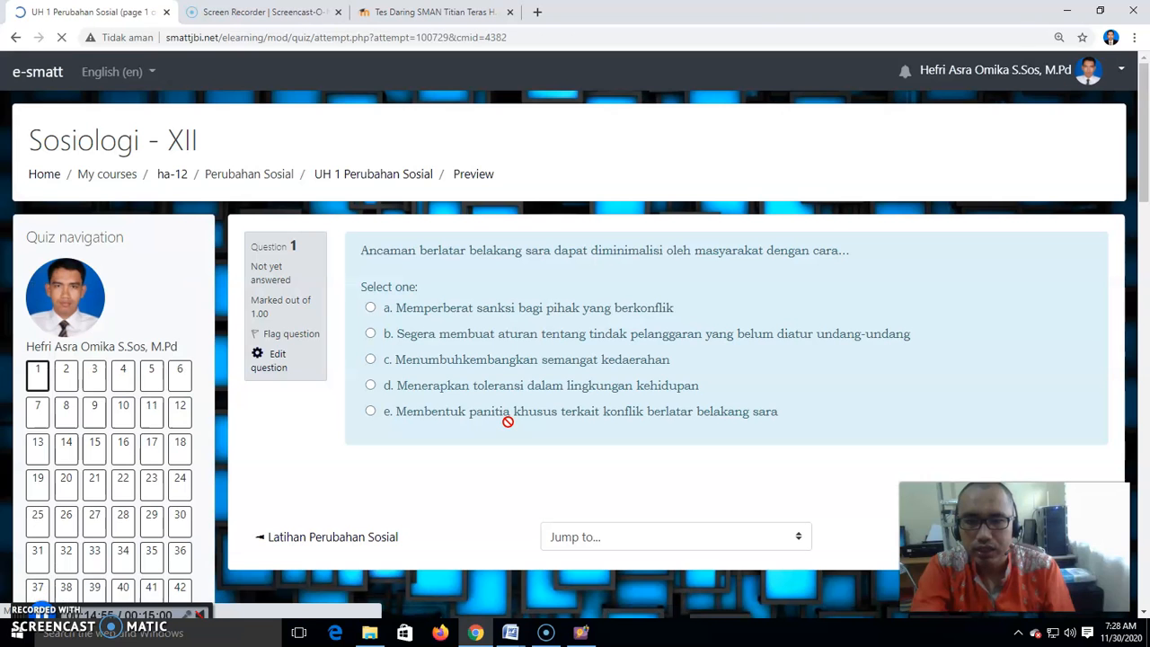